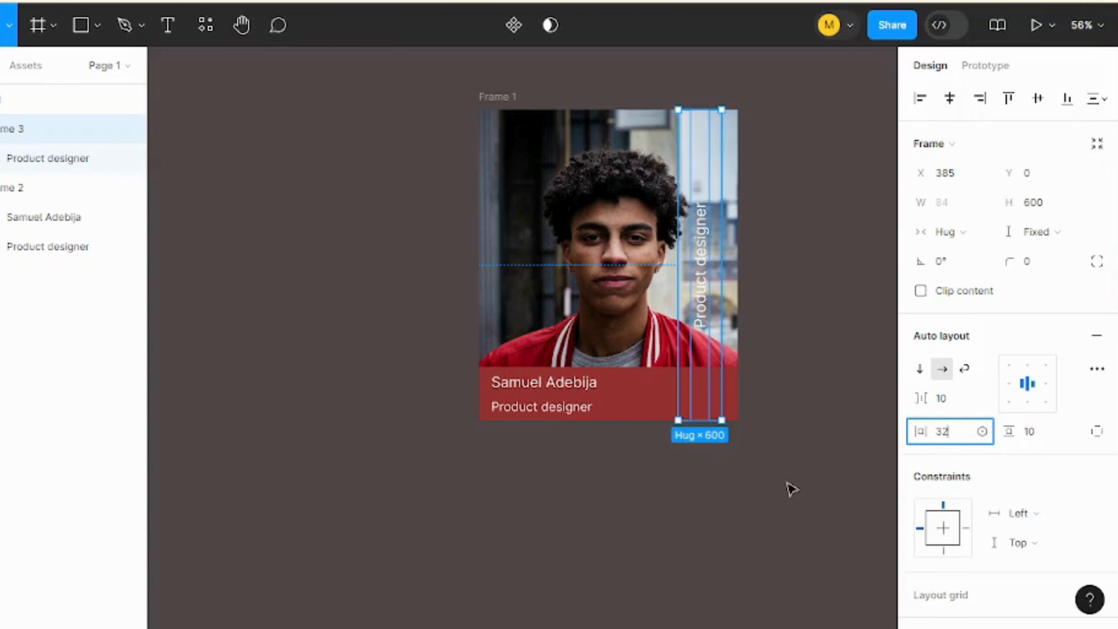
Set the horizontal padding of the vertical Product designer frame on the card to 40.
key("Return")
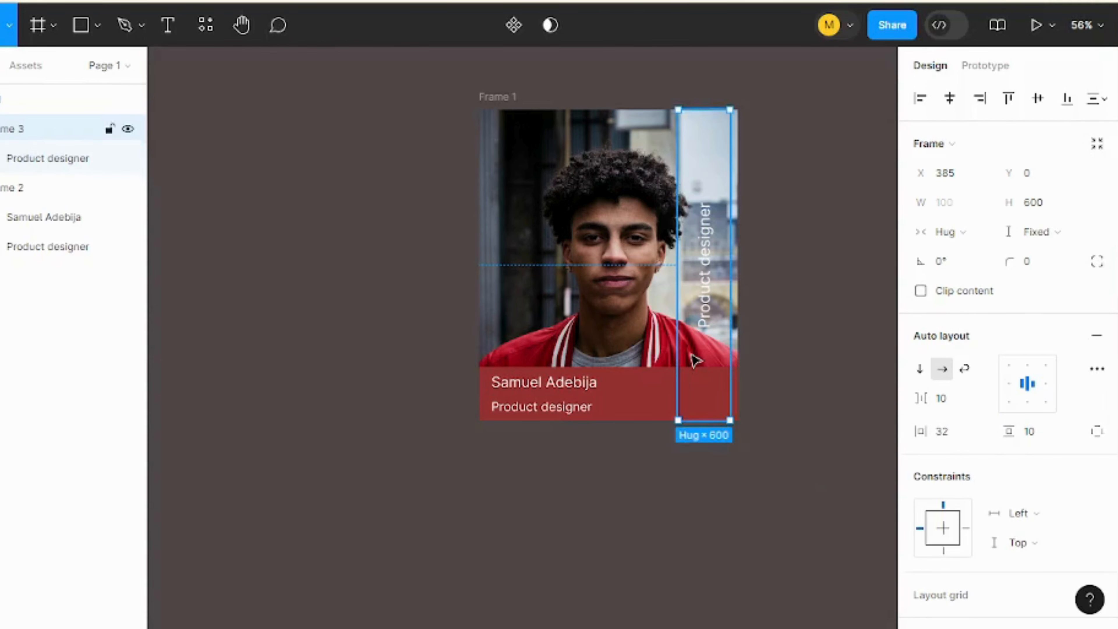
left_click_drag(705, 380, 714, 380)
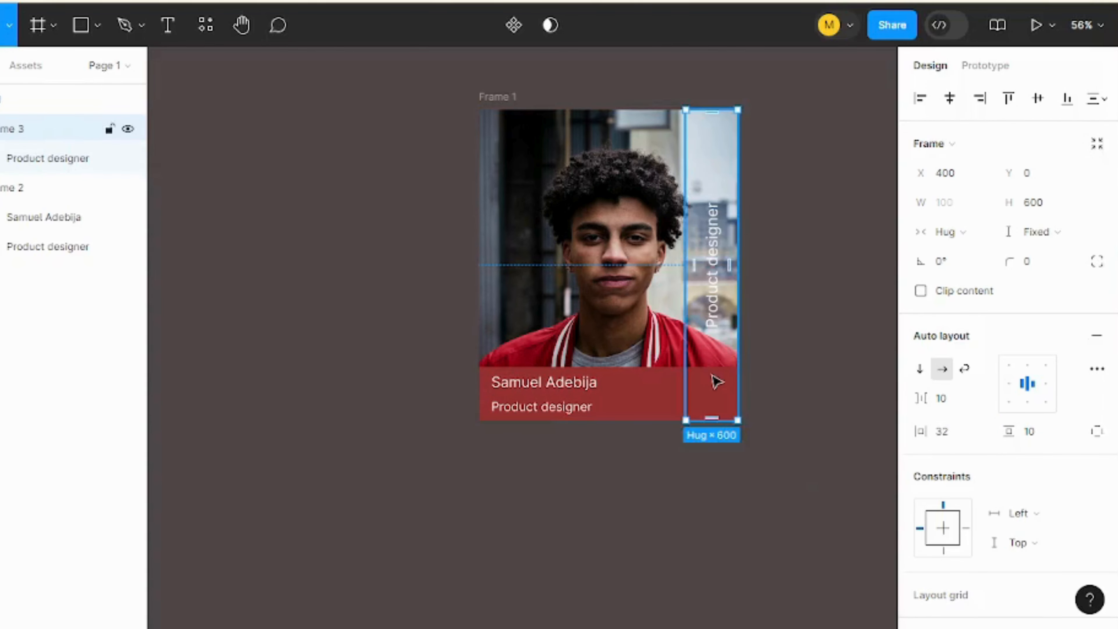
left_click(956, 437)
key("ctrl+a")
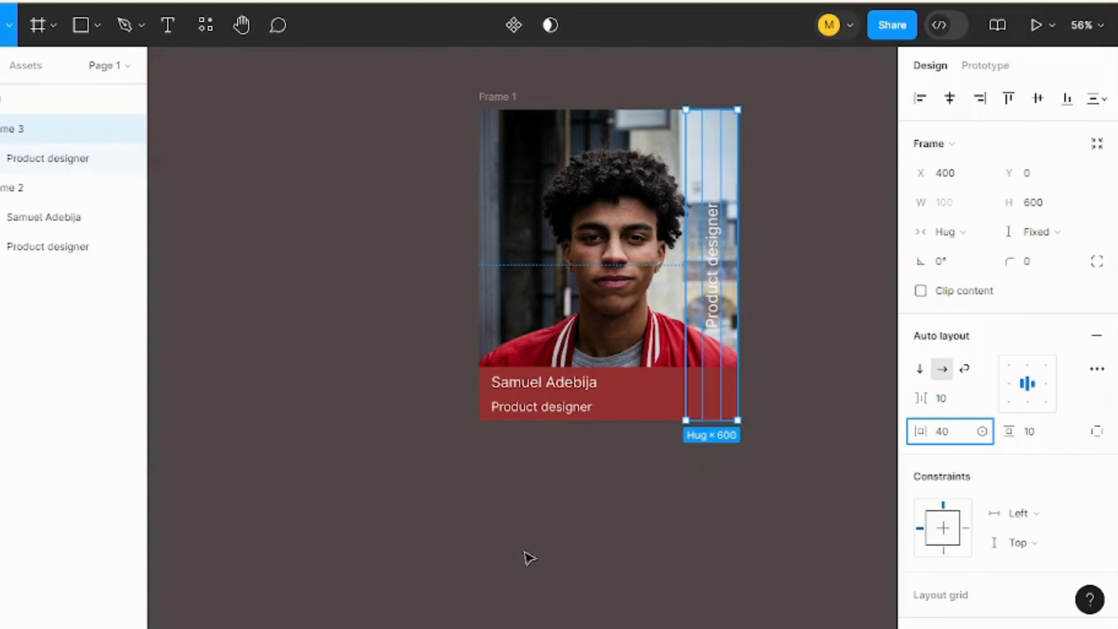
type("40")
key("Return")
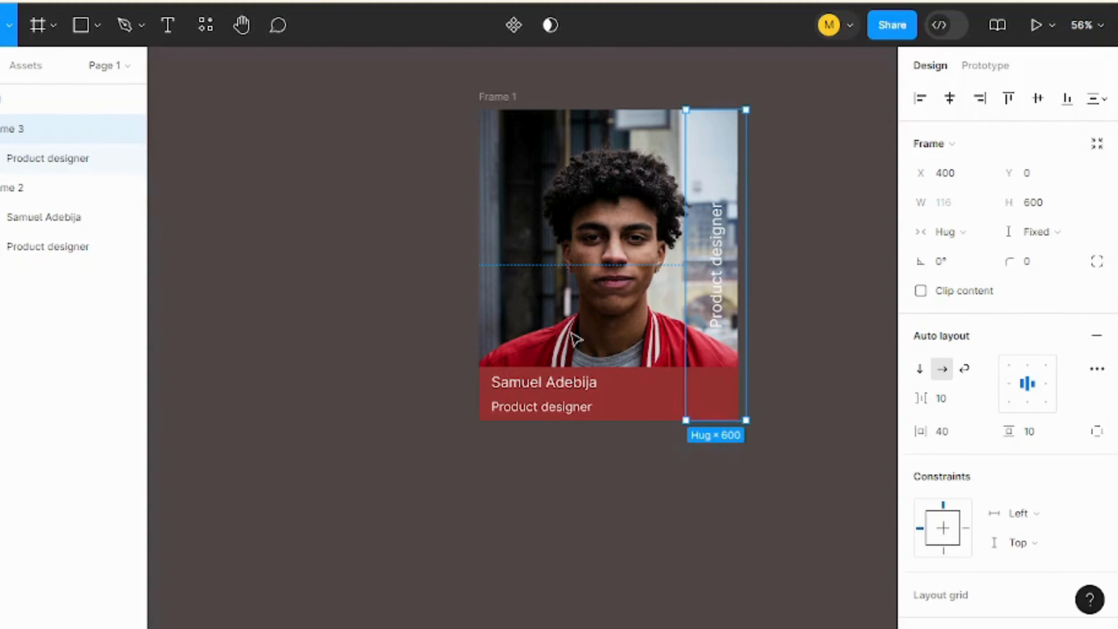
Align the vertical Product designer frame to the card's right edge and fill it with red #983131 sampled from the bottom bar.
left_click_drag(700, 348, 692, 348)
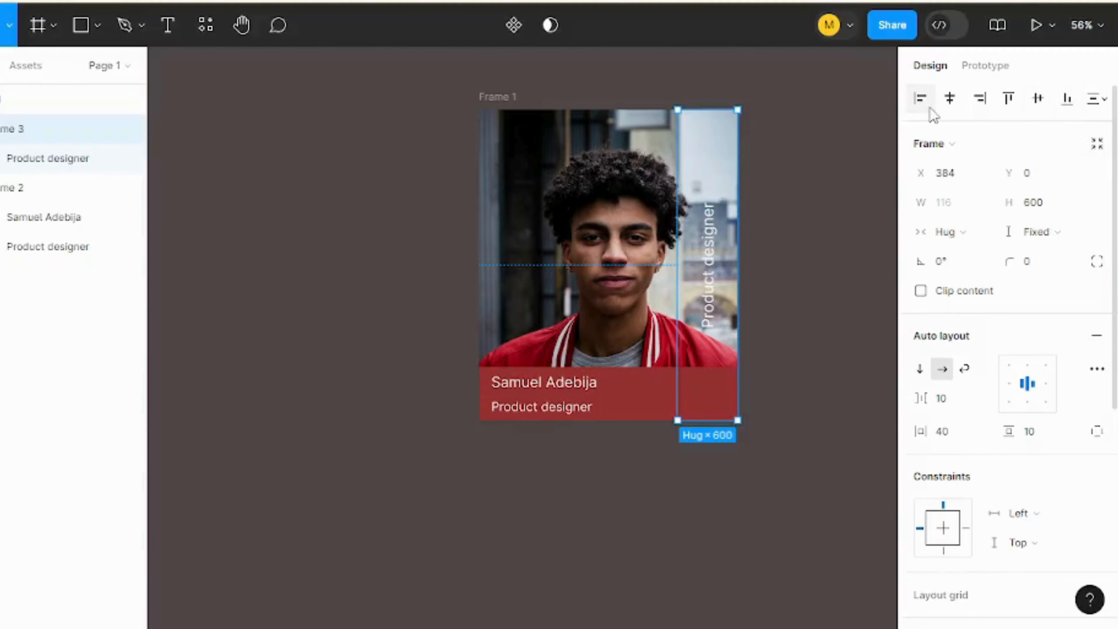
left_click(980, 100)
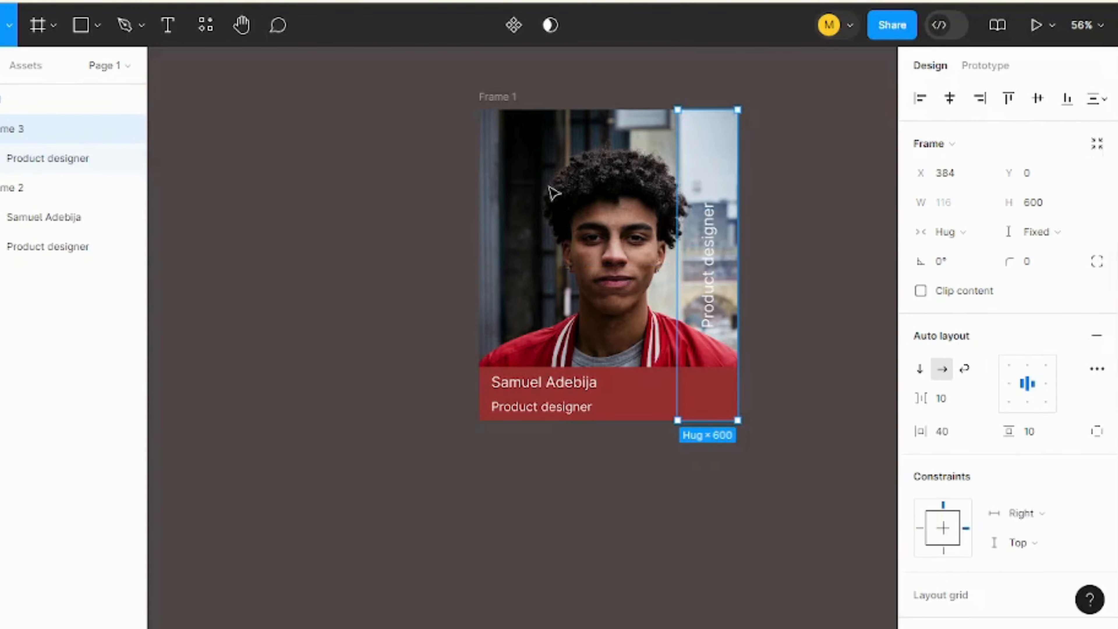
key("i")
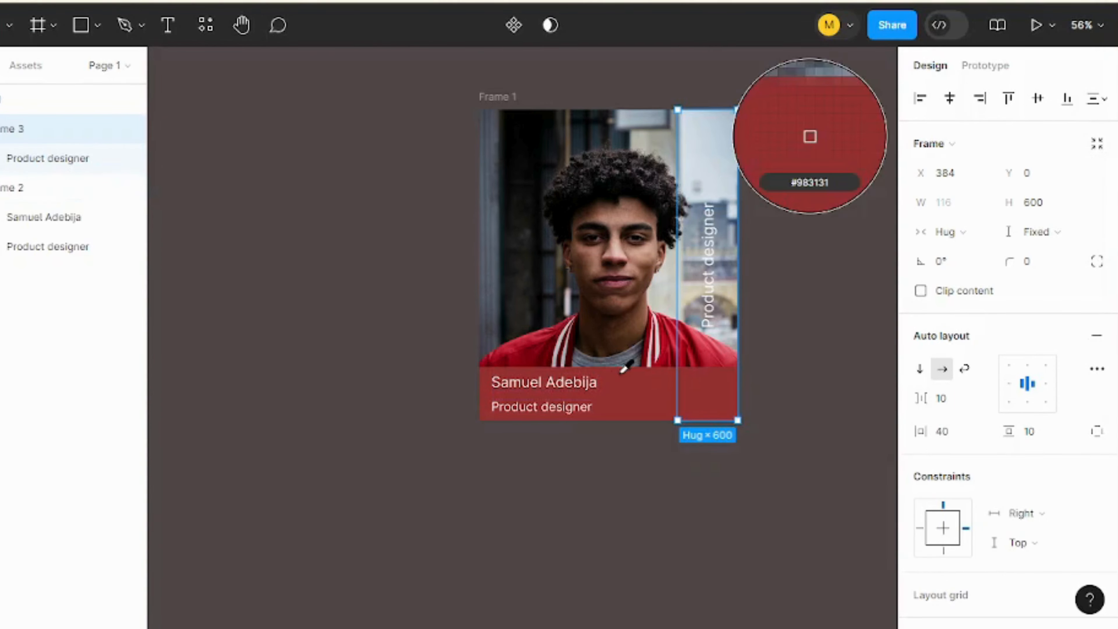
left_click(651, 407)
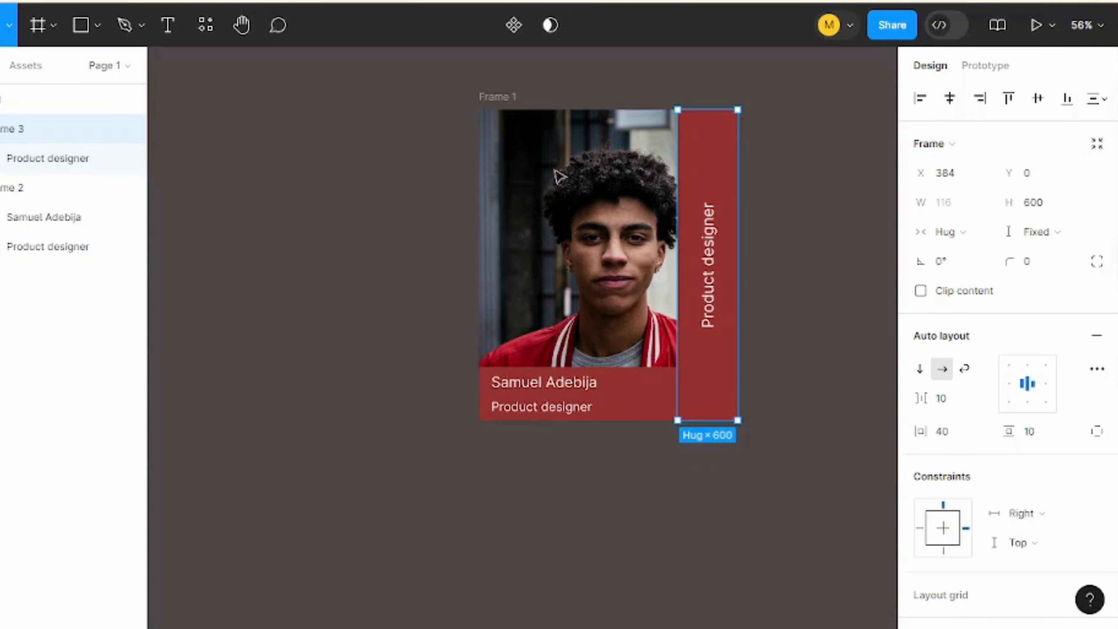
Duplicate the whole 500 × 600 card frame beside the original and dismiss the component tip.
left_click(502, 109)
scroll(502, 110, "down", 2)
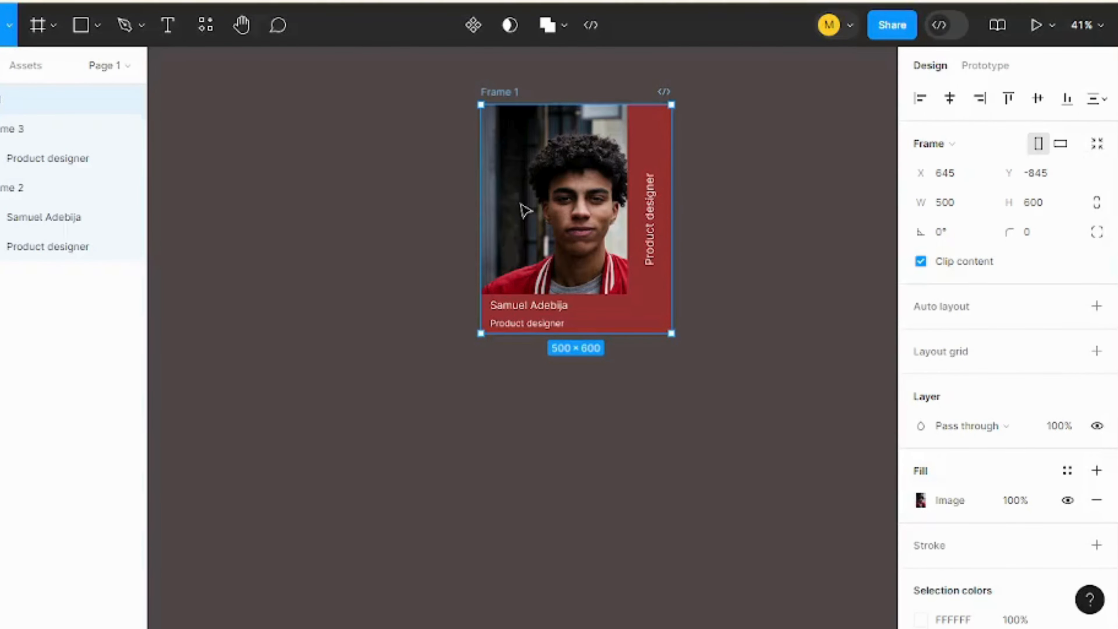
key("ctrl+d")
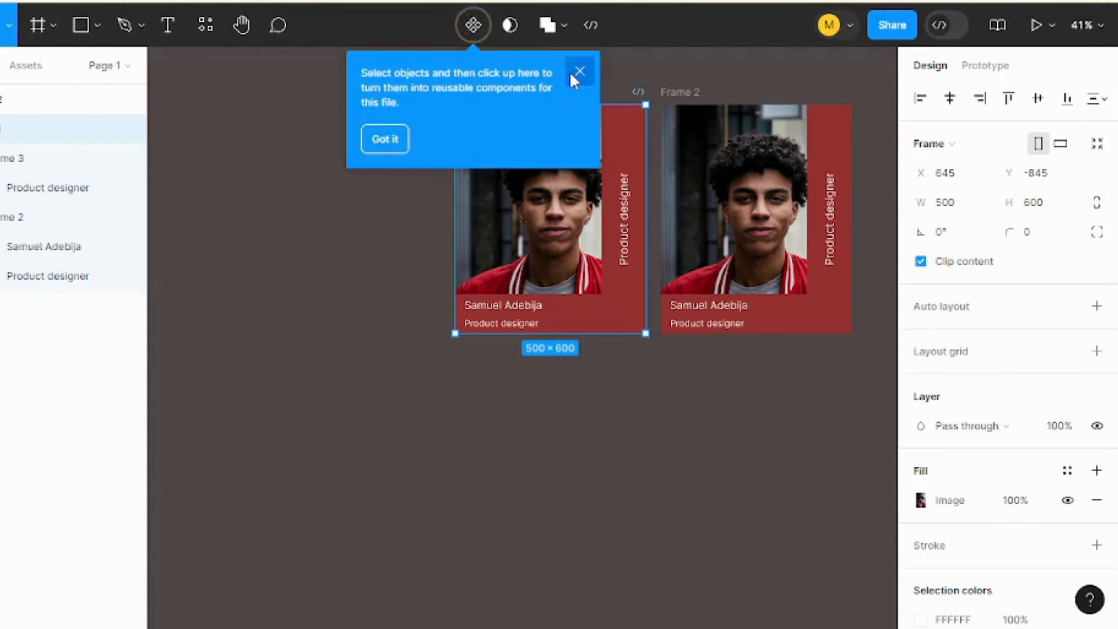
left_click(571, 76)
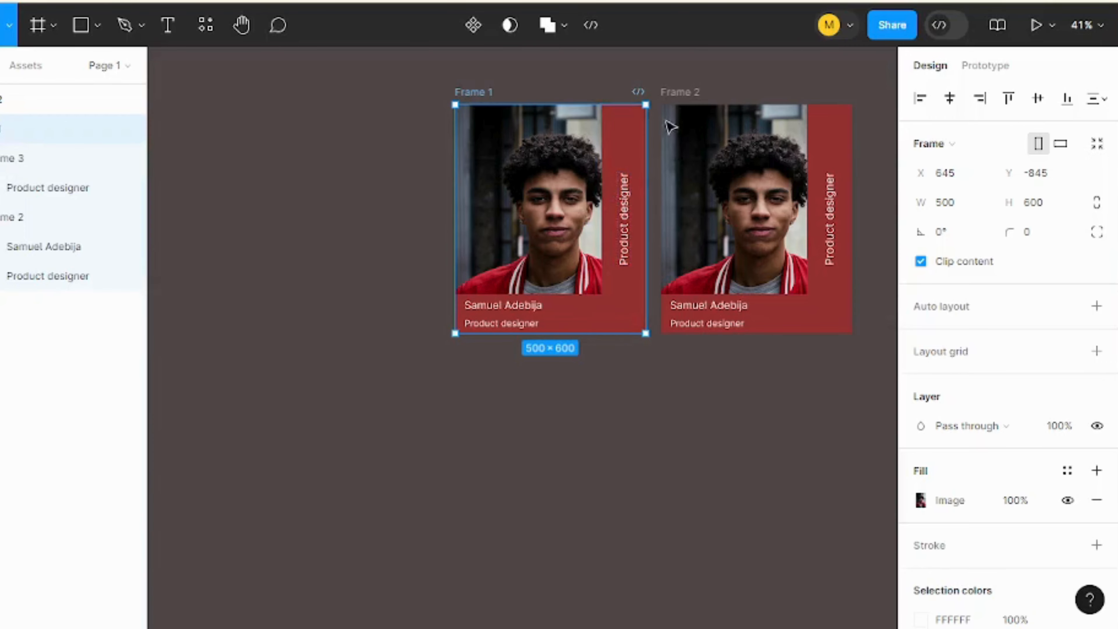
left_click(674, 102, "shift")
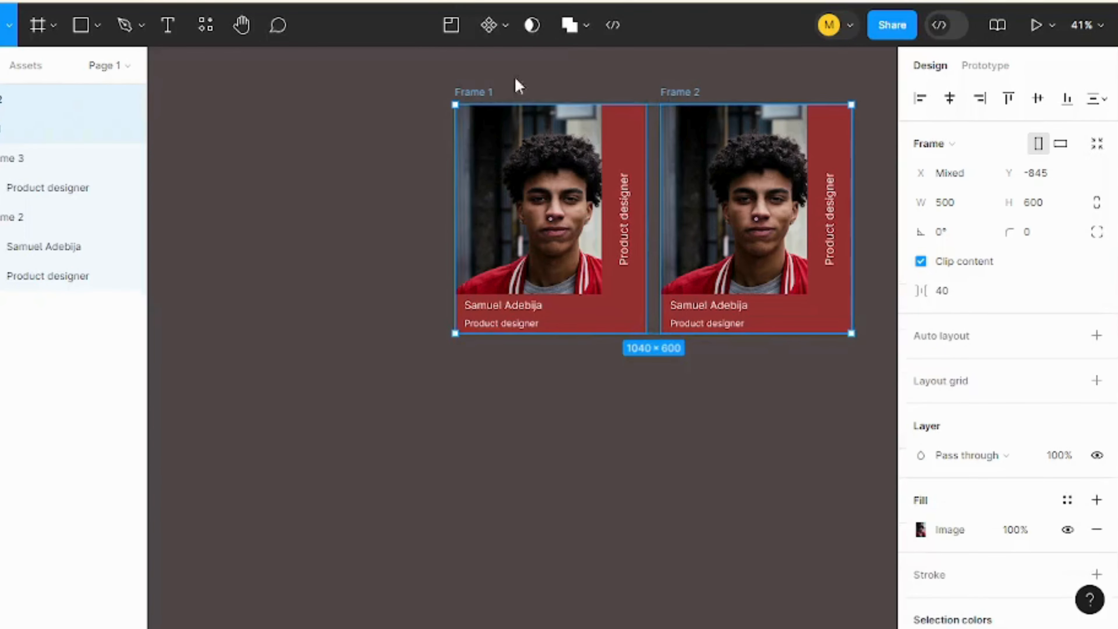
left_click(505, 27)
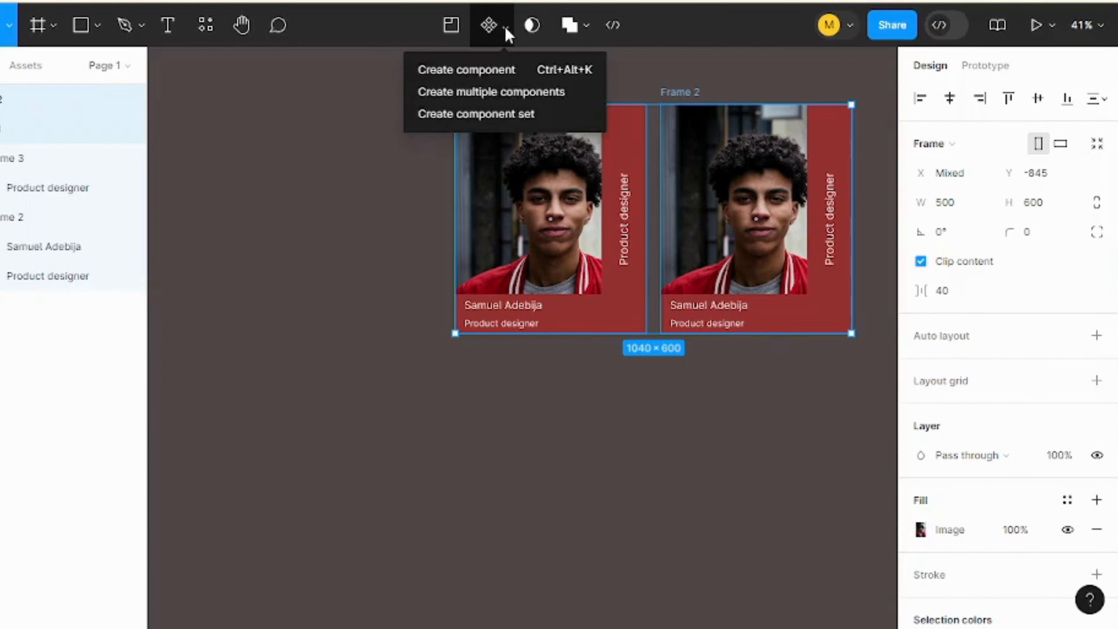
left_click(639, 175)
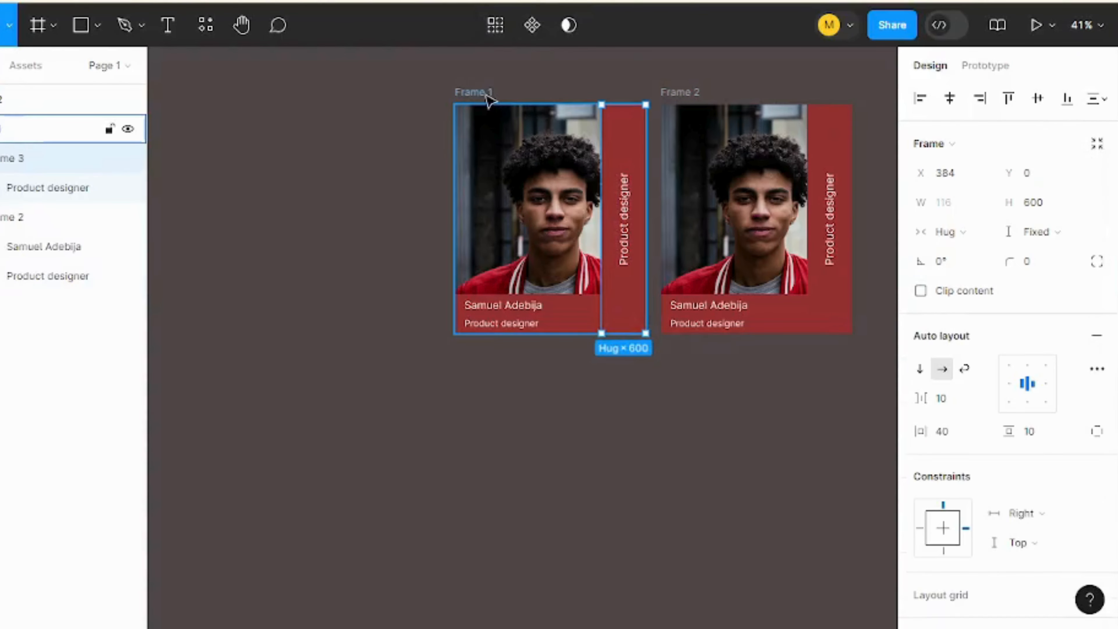
Rename the first card frame as Open.
left_click(486, 93)
double_click(487, 93)
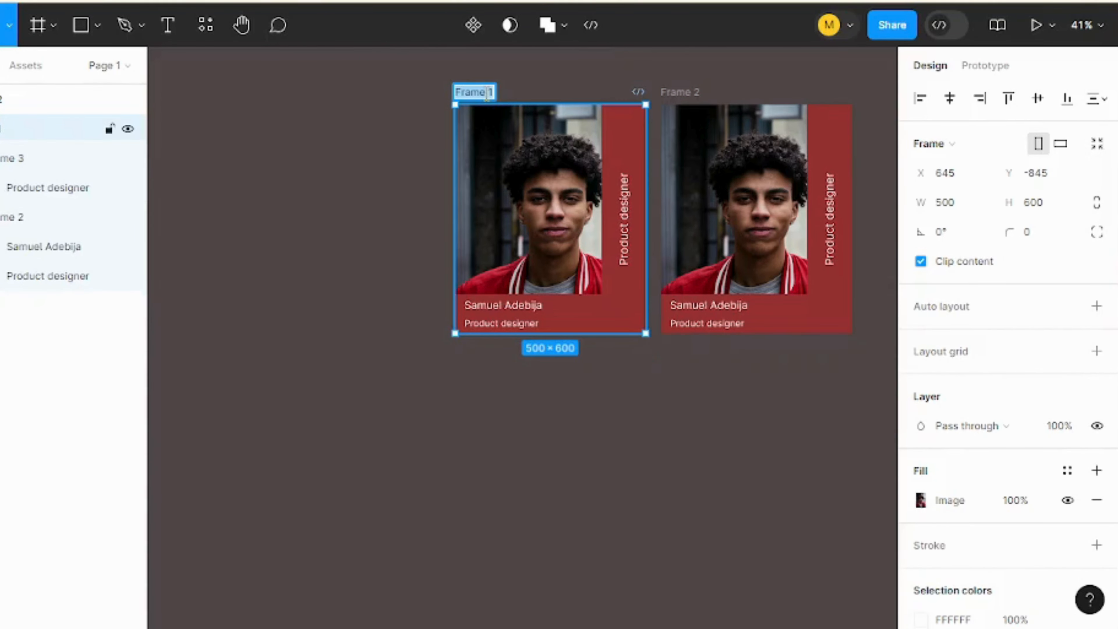
type("c")
type("pen")
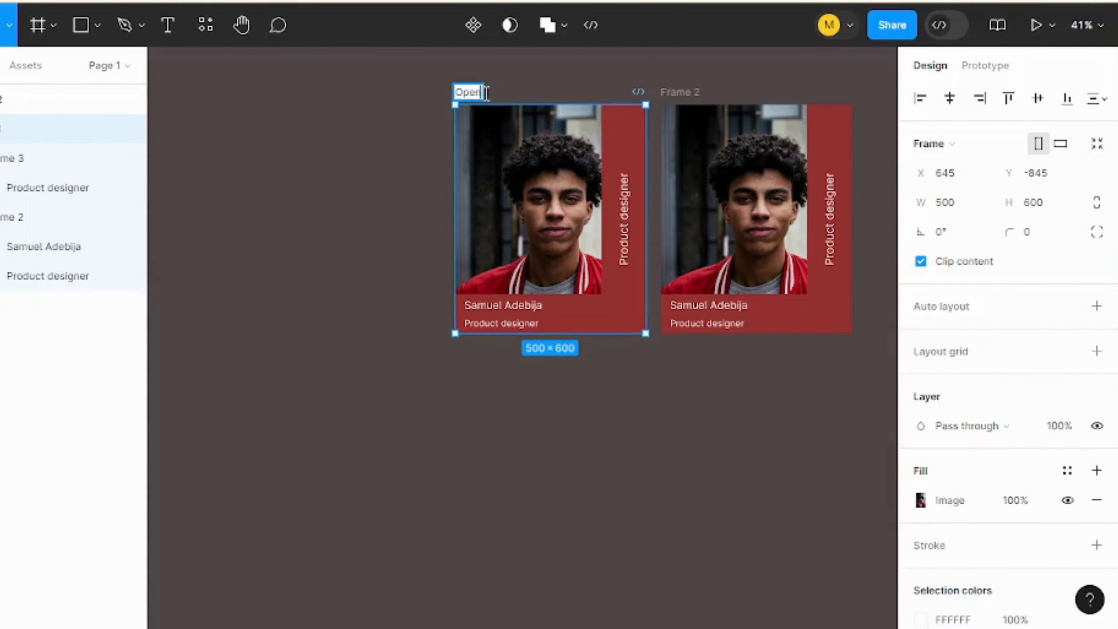
Rename the duplicated card frame as Closed.
left_click(681, 94)
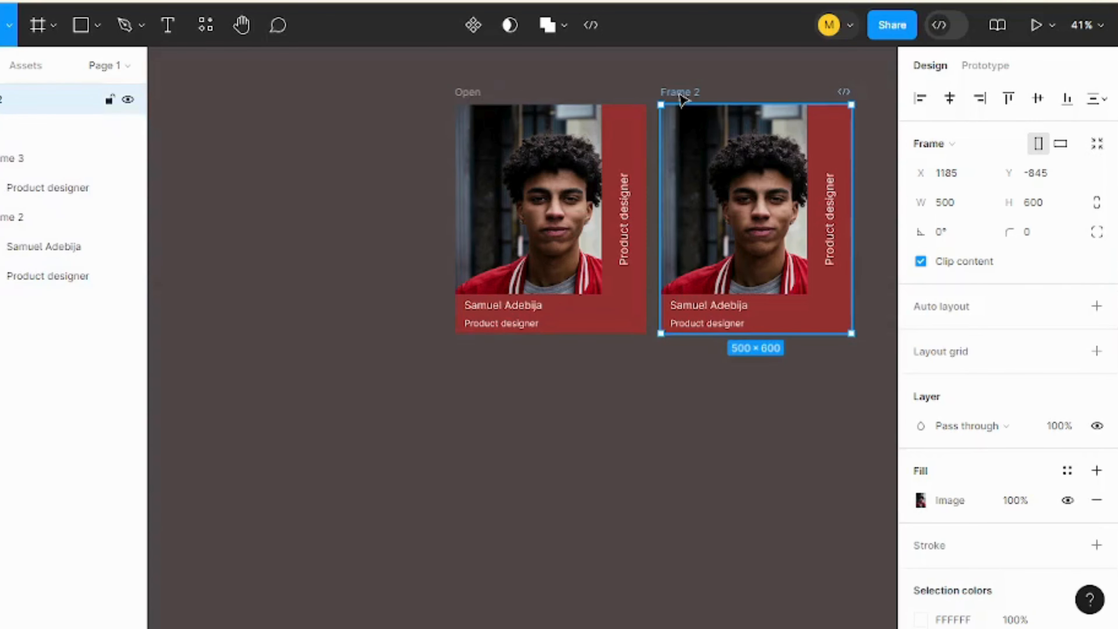
double_click(689, 92)
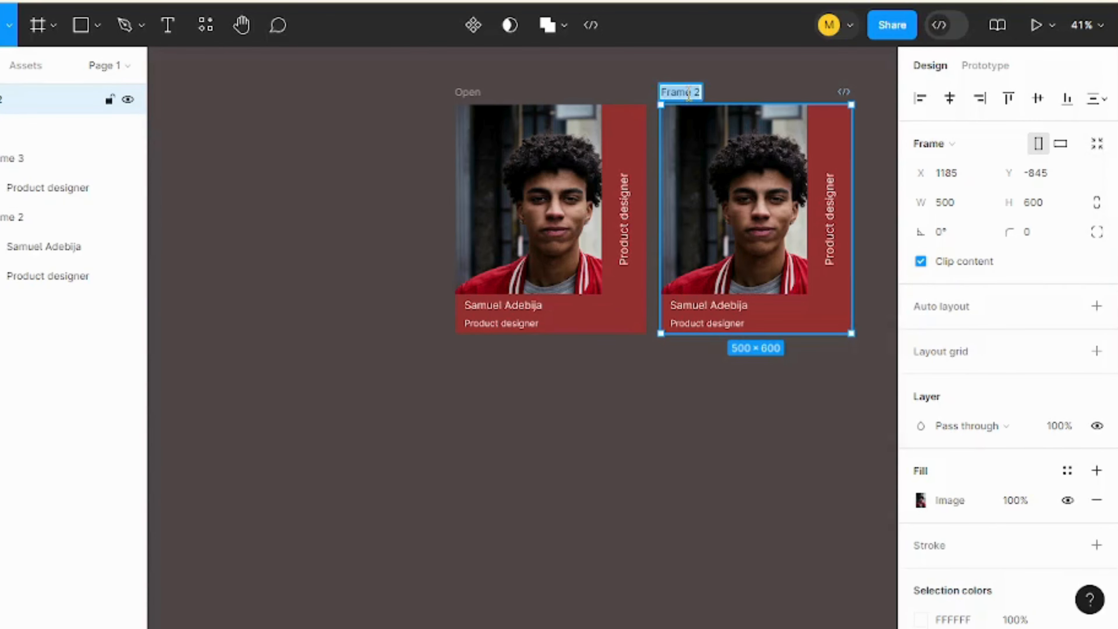
type("Clo")
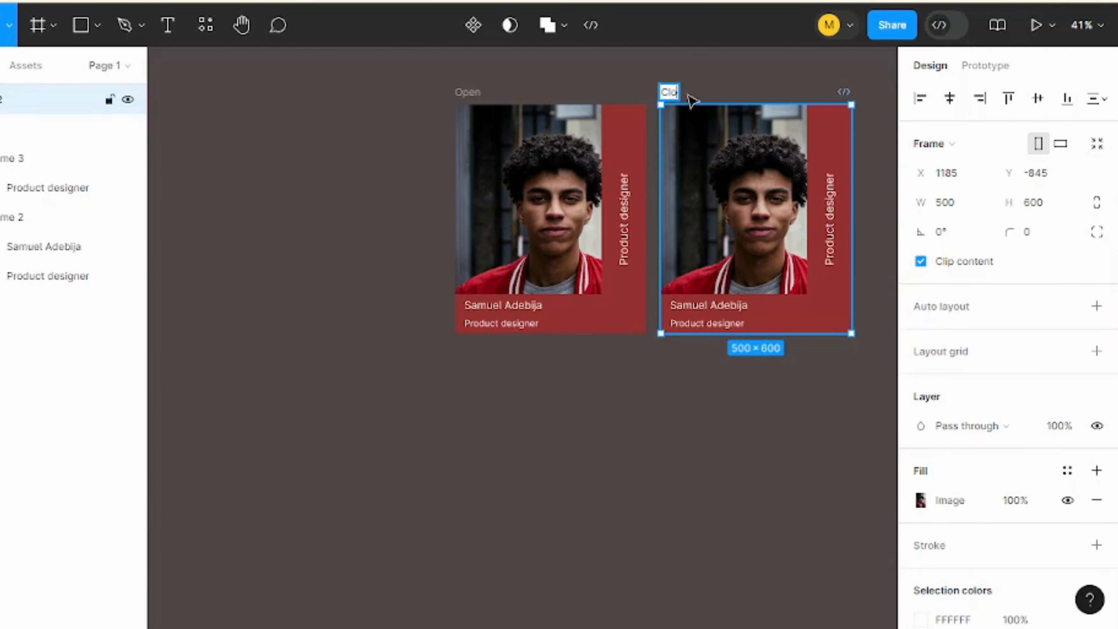
type("sed")
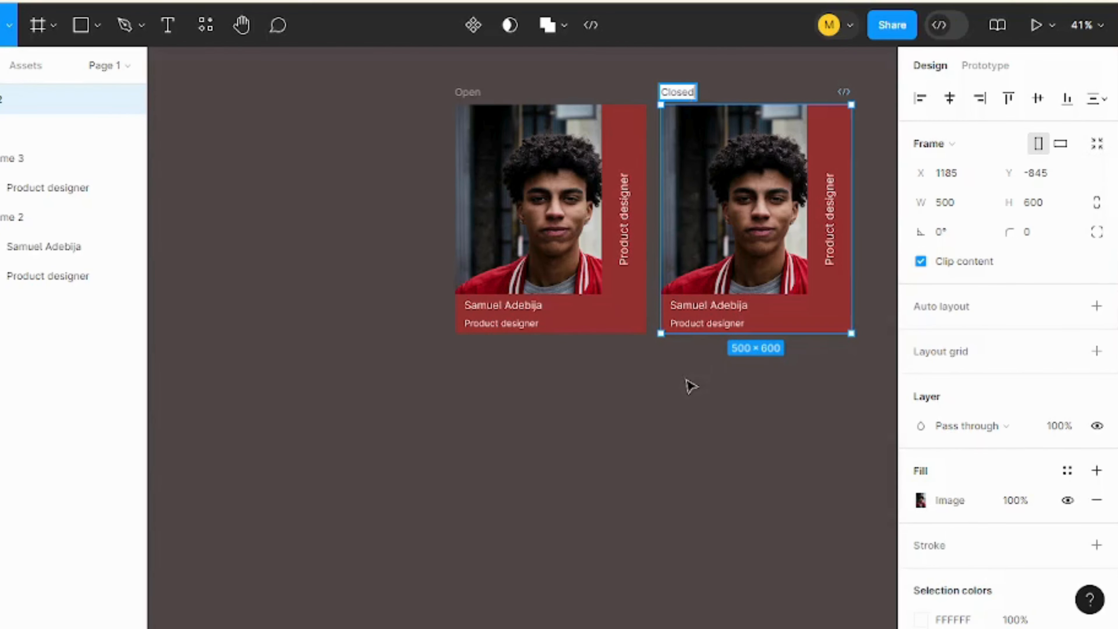
left_click(688, 381)
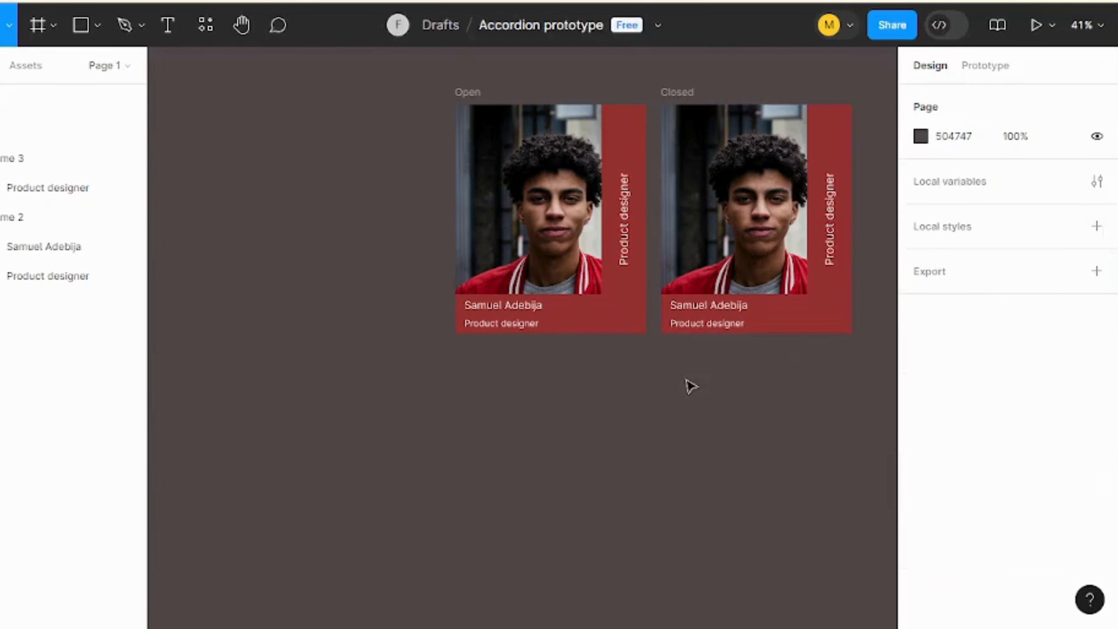
Combine the Open and Closed card frames into a component set and move the set to X 369, Y -715.
left_click(476, 110)
left_click(686, 108, "shift")
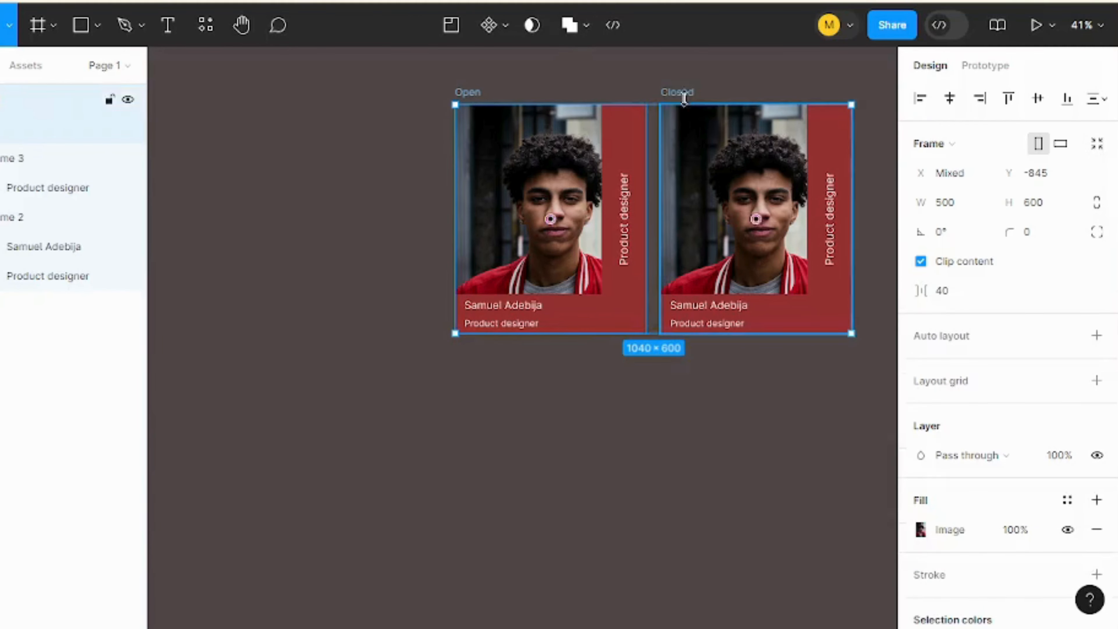
left_click(504, 25)
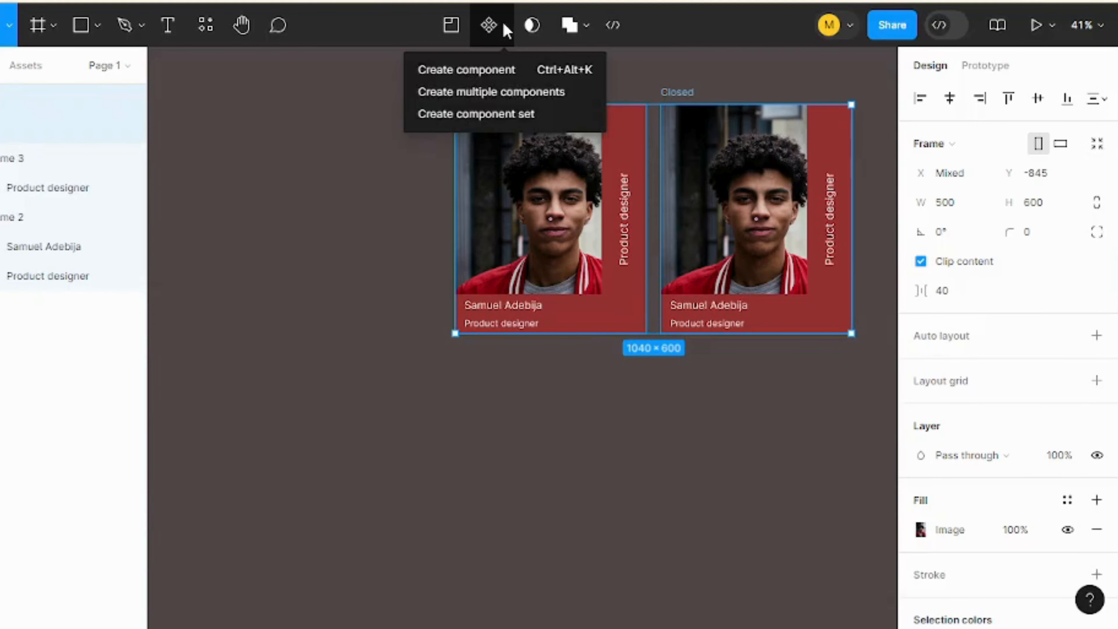
left_click(477, 114)
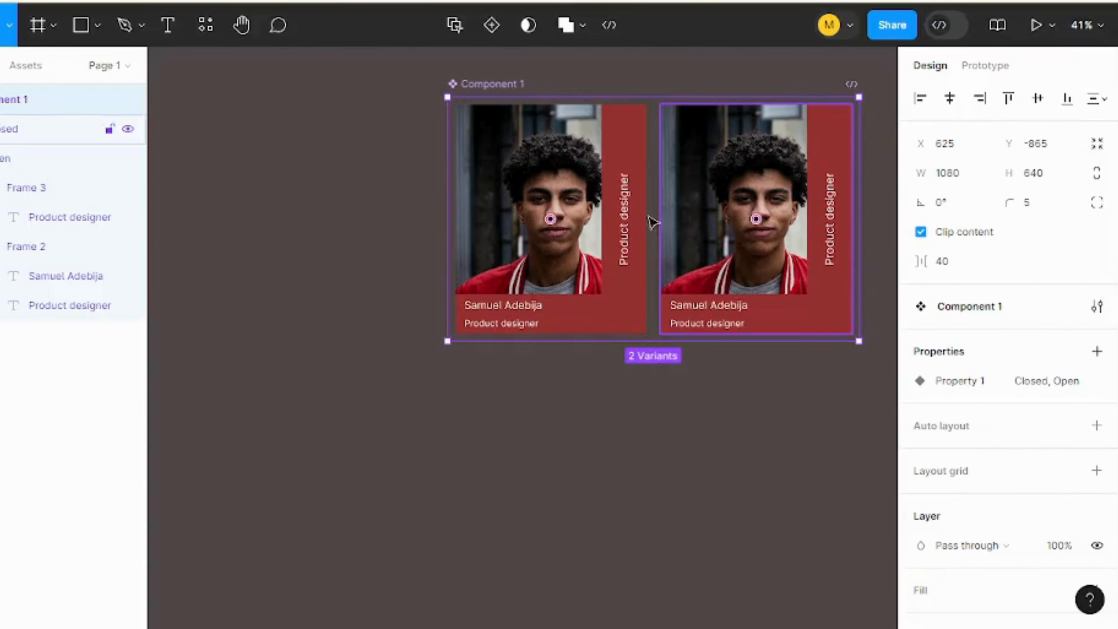
left_click_drag(711, 179, 614, 238)
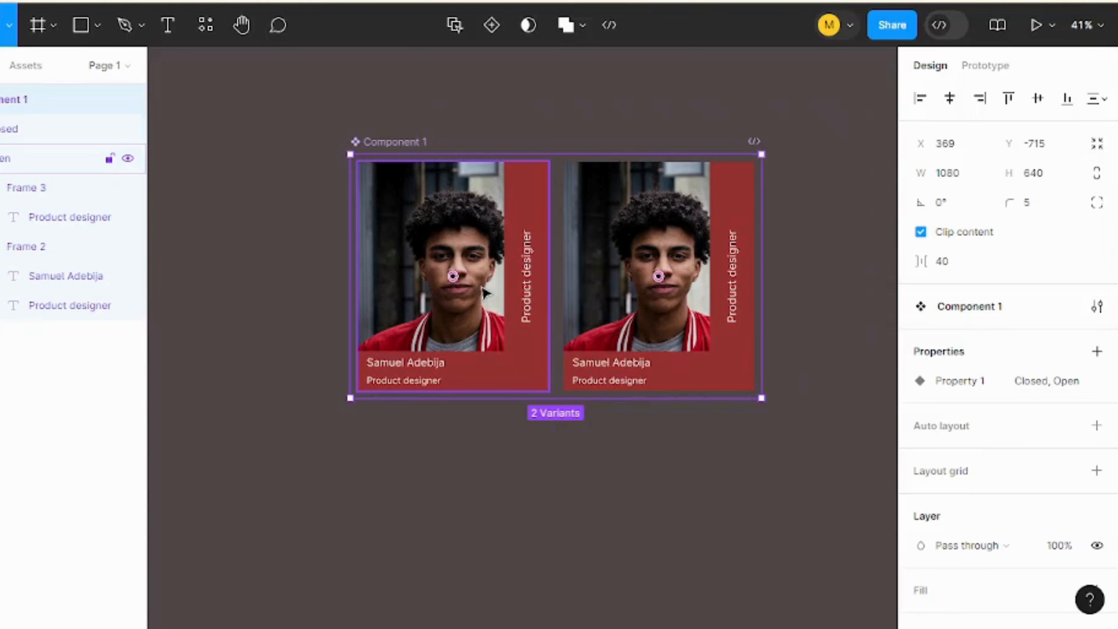
Move the vertical Product designer strip in the Open variant rightward to X 504, past the card's clipped edge.
left_click(484, 291)
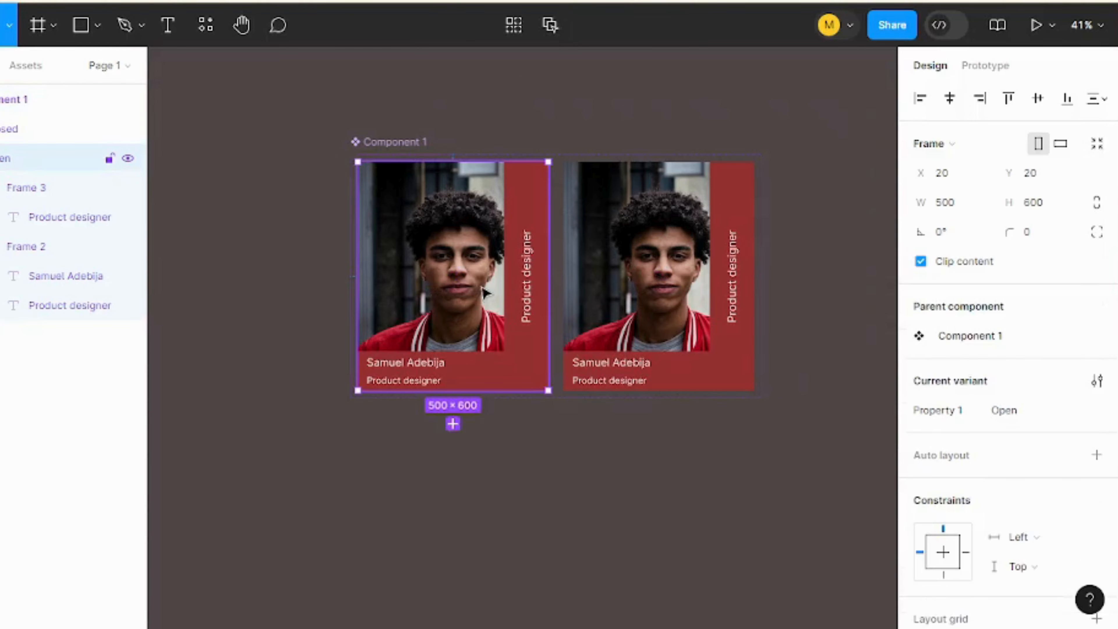
left_click(521, 300)
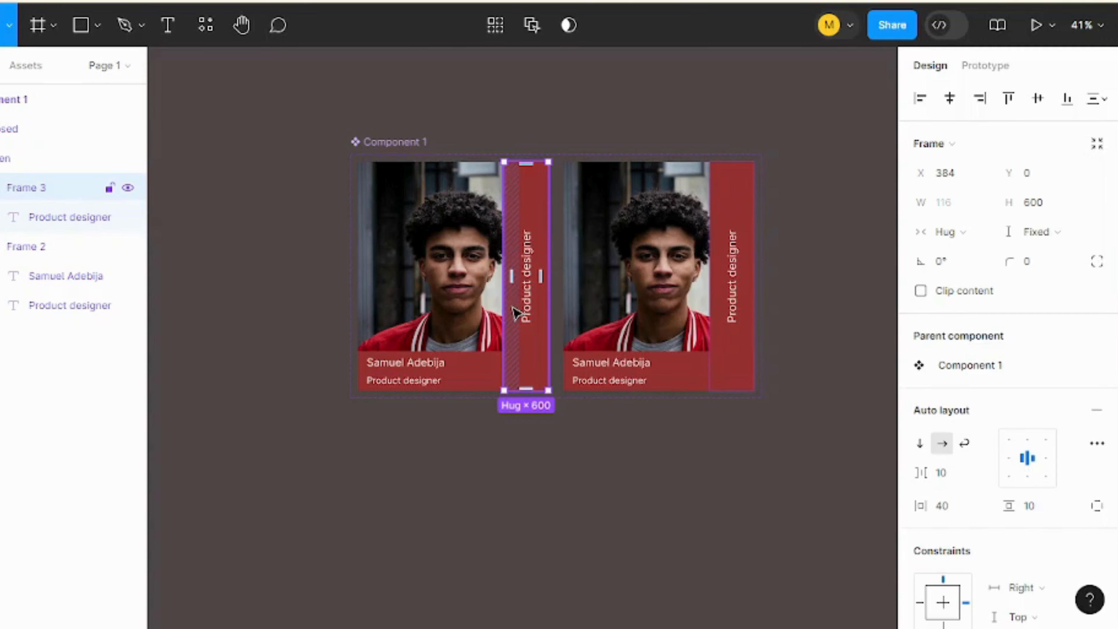
key("shift+Right")
key("shift+Right")
key("shift+Right")
key("shift+Right")
key("shift+Right")
key("shift+Right")
key("shift+Right")
key("shift+Right")
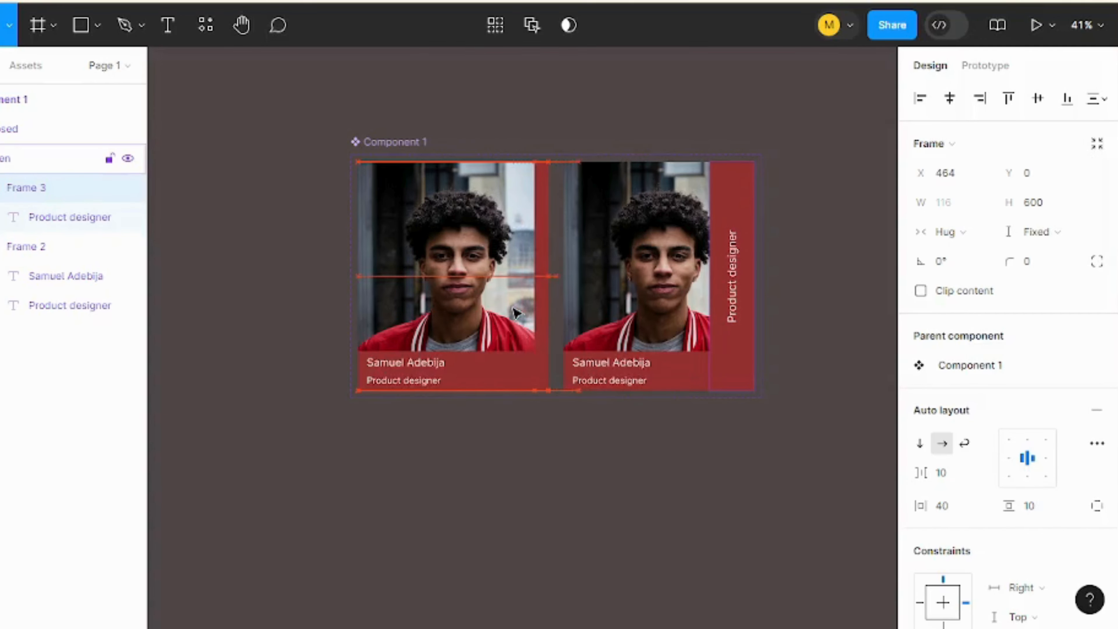
key("shift+Right")
key("shift+Right")
key("shift+Right")
key("shift+Right")
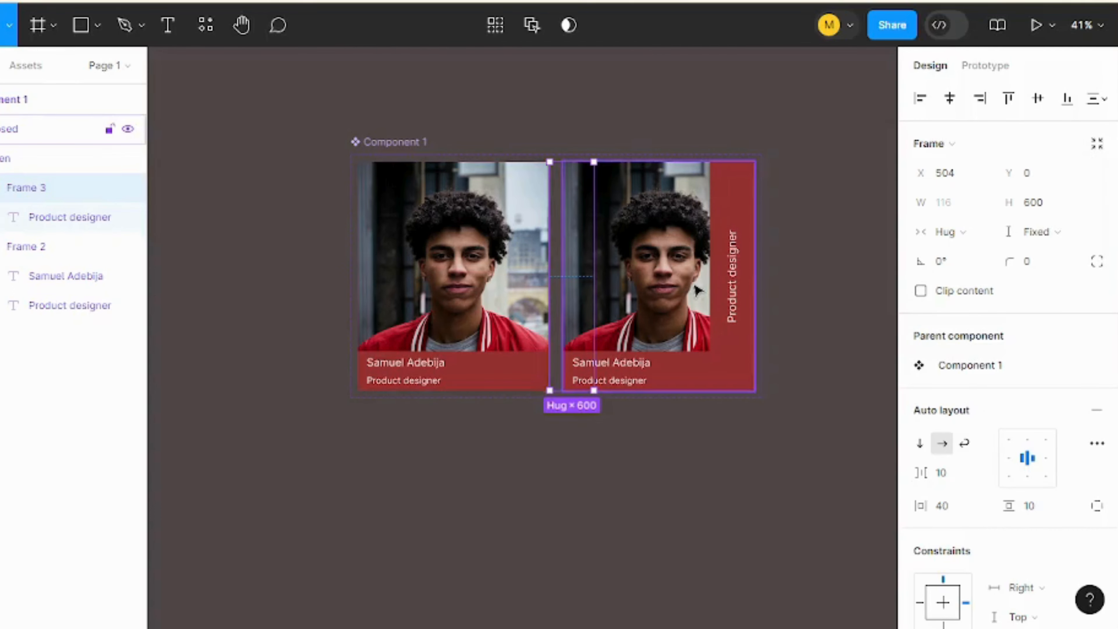
Move the horizontal name bar in the Closed variant down to Y 607, below the card's clipped area.
left_click(697, 290)
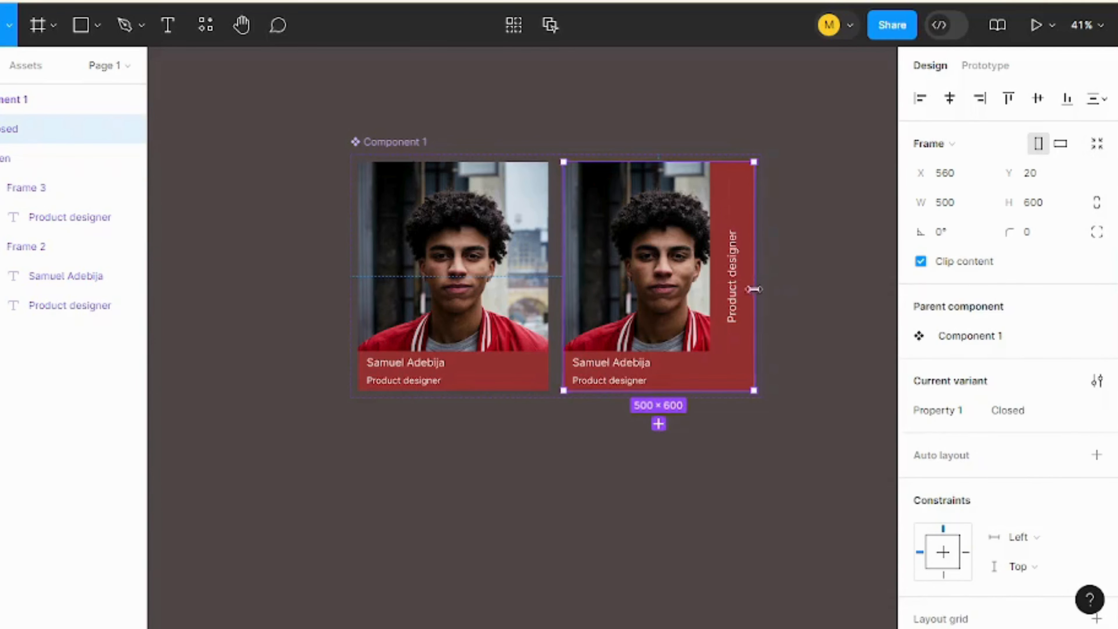
left_click(663, 386)
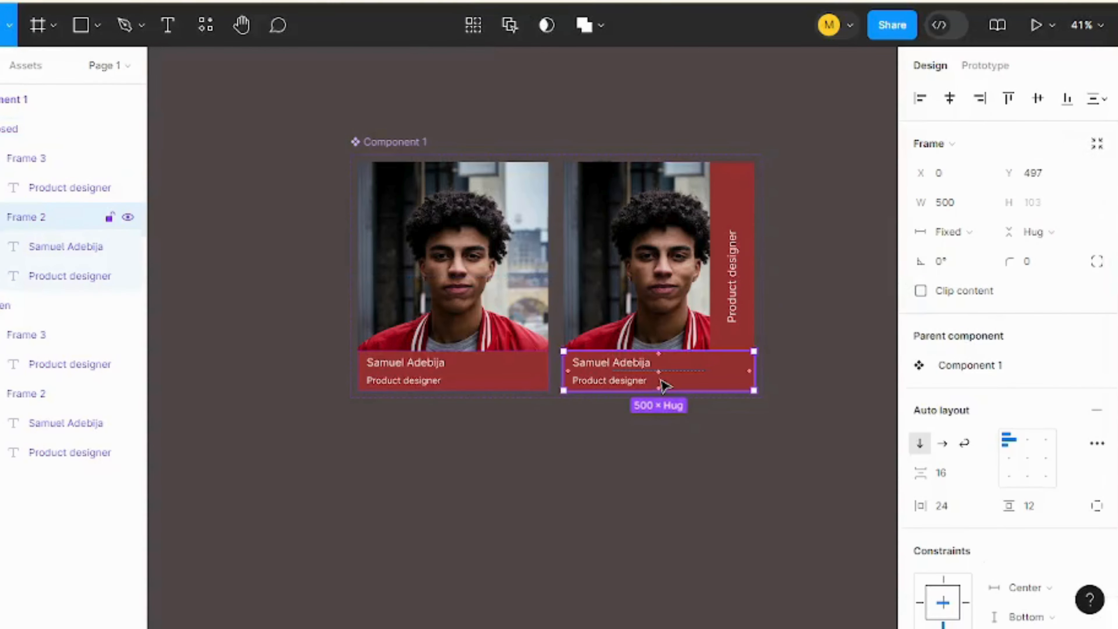
mouse_move(664, 386)
left_mouse_down()
mouse_move(658, 377)
mouse_move(662, 386)
left_mouse_up()
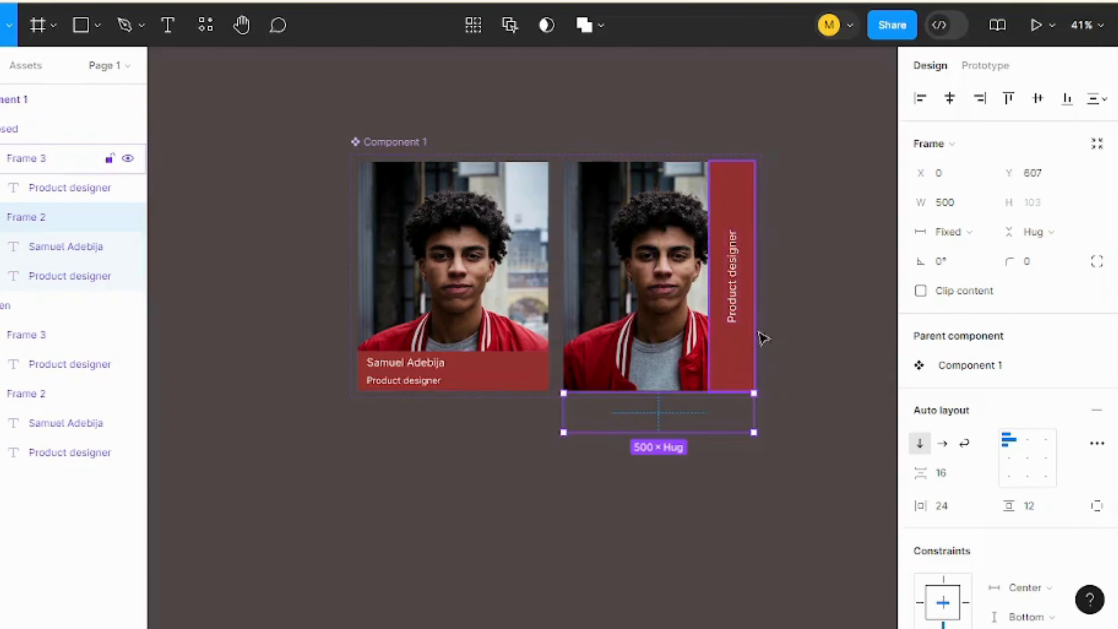
Narrow the Closed variant to a width of 111 so that it covers just the vertical Product designer strip.
left_click(637, 275)
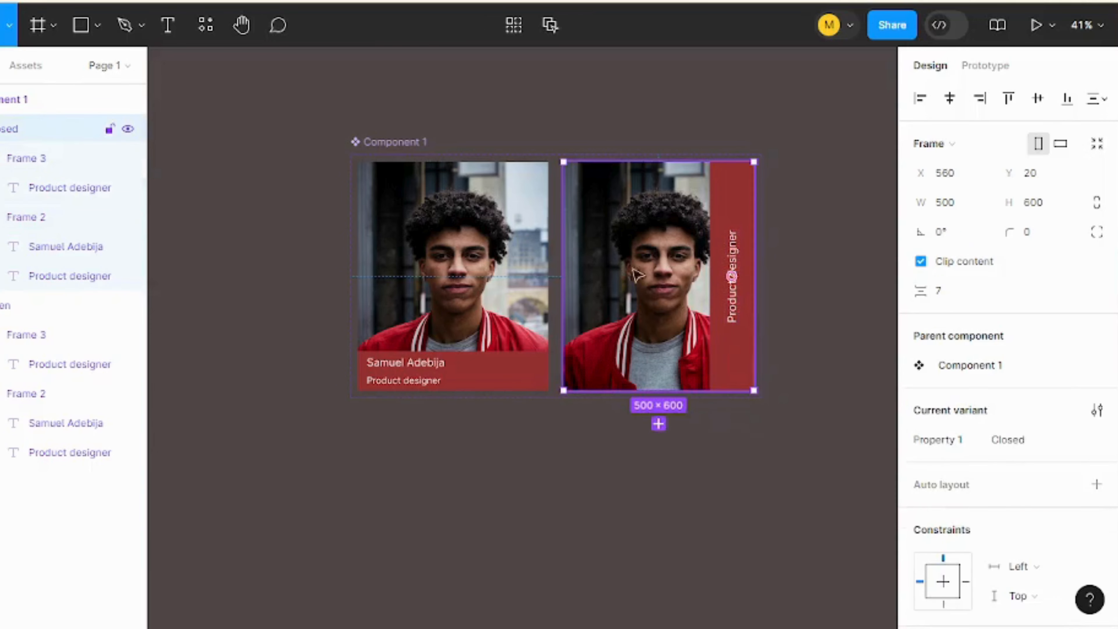
left_click_drag(727, 305, 606, 311)
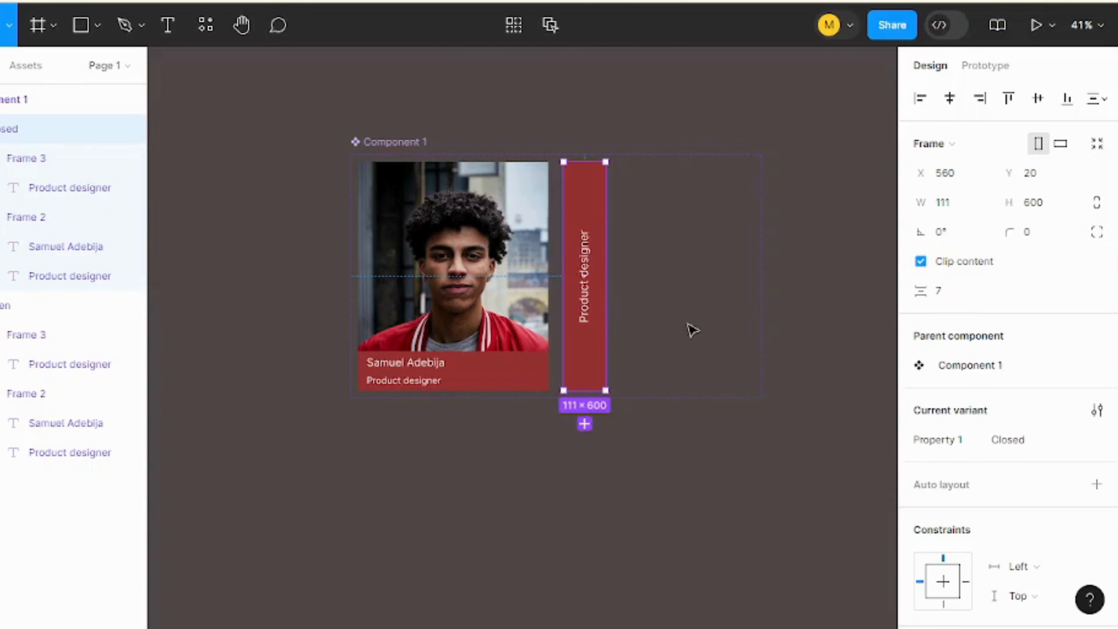
left_click(694, 330)
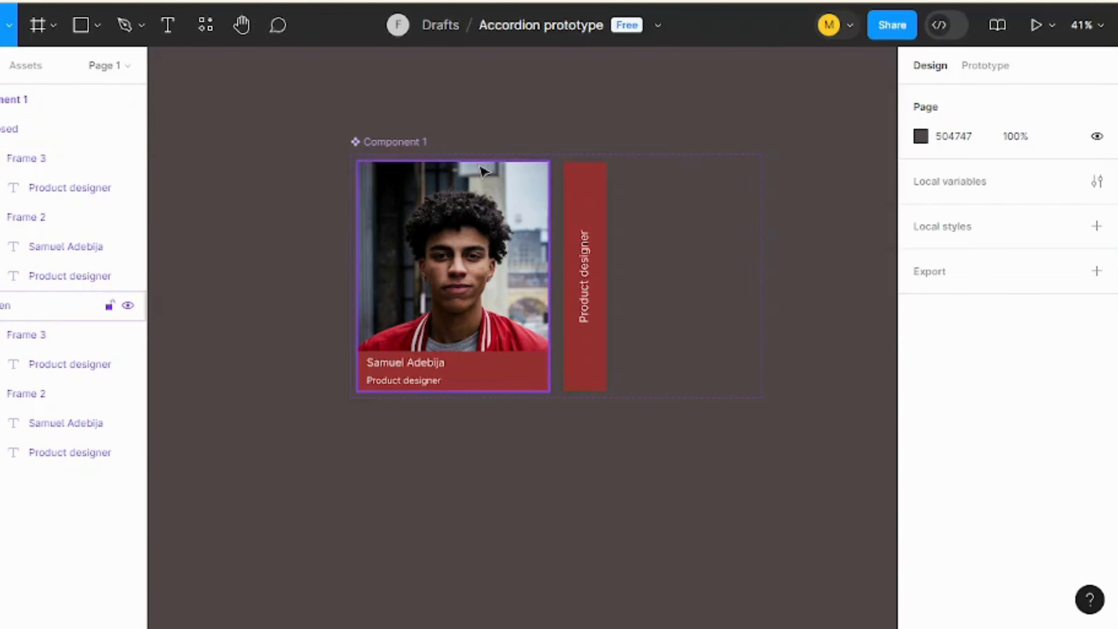
Move the whole component set to X 36, Y -707, freeing canvas space beside it.
left_click(399, 152)
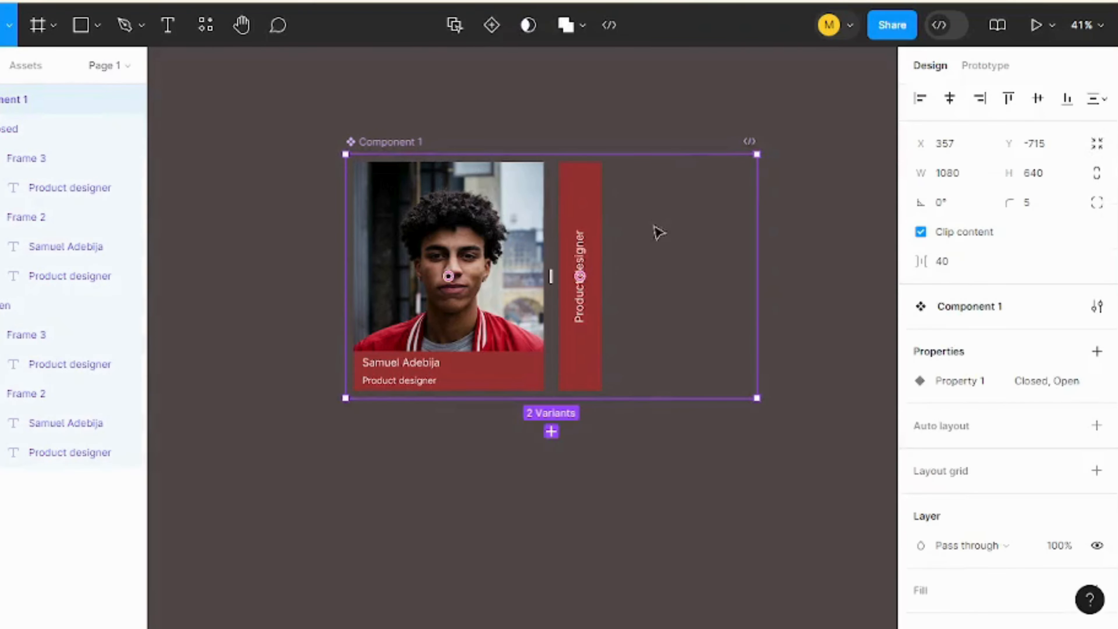
scroll(530, 259, "right", 1)
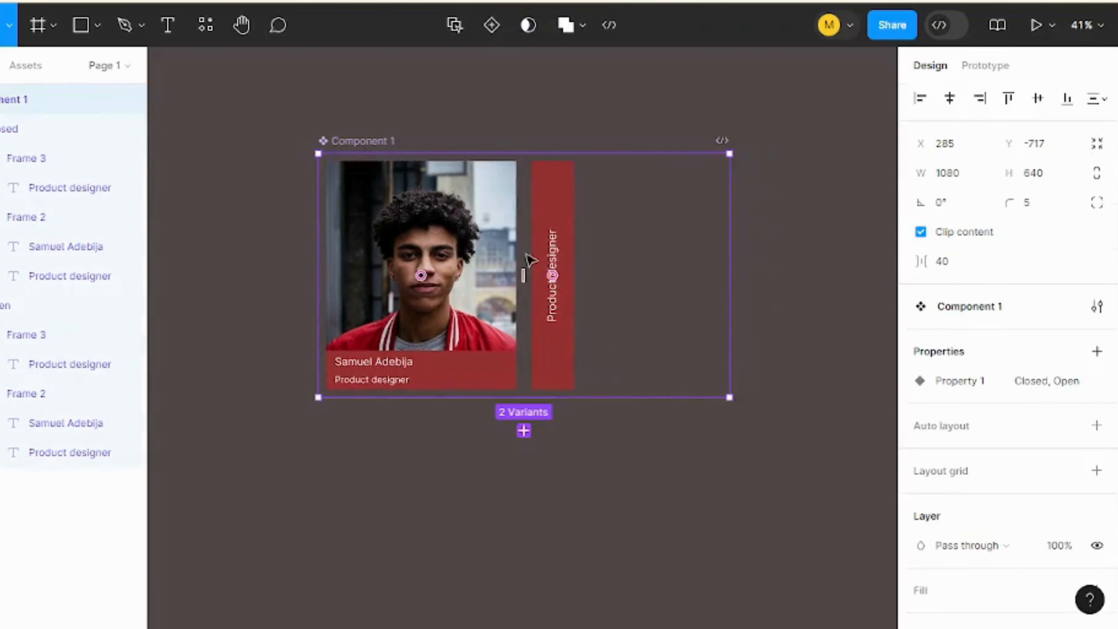
left_click(564, 294)
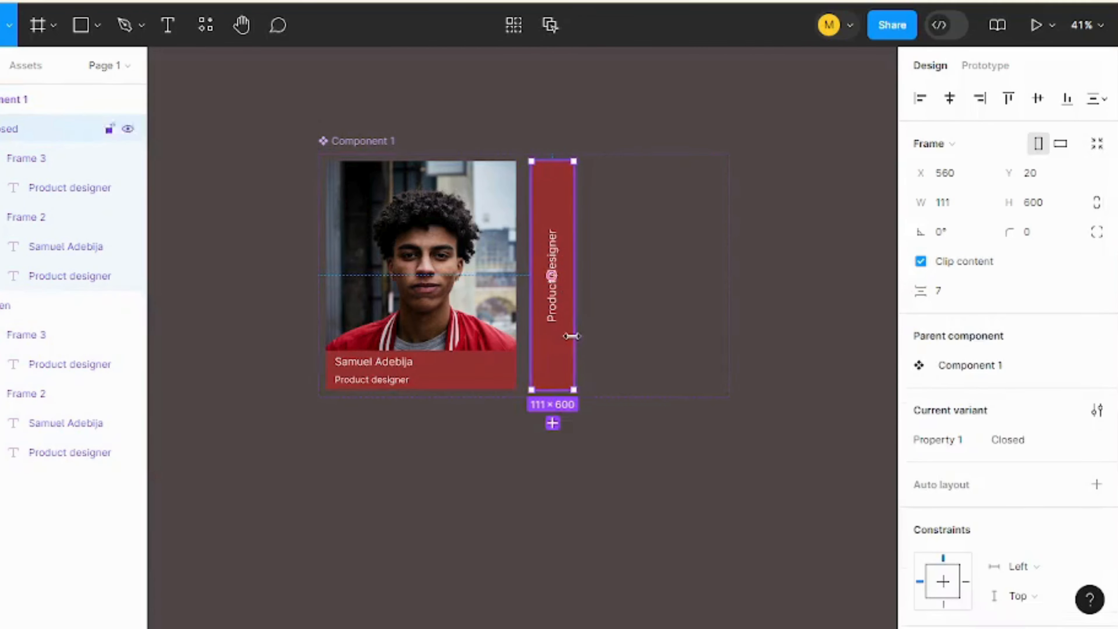
left_click_drag(668, 188, 559, 187)
left_click(382, 151)
left_click_drag(677, 266, 581, 269)
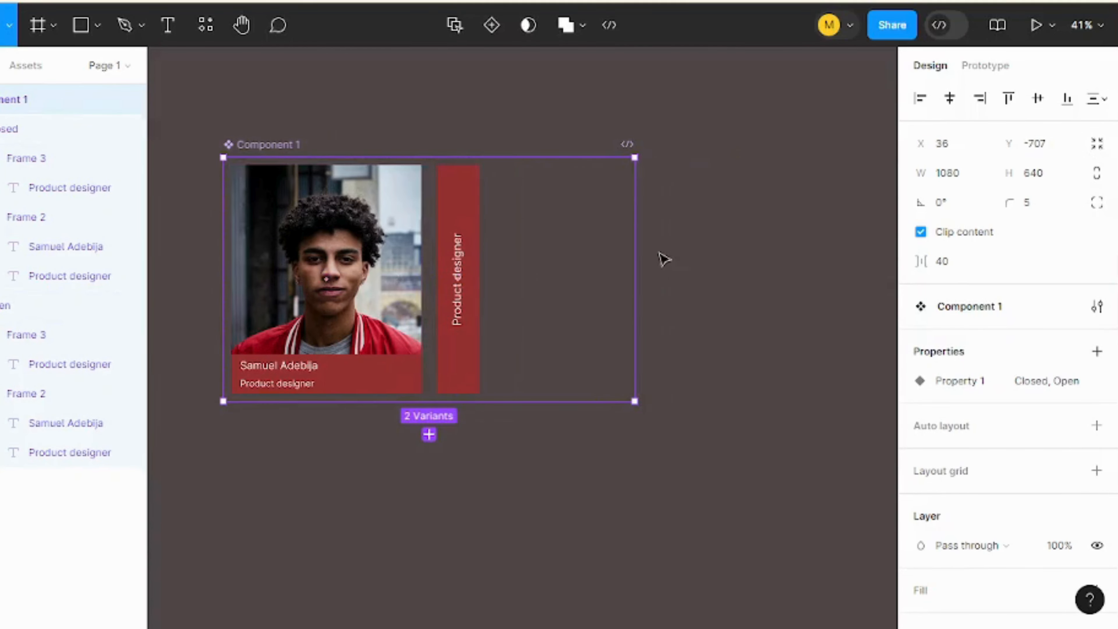
Draw a new white frame of about 1637 × 1190 on the empty canvas to the right of the component set.
scroll(647, 315, "down", 5)
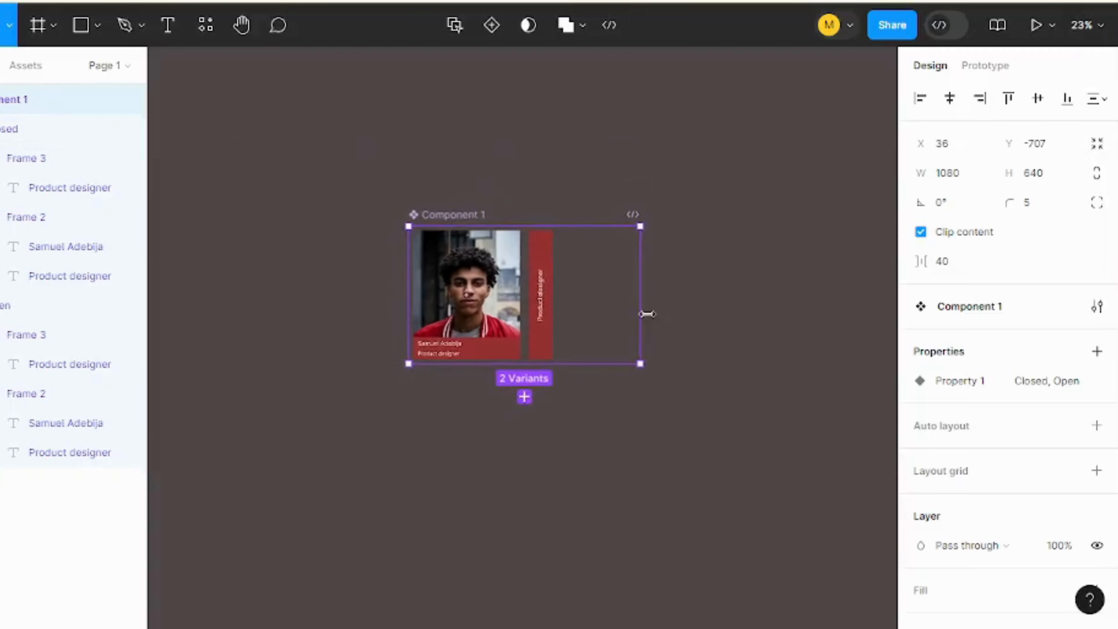
left_click_drag(727, 489, 908, 498)
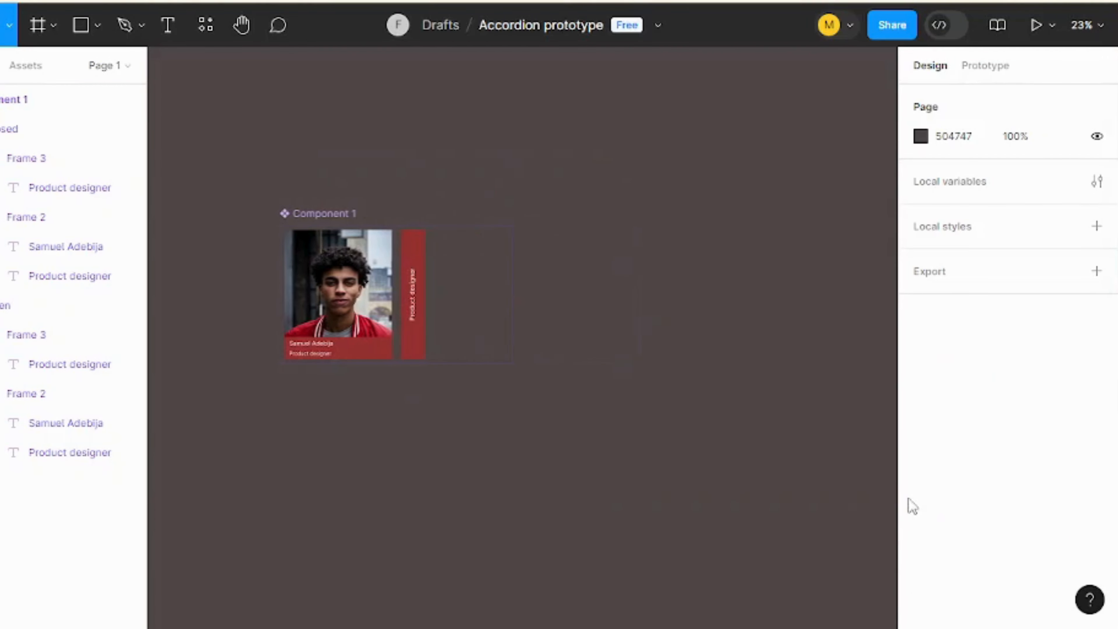
left_click_drag(571, 350, 895, 389)
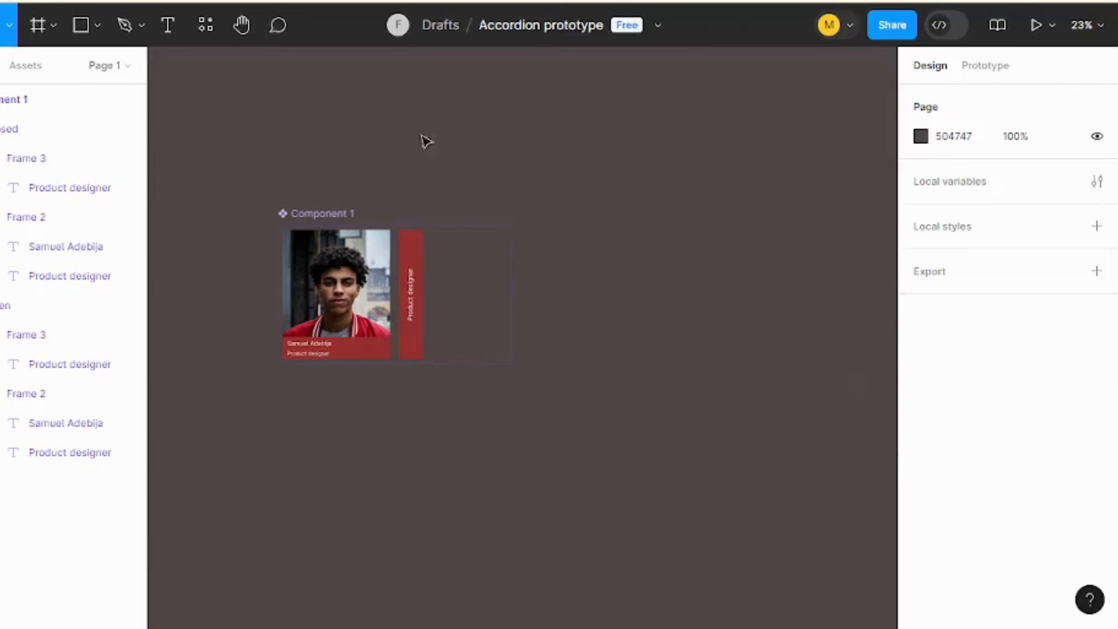
left_click(37, 22)
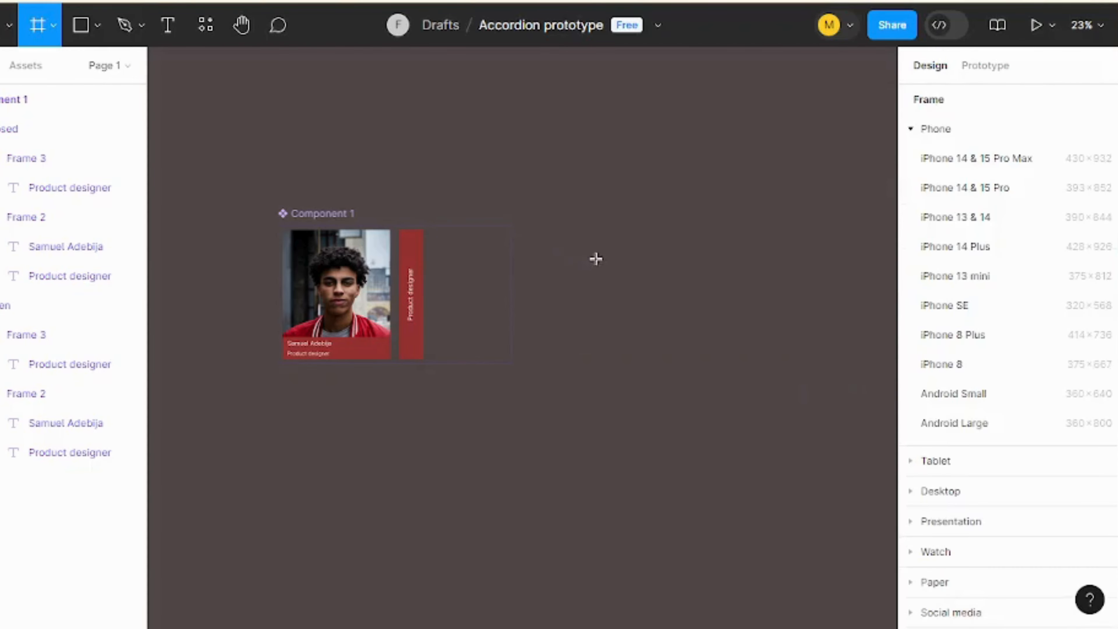
left_click_drag(590, 215, 815, 475)
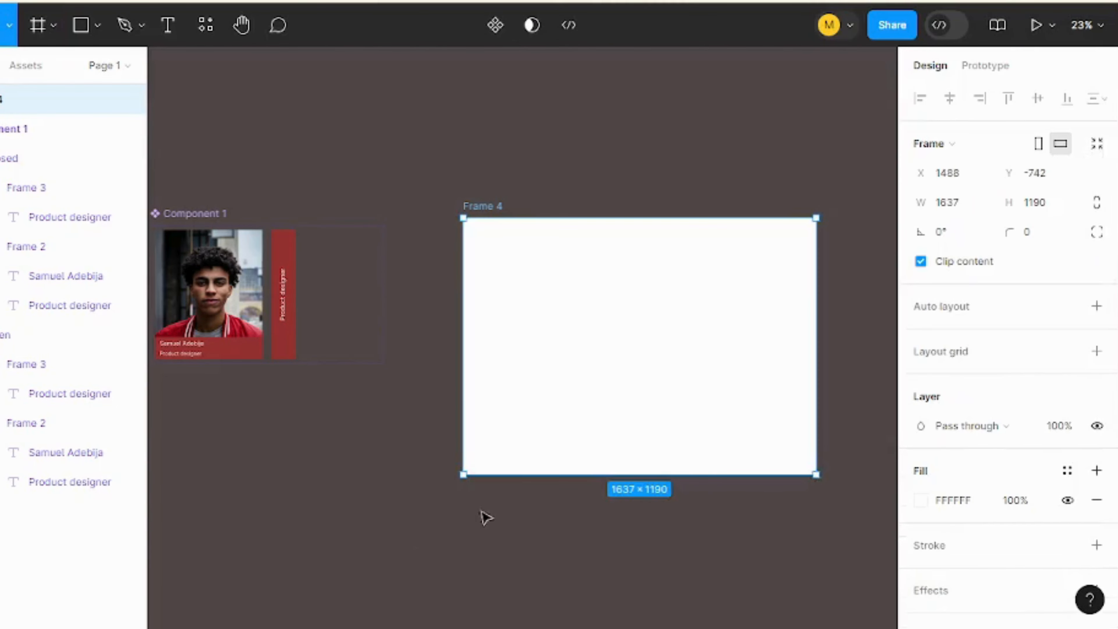
Place an instance of the Closed variant inside the new white frame at X 378, Y 250.
left_click(287, 325)
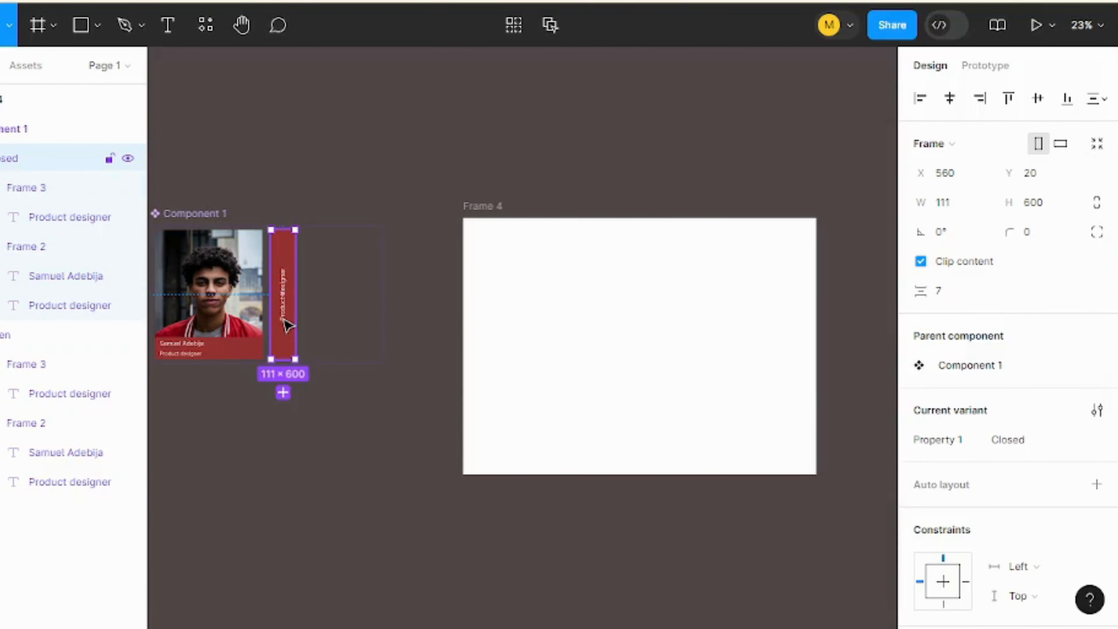
left_click_drag(287, 326, 562, 381)
scroll(562, 382, "up", 4)
scroll(564, 381, "down", 2)
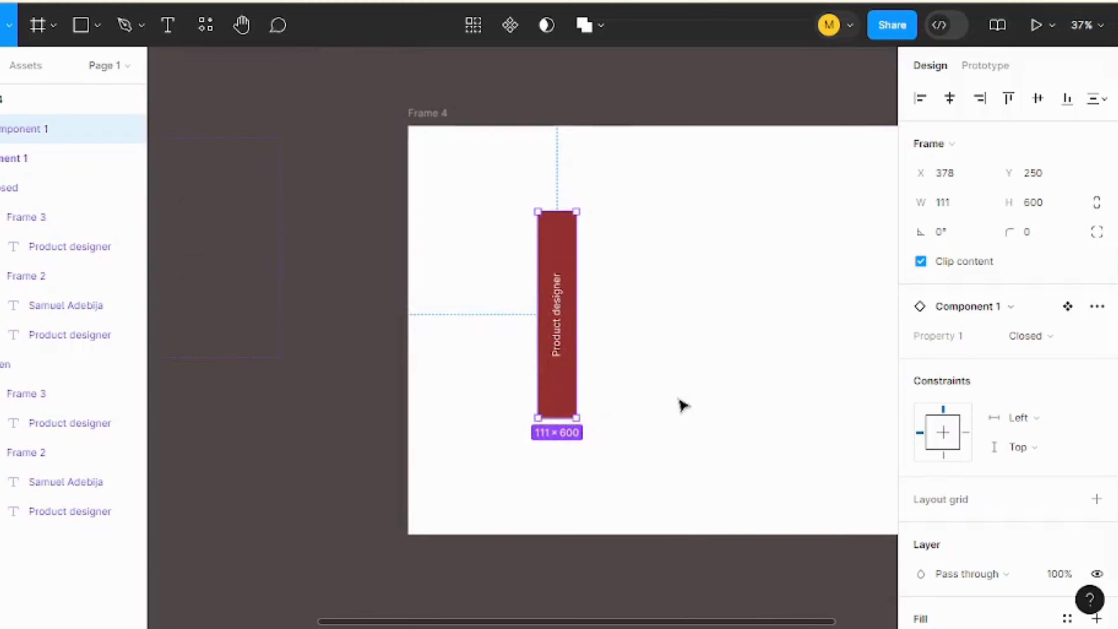
Move the white frame with its Closed instance to X 1253, Y -779, closer to the component set.
left_click_drag(678, 397, 618, 407)
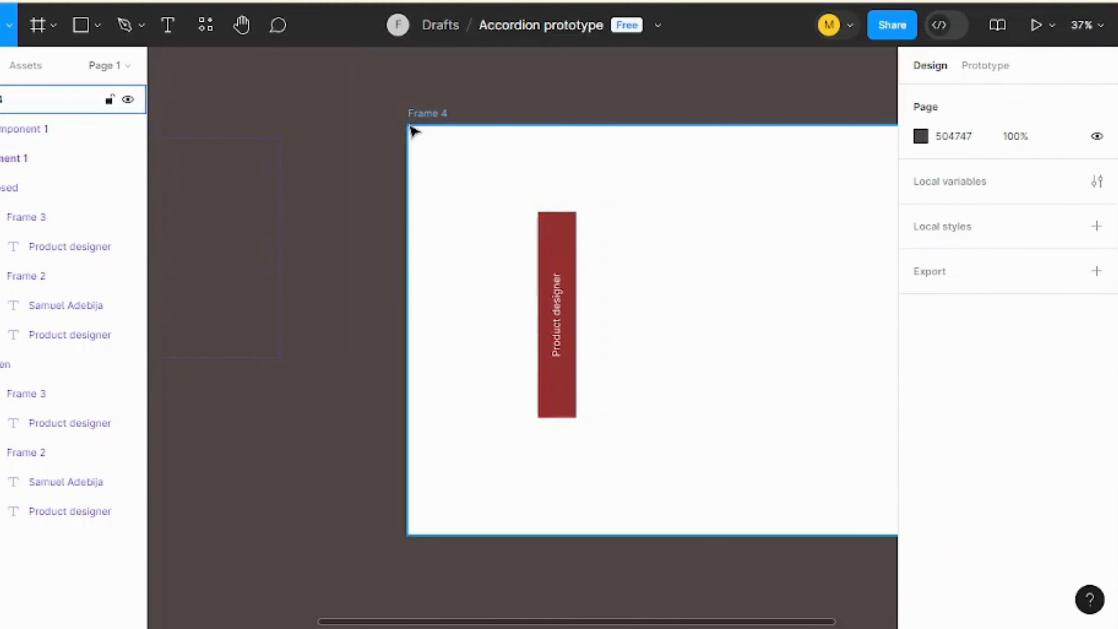
left_click(631, 220)
left_click_drag(631, 220, 554, 210)
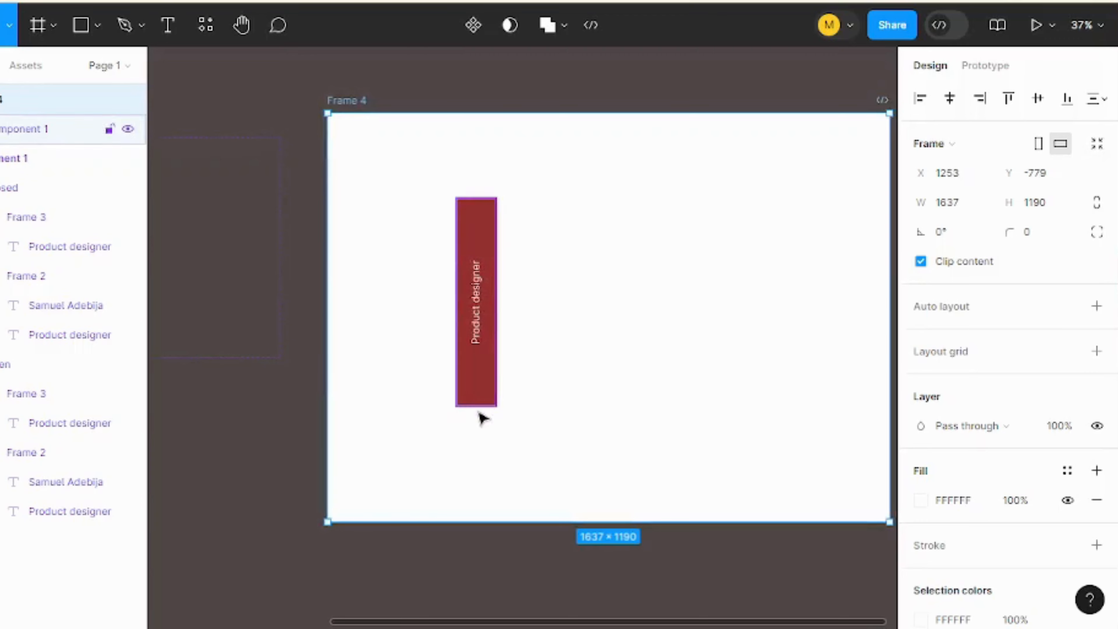
left_click(489, 386)
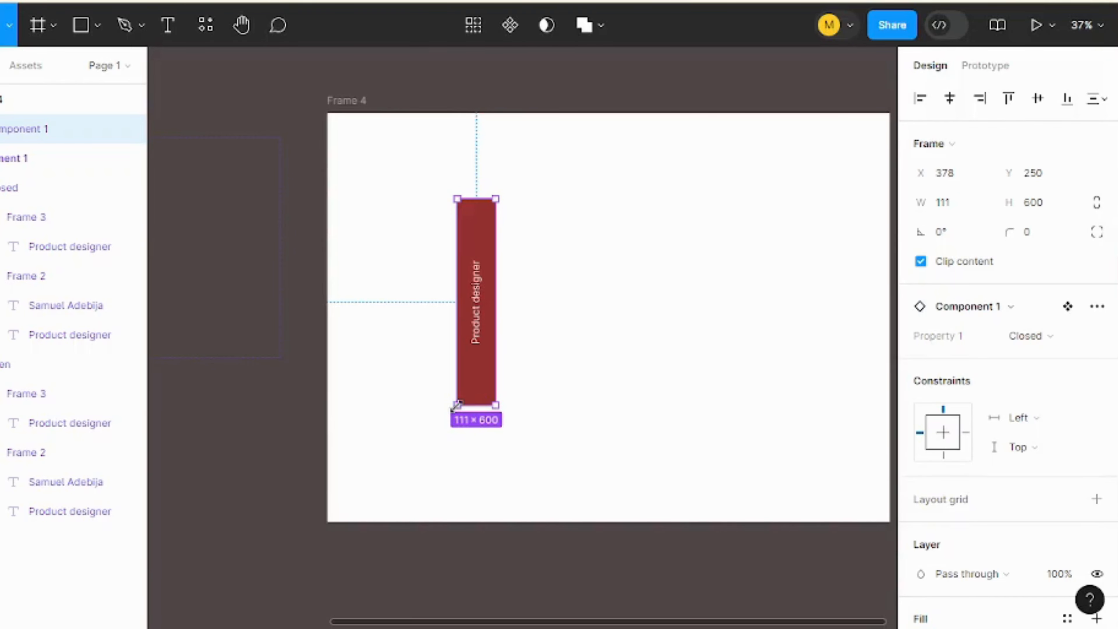
left_click_drag(446, 416, 443, 416)
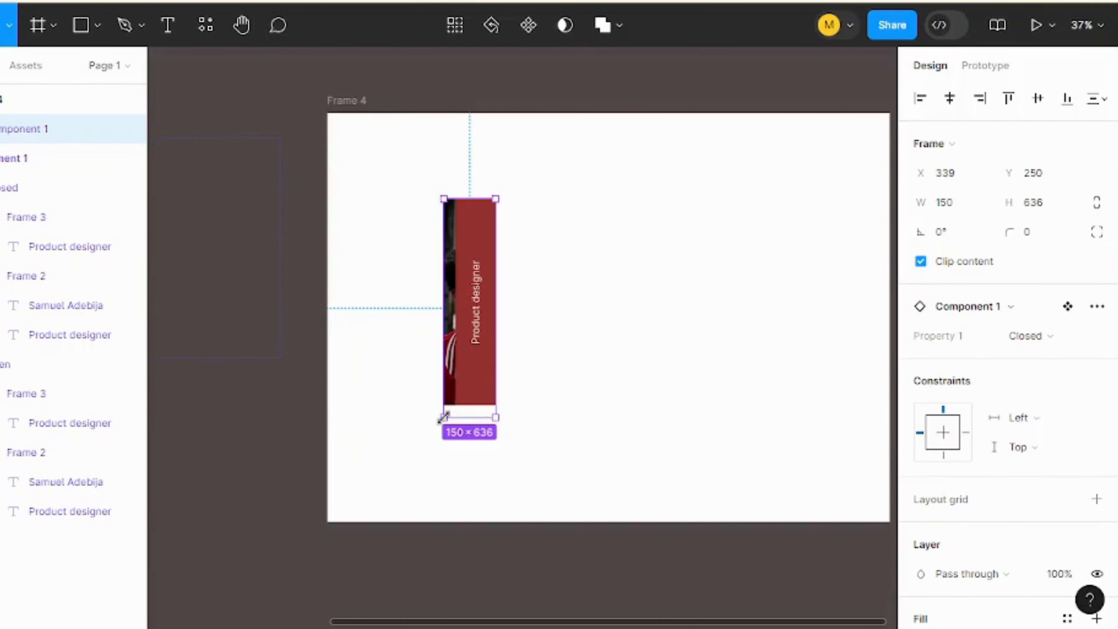
key("ctrl+z")
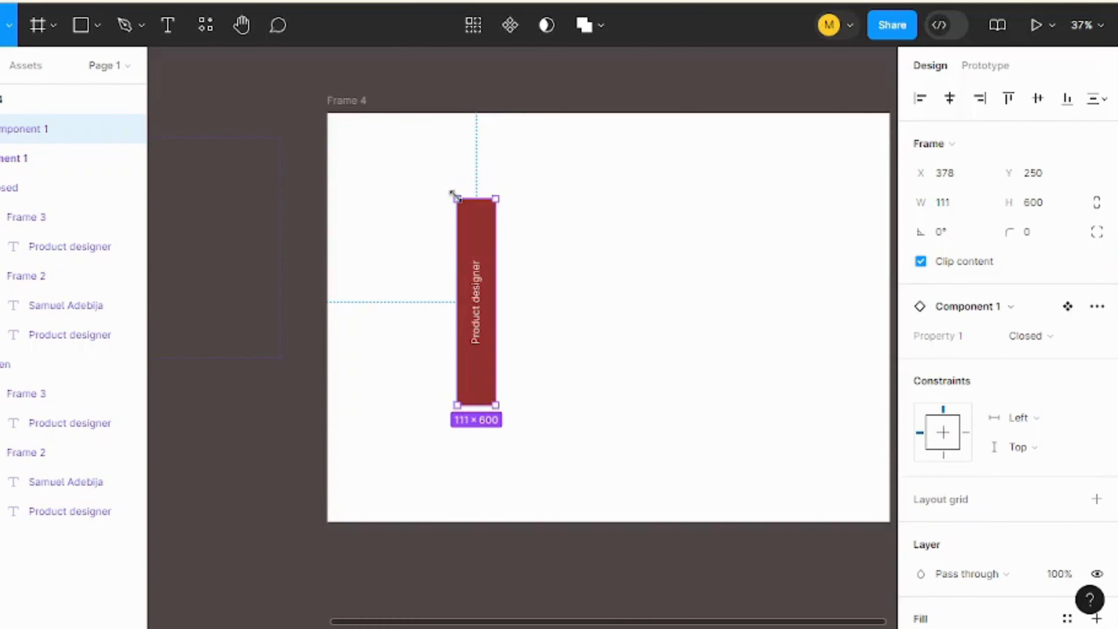
Scale the Closed instance proportionally to 166 × 897.3 and reposition it at X 294, Y 116 within the white frame.
key("k")
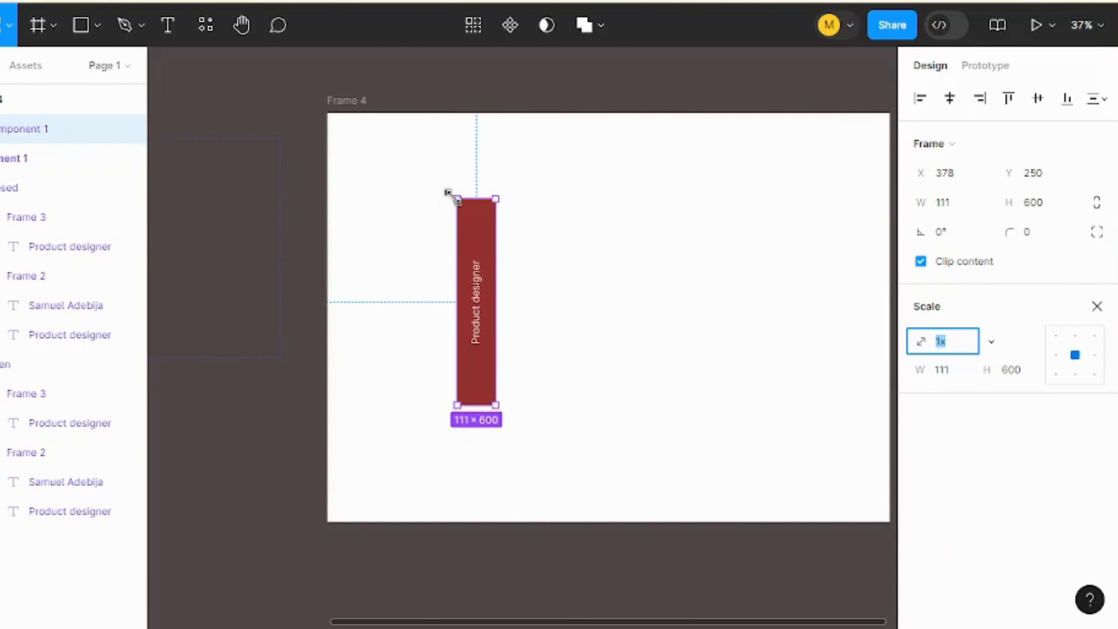
left_click_drag(436, 187, 439, 212)
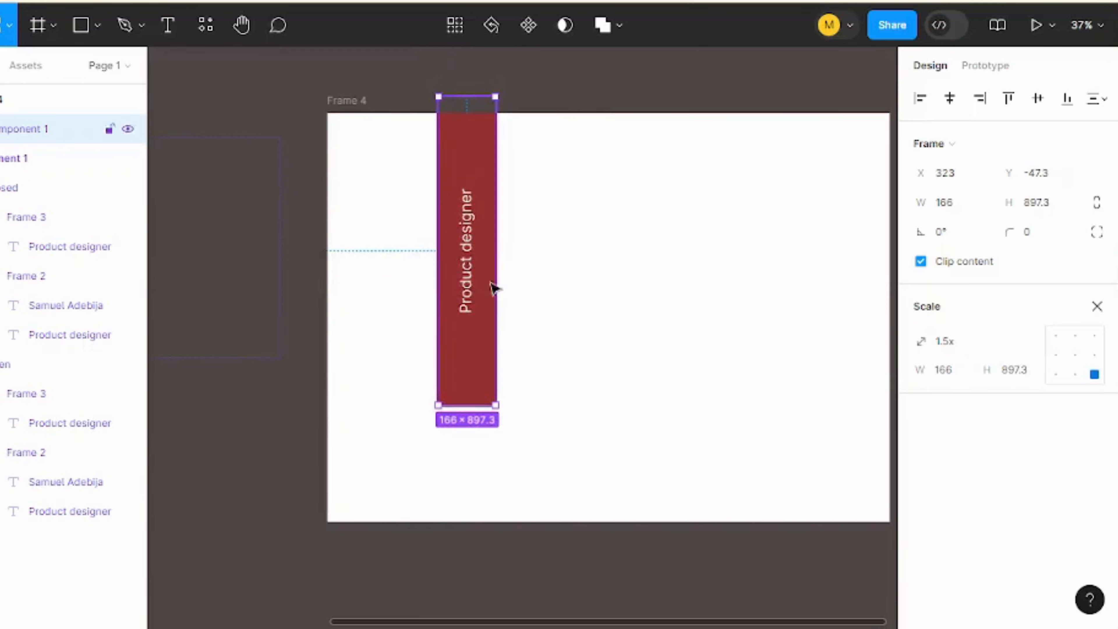
left_click_drag(484, 350, 475, 405)
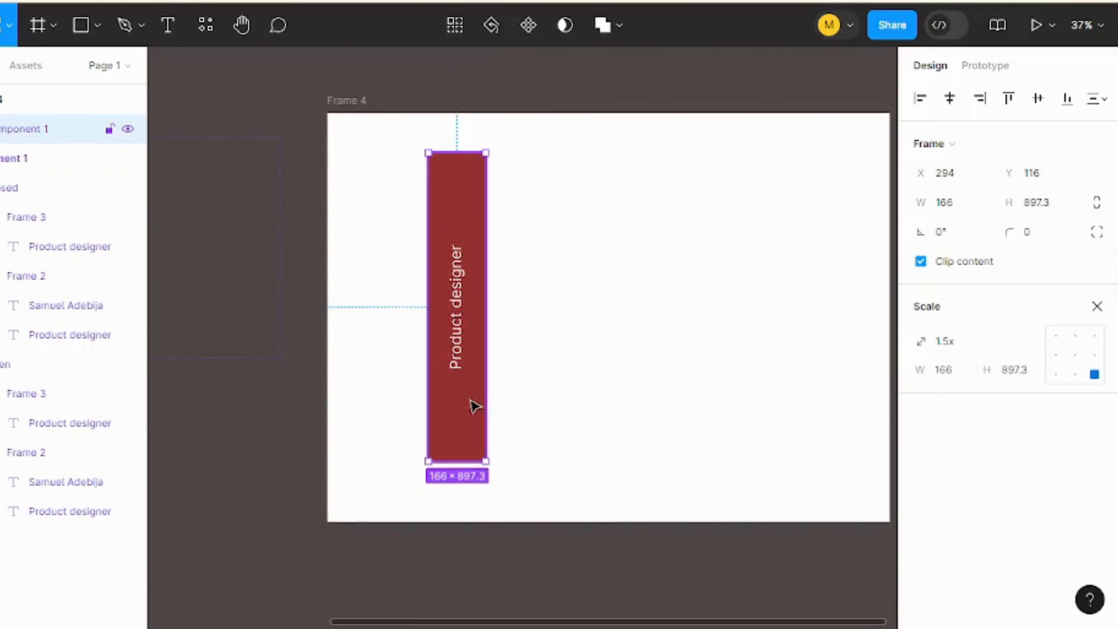
left_click(581, 394)
left_click(481, 402)
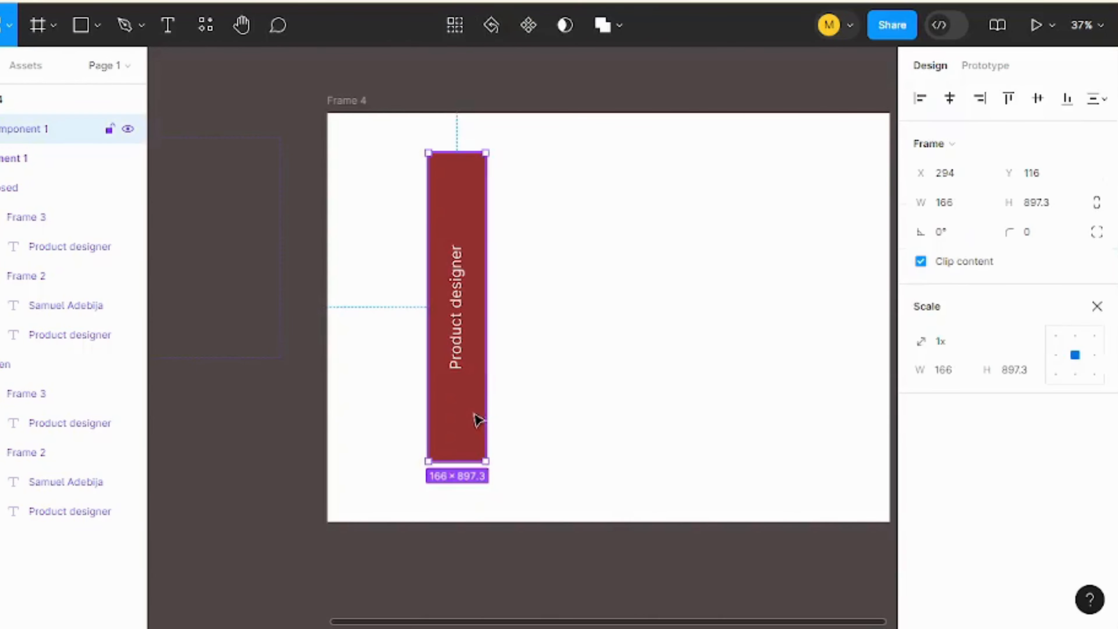
left_click(597, 412)
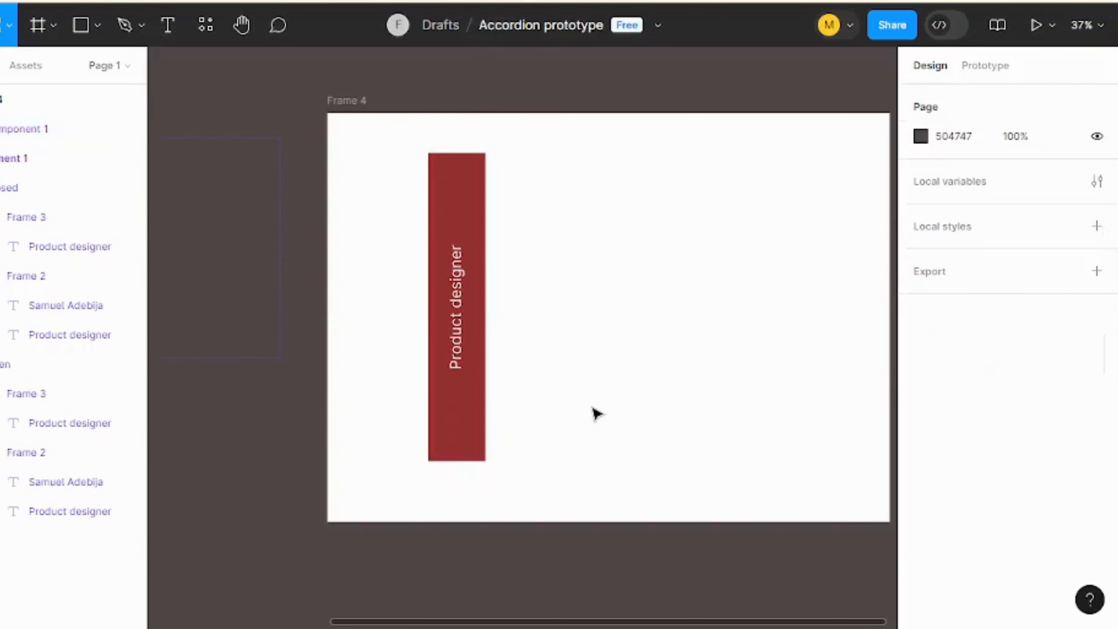
left_click(451, 398)
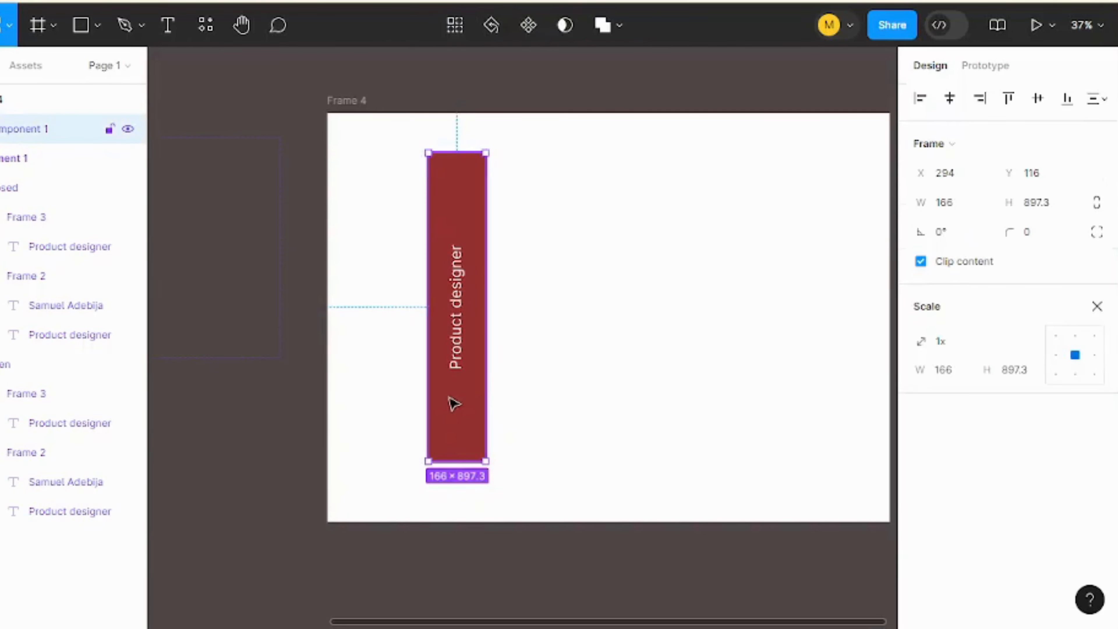
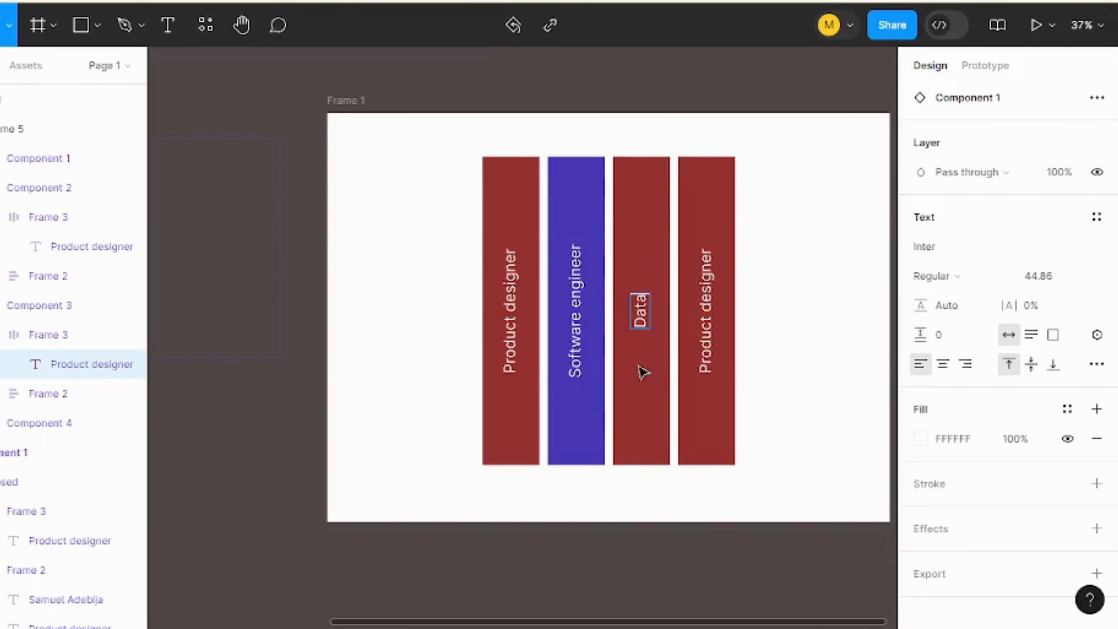
Complete the third strip's label so that it reads "Data analyst".
type("ana")
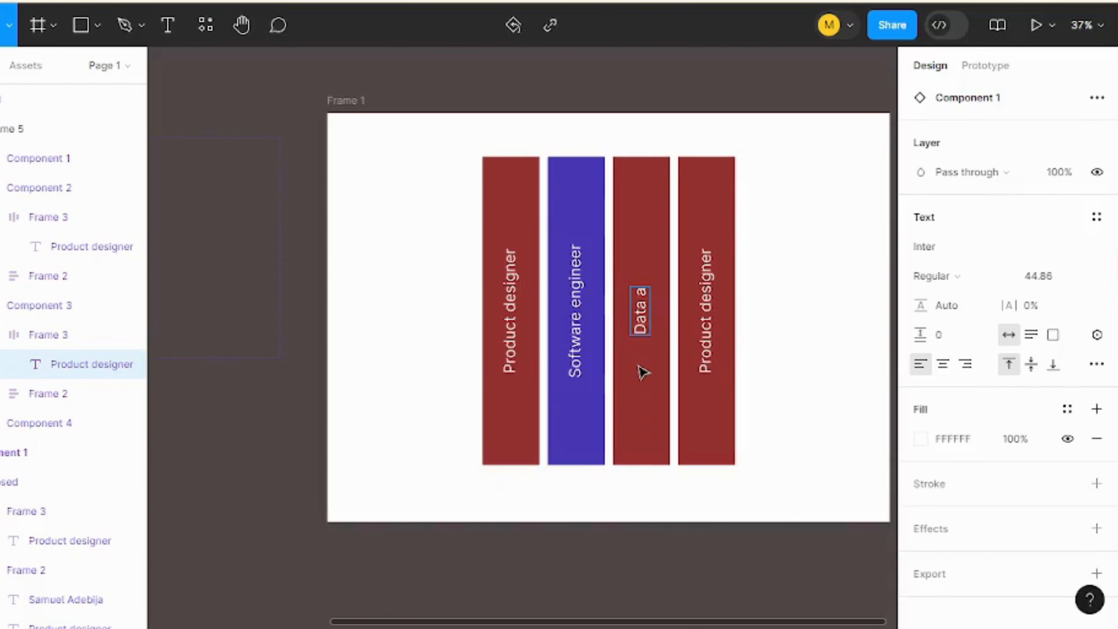
type("lyst")
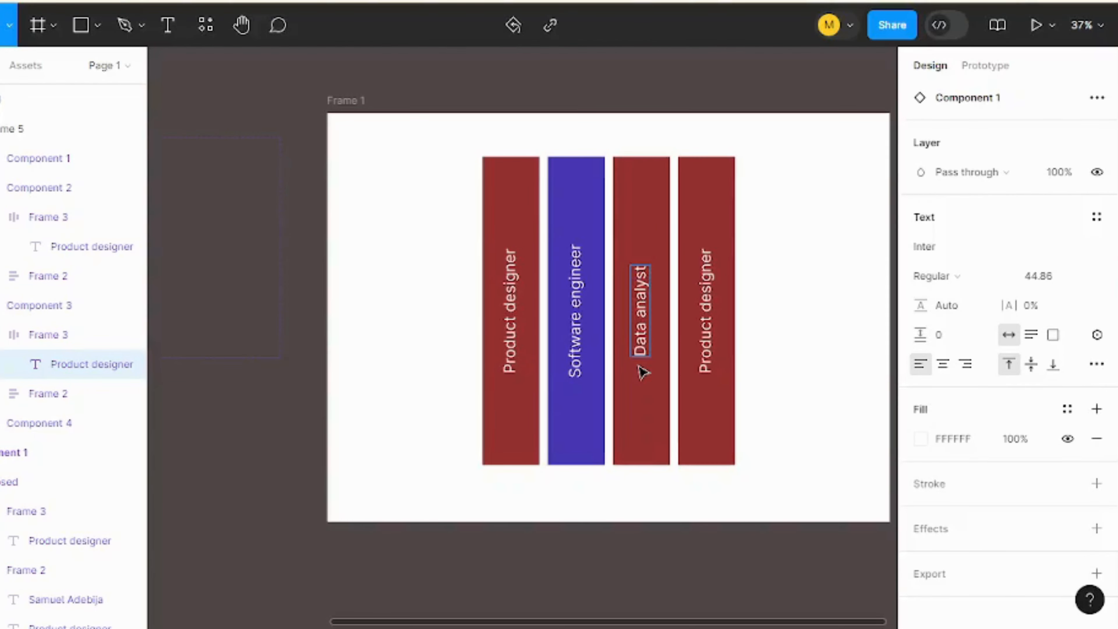
key("Escape")
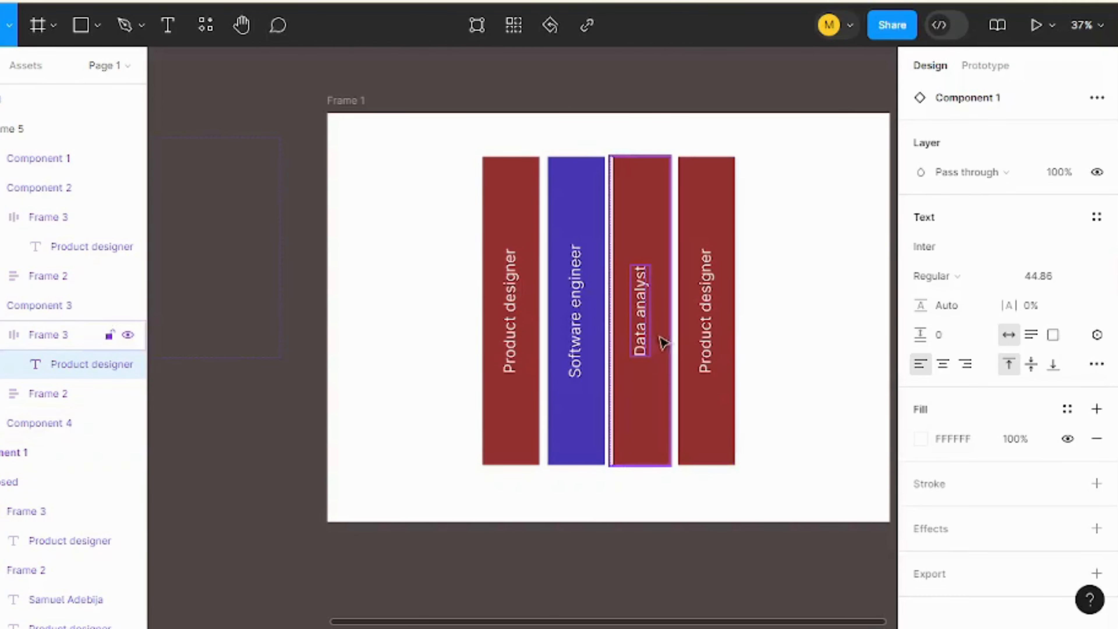
Change the Data analyst strip's background fill to dark green 116F1A.
left_click(654, 450)
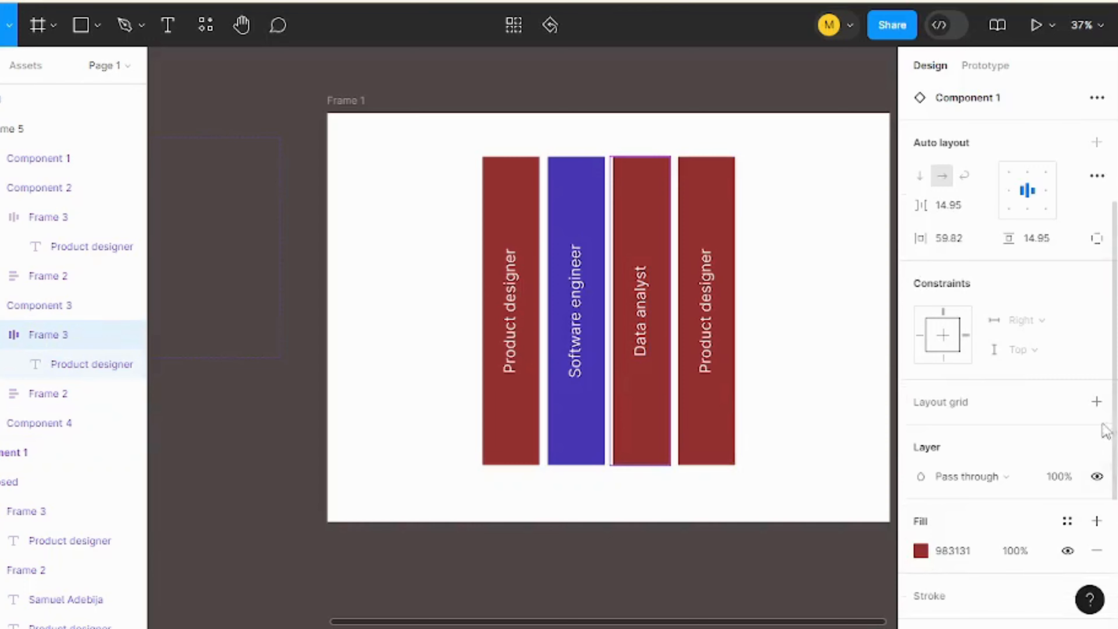
scroll(1098, 524, "down", 5)
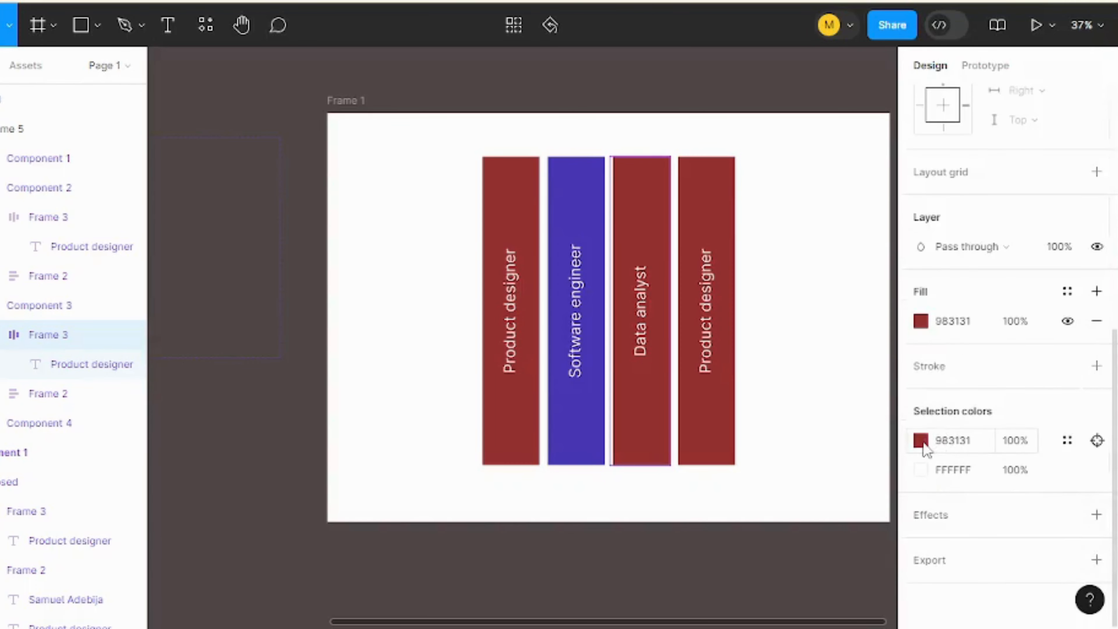
left_click(922, 443)
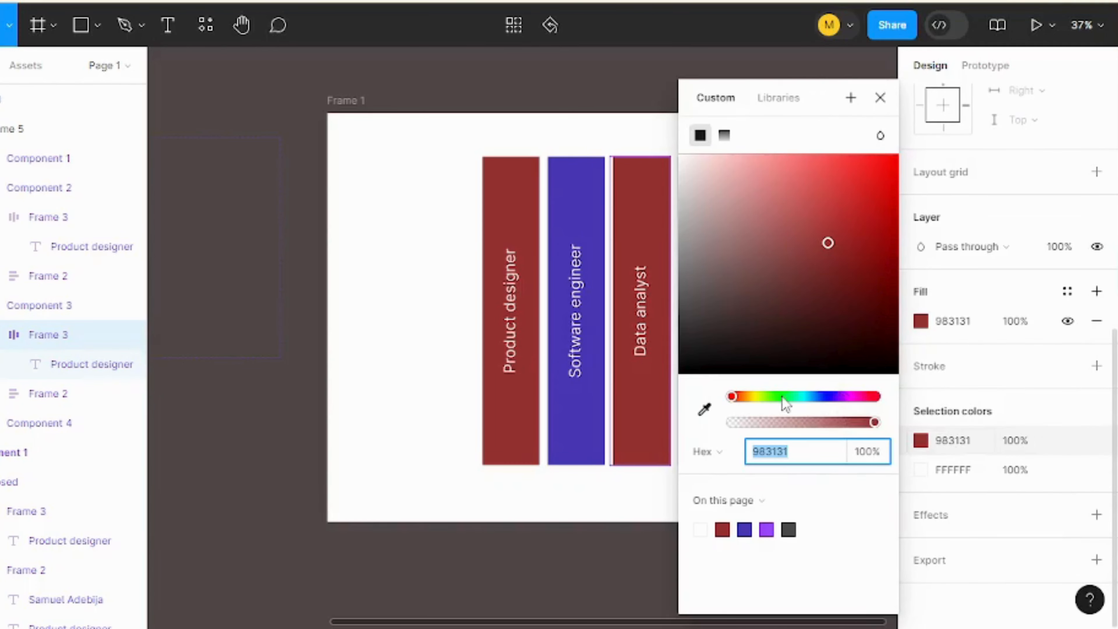
left_click(782, 397)
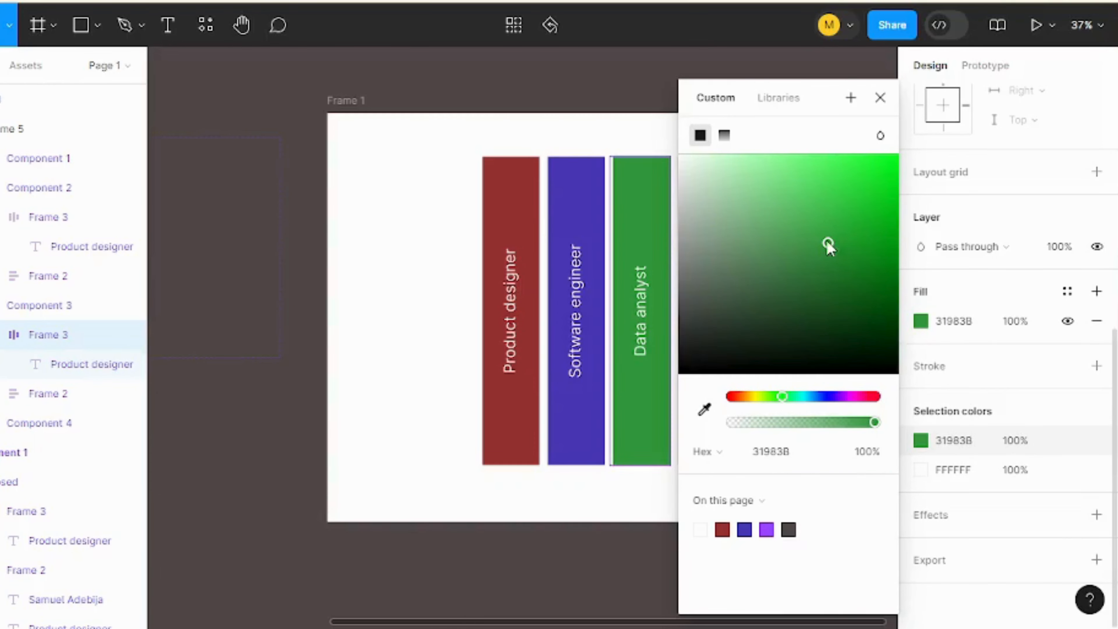
left_click_drag(827, 243, 865, 286)
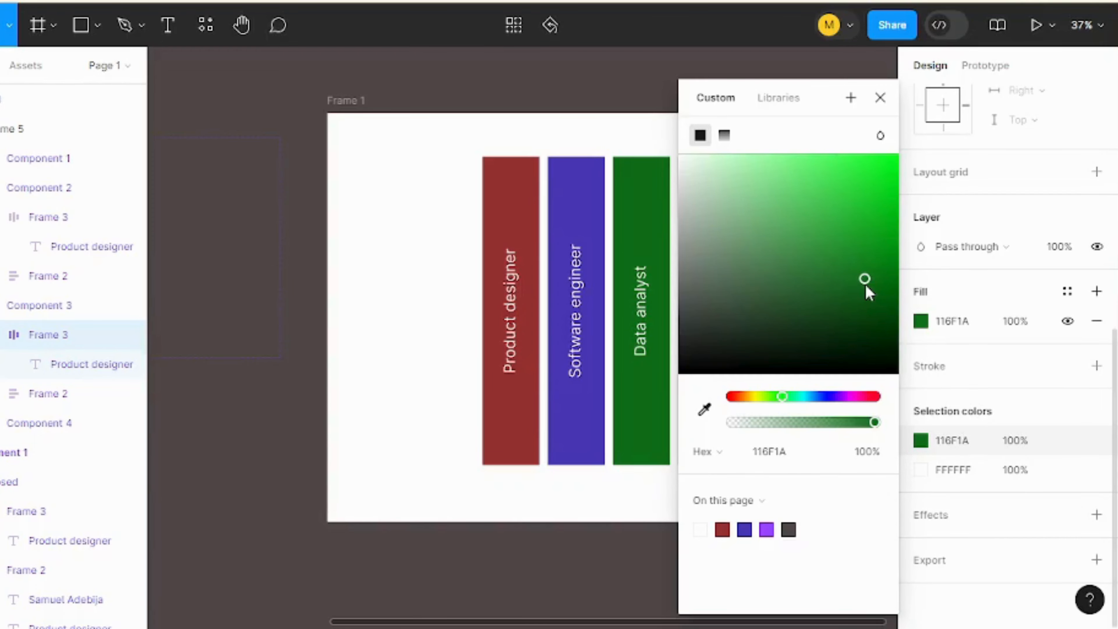
left_click(549, 499)
Move the row of four strips up to Y 103 within the white frame.
left_click(712, 401)
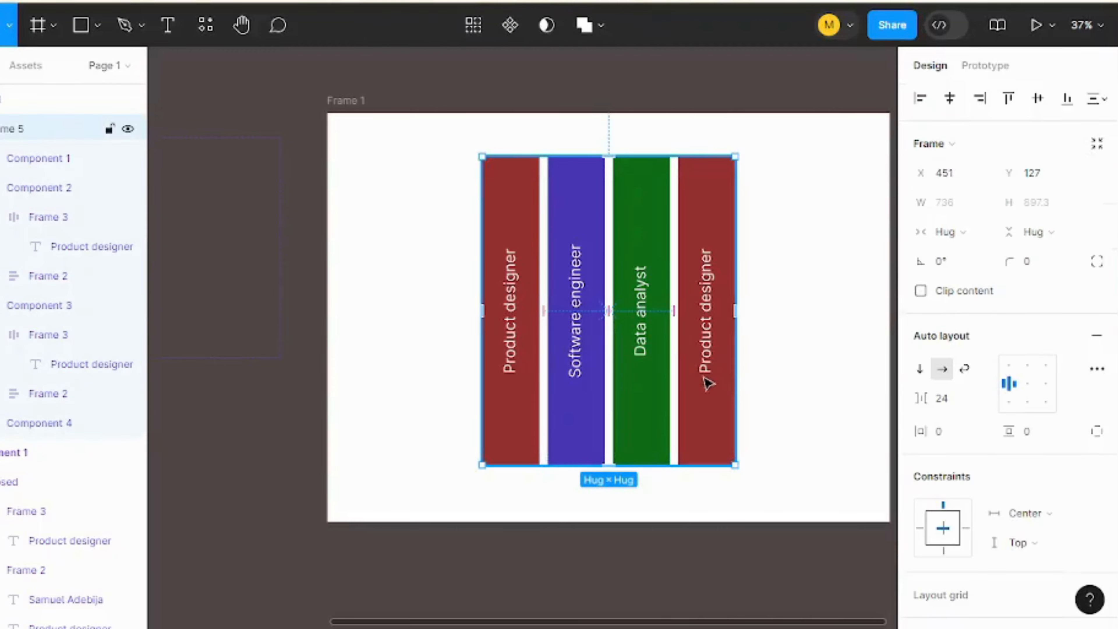
left_click_drag(702, 383, 704, 374)
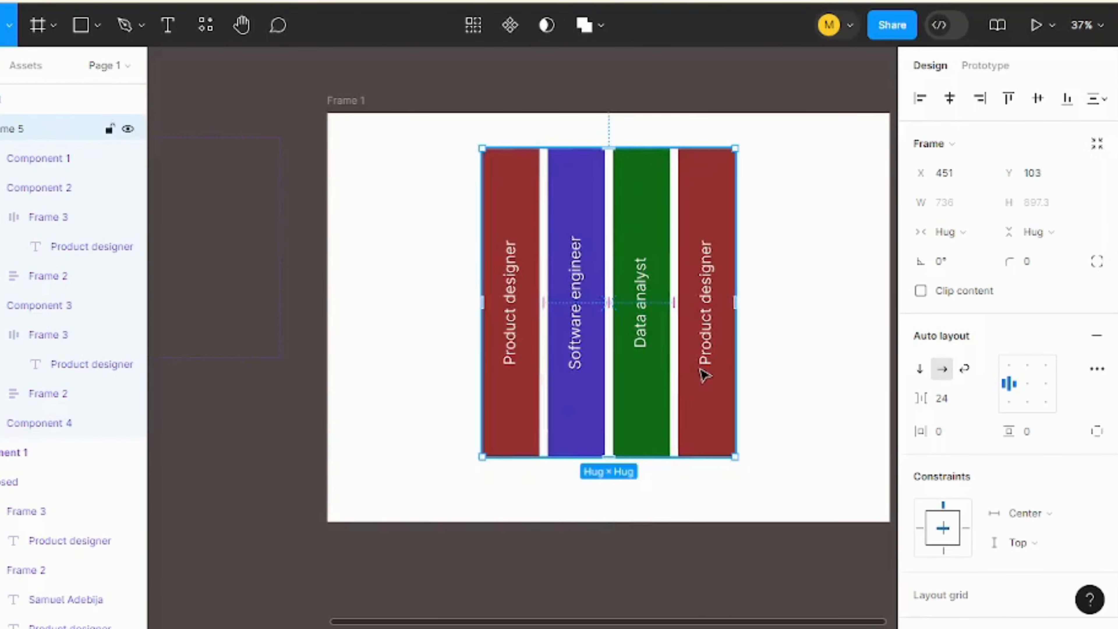
Replace the fourth strip's label with "Virtual assistant".
left_click(704, 374)
left_click(704, 374)
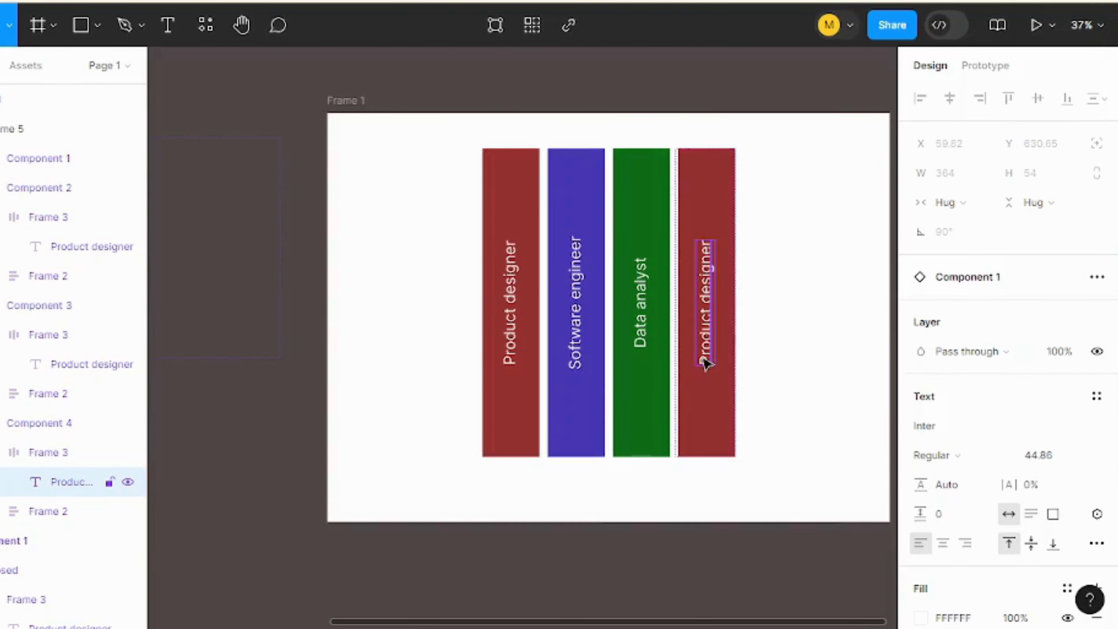
double_click(705, 364)
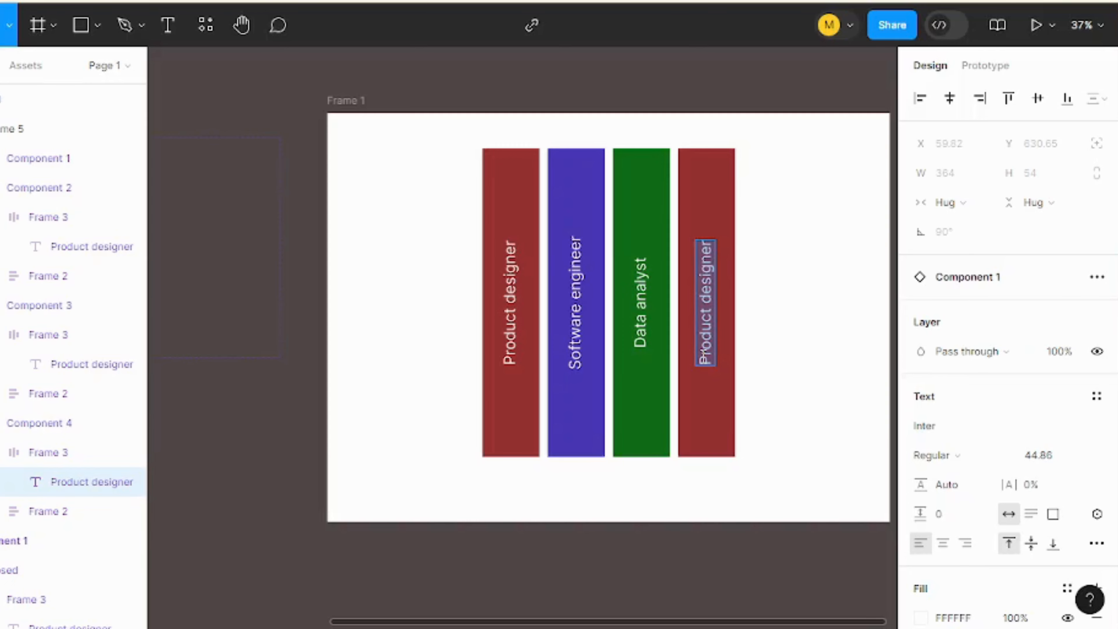
type("V")
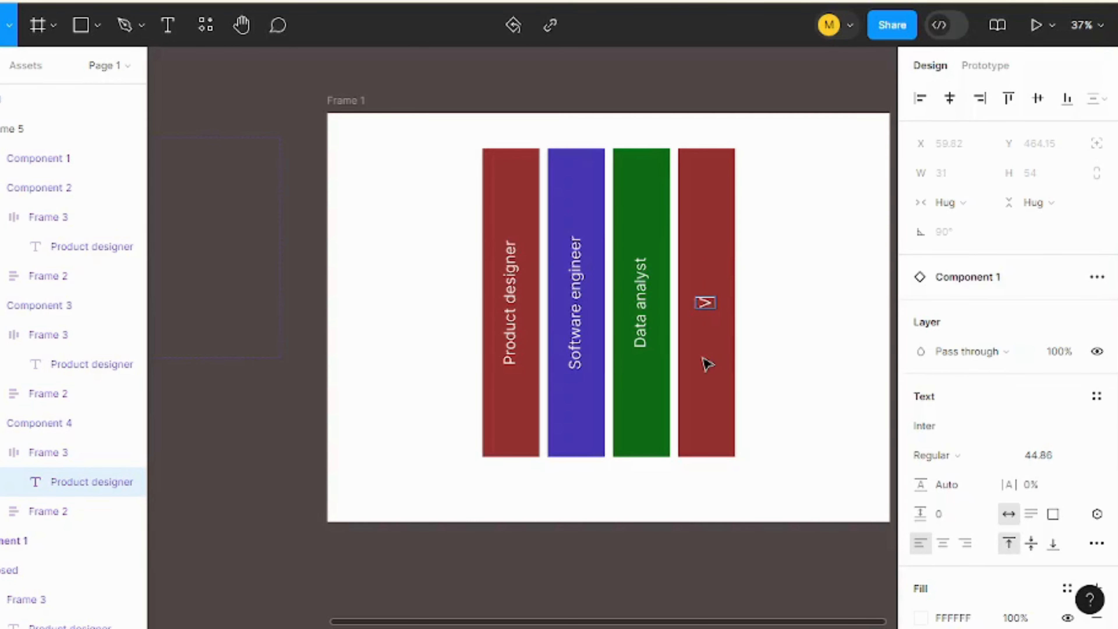
type("i")
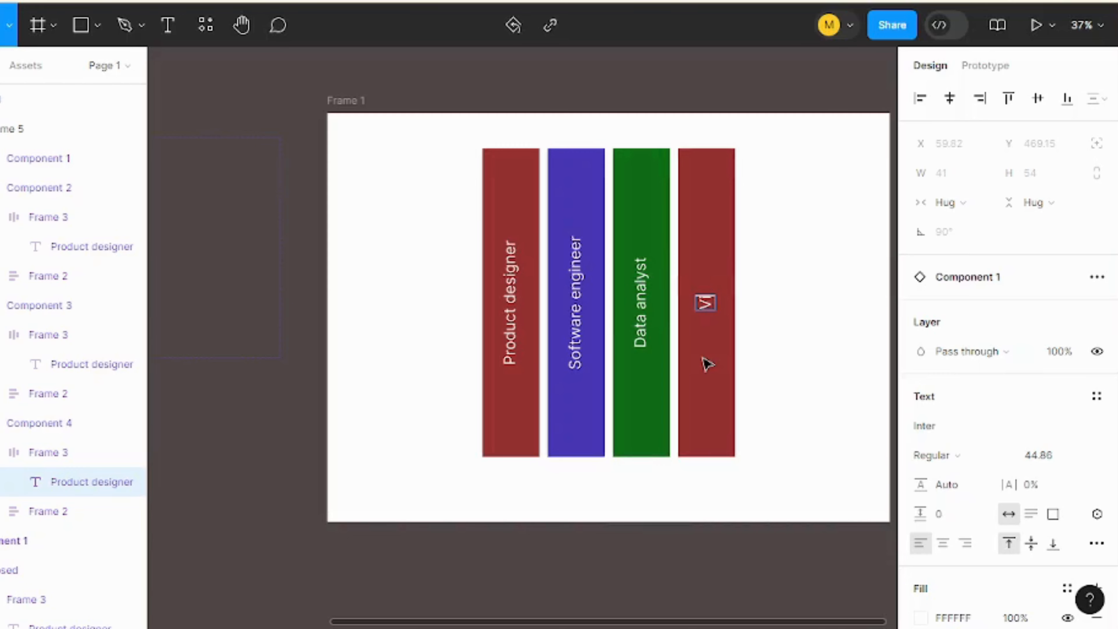
type("rtua")
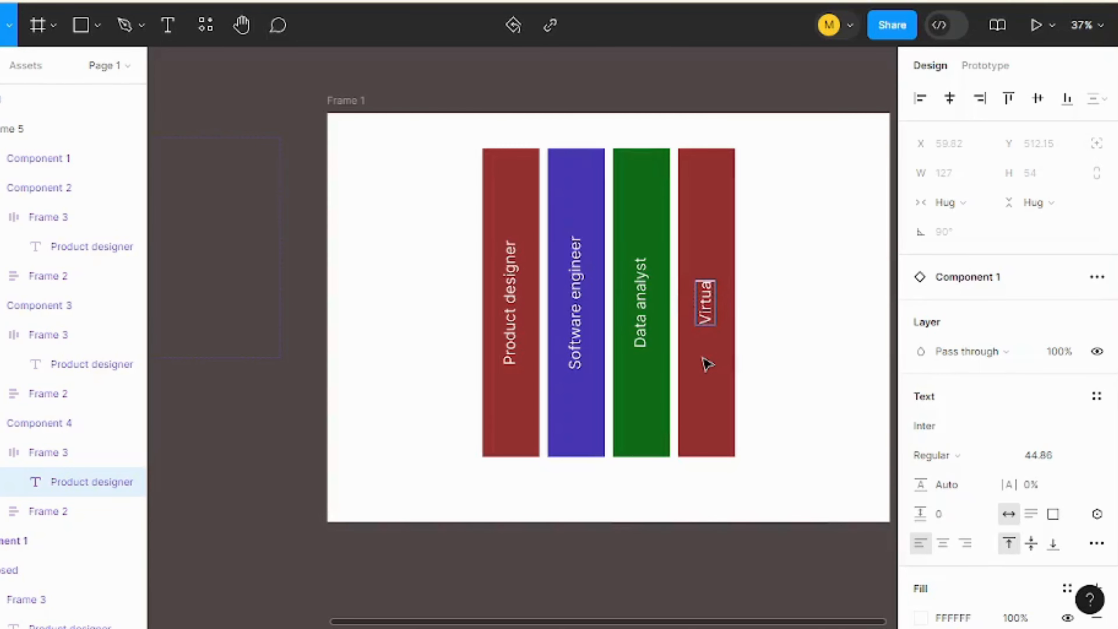
type("l assista")
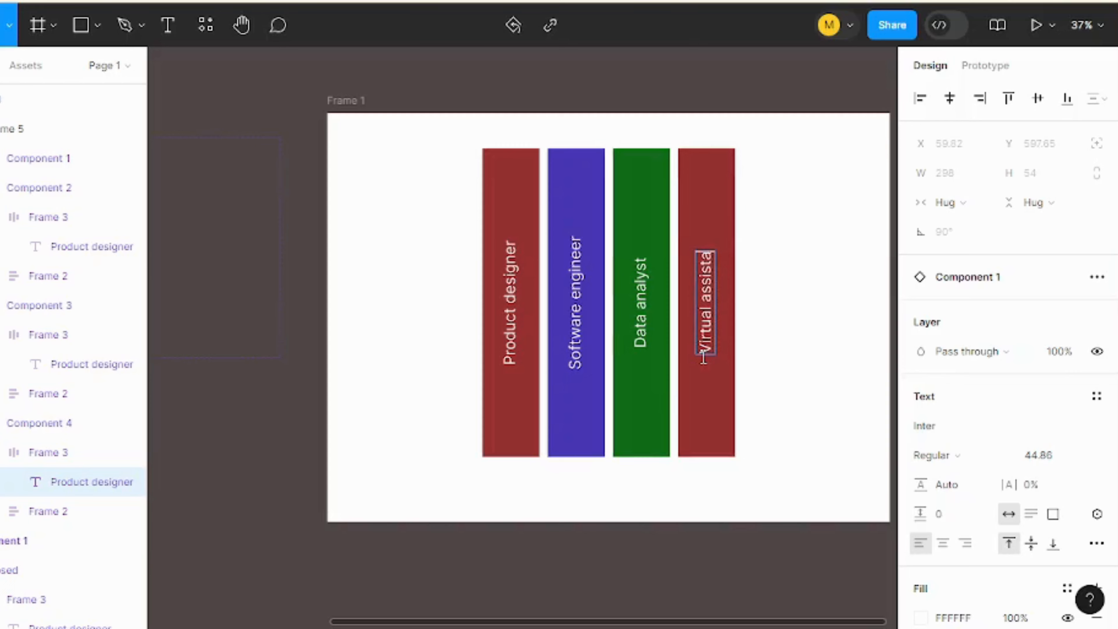
type("nt")
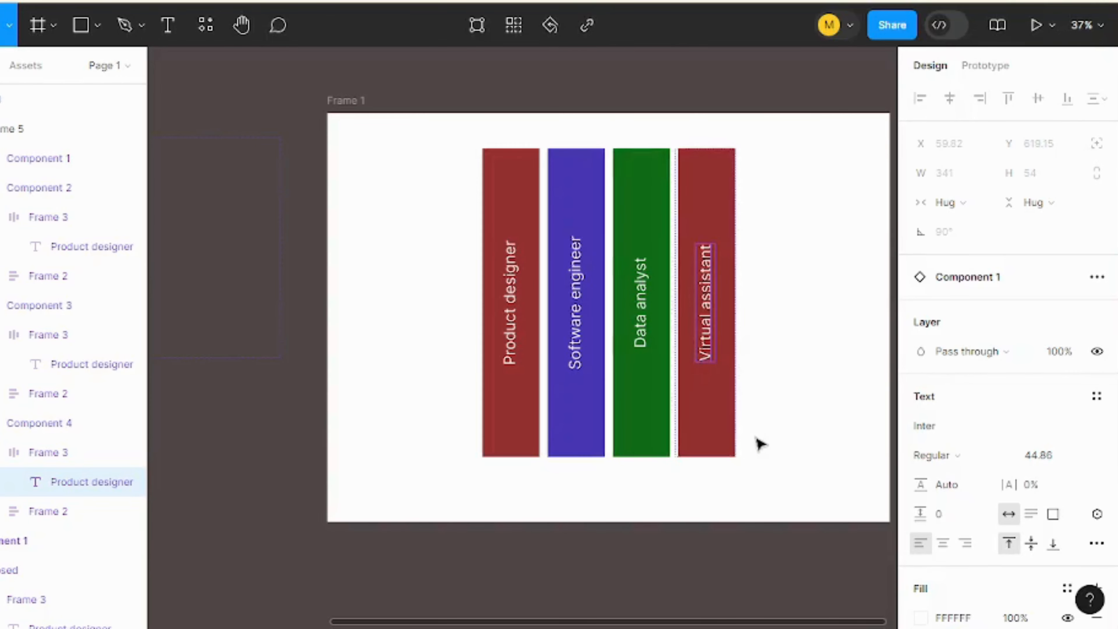
Change the Virtual assistant strip's background fill to the dark grey 504747 from the page colours.
left_click(729, 442)
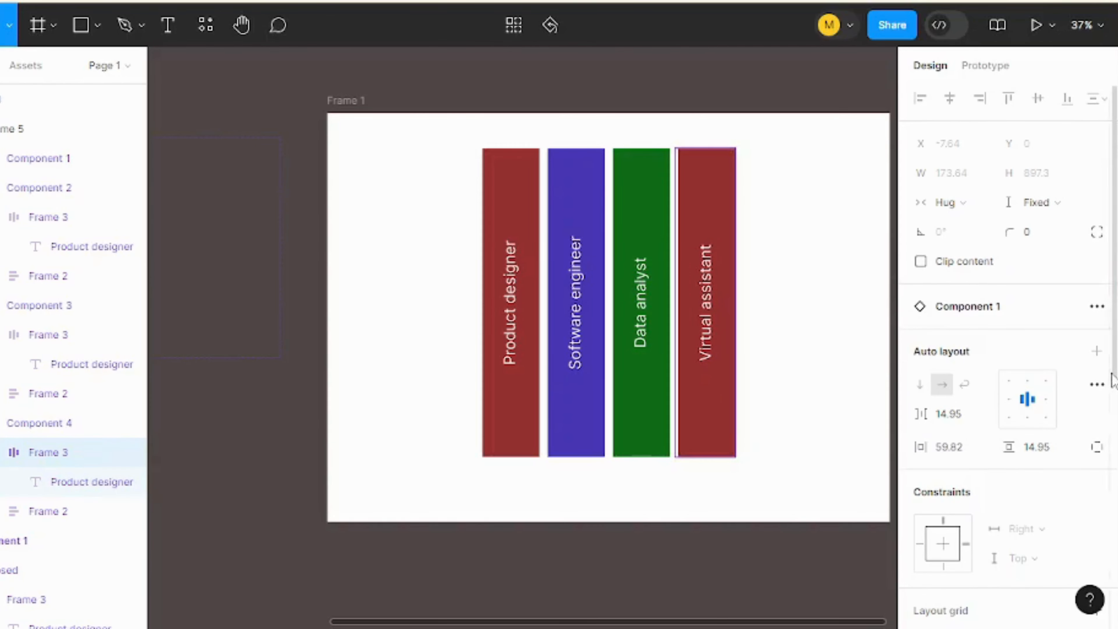
scroll(1106, 462, "down", 7)
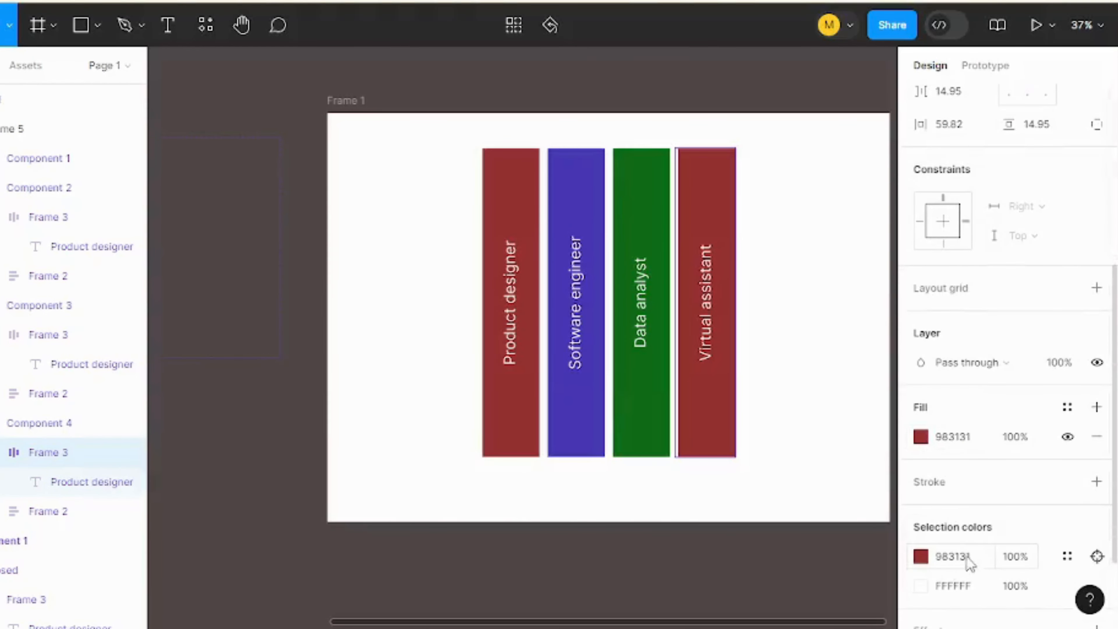
left_click(921, 556)
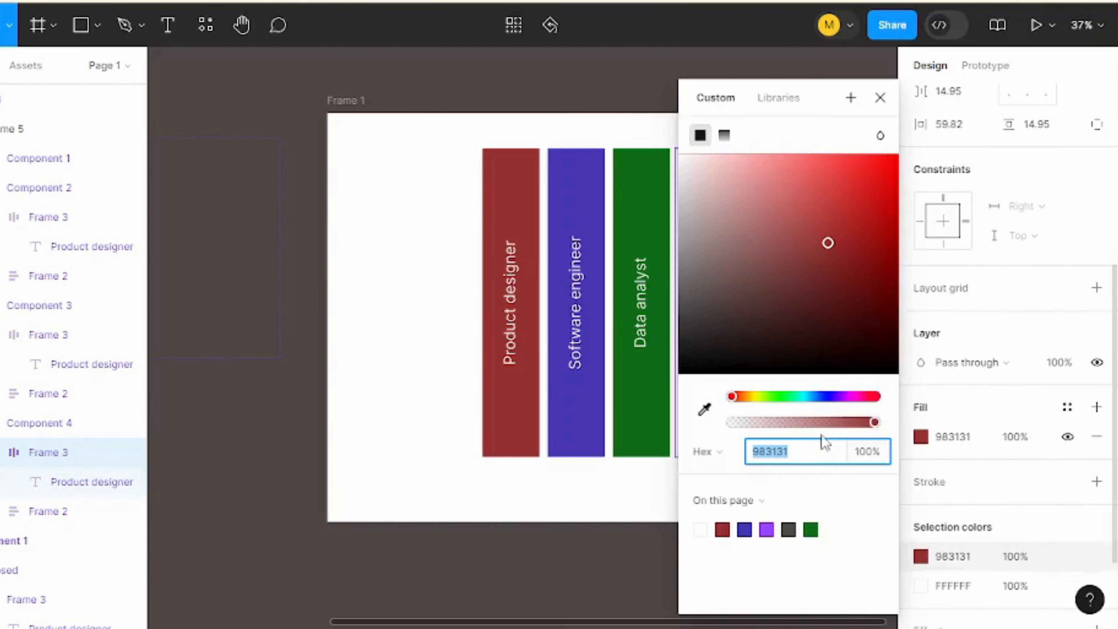
left_click(789, 529)
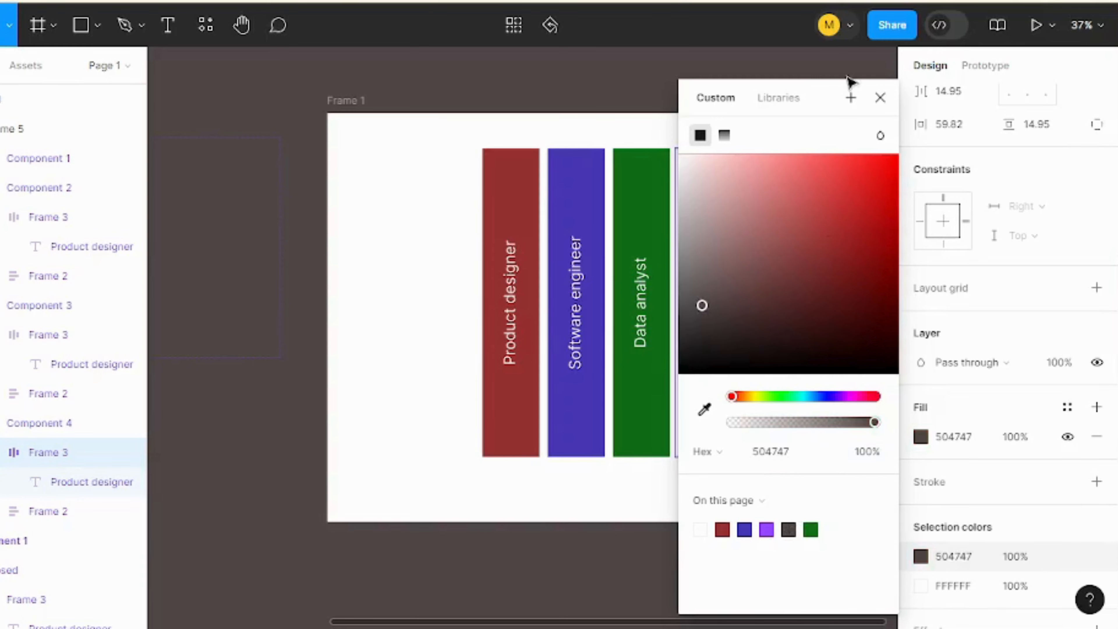
left_click(880, 97)
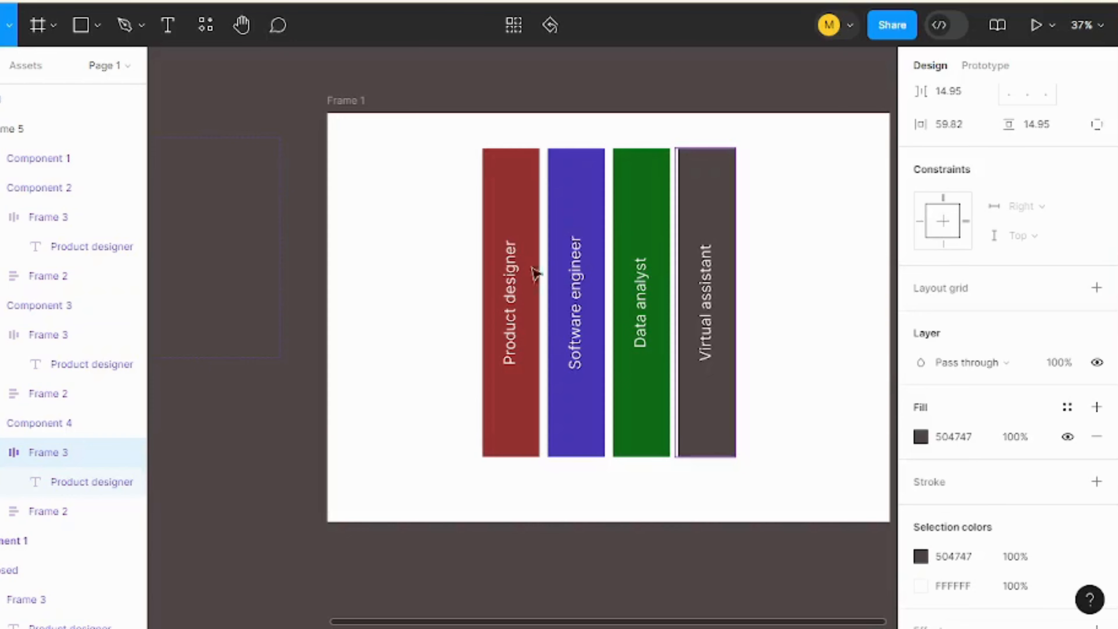
Reorder the row so that the Data analyst strip comes last, after the Virtual assistant strip.
left_click(644, 366)
key("Right")
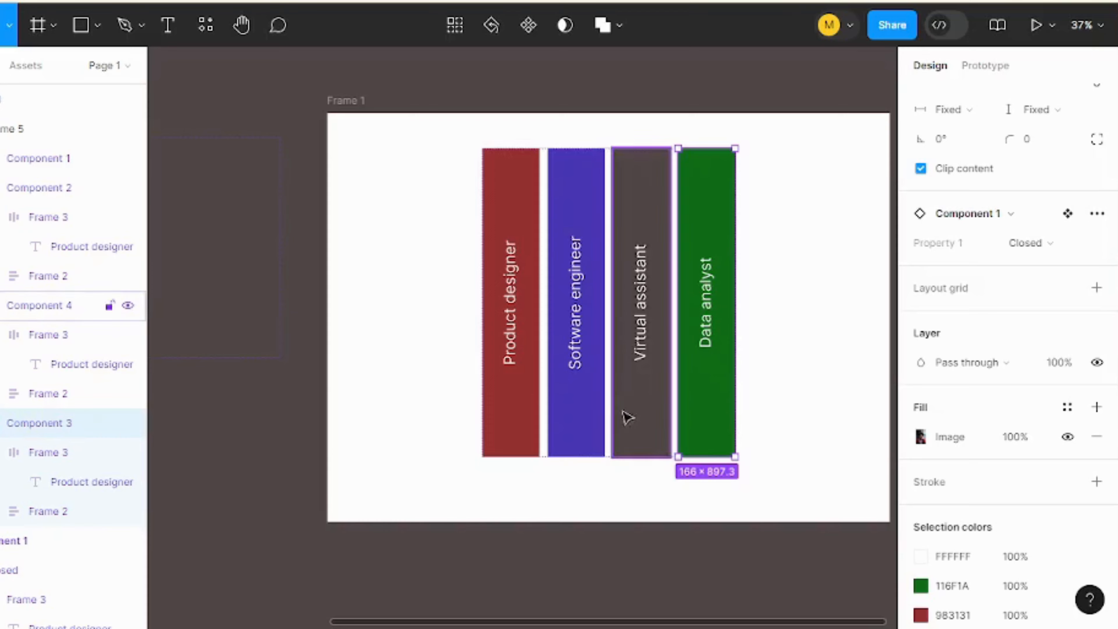
left_click(804, 404)
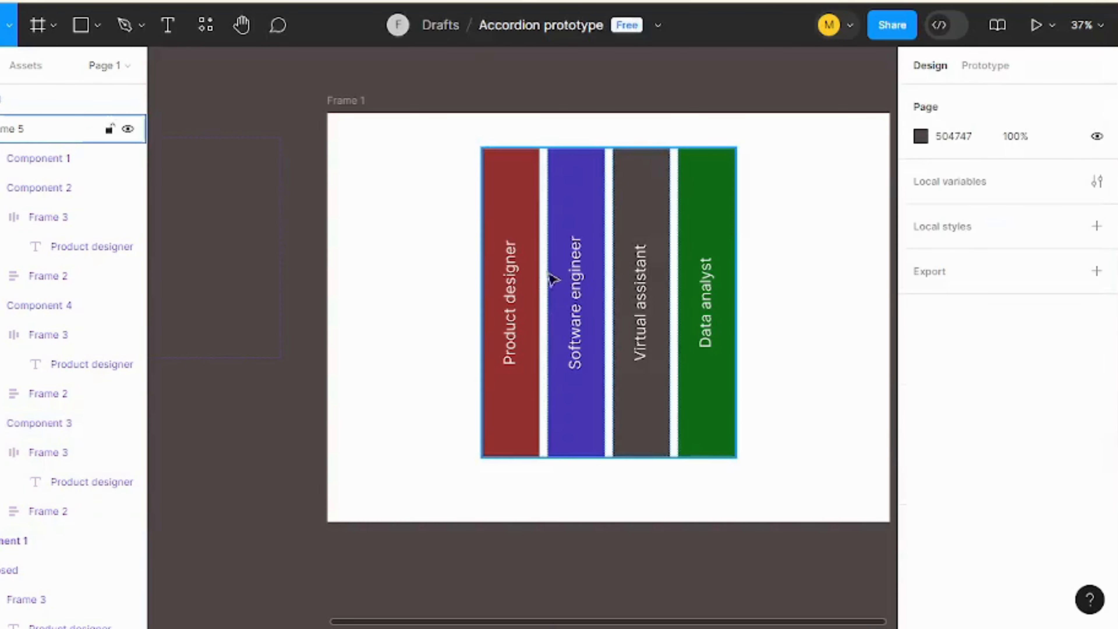
Duplicate Frame 1 three times to make a row of four identical presentation frames.
left_click(347, 102)
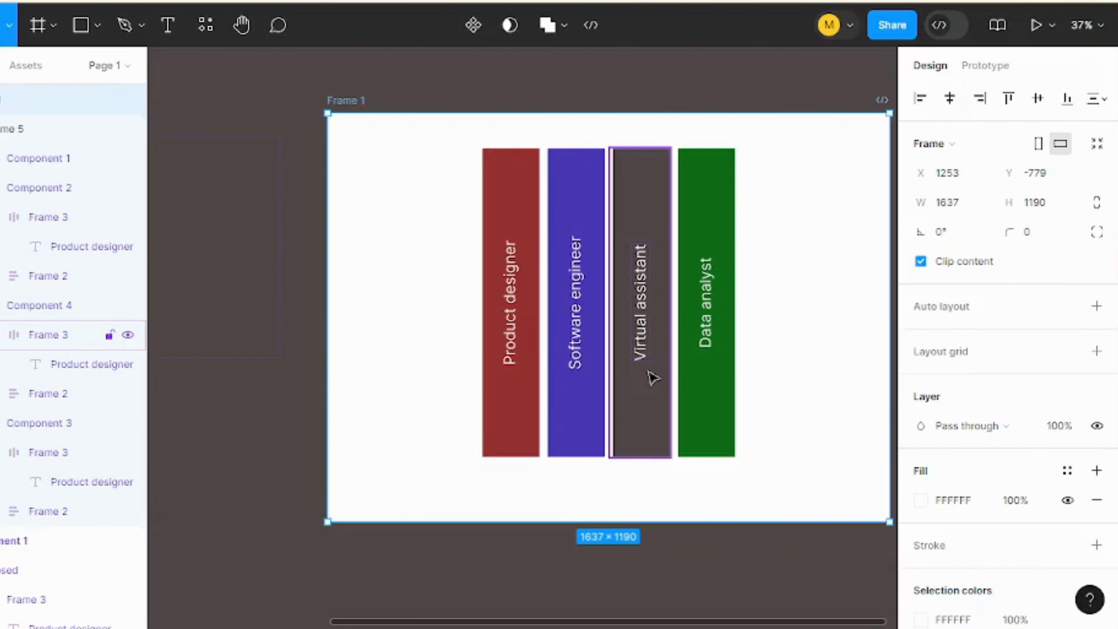
key("n")
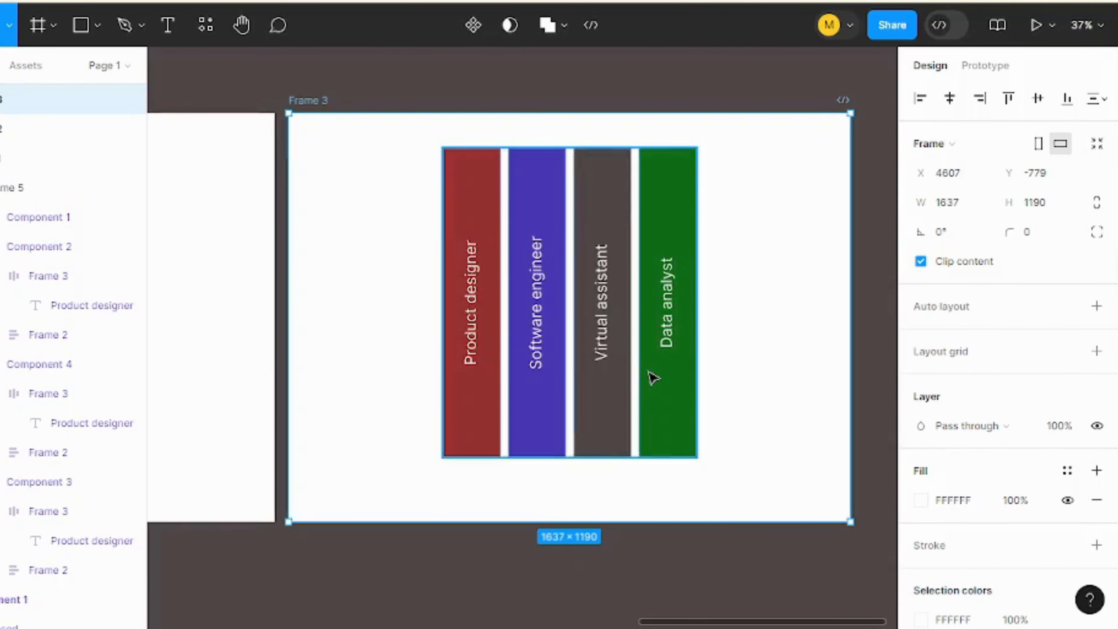
key("n")
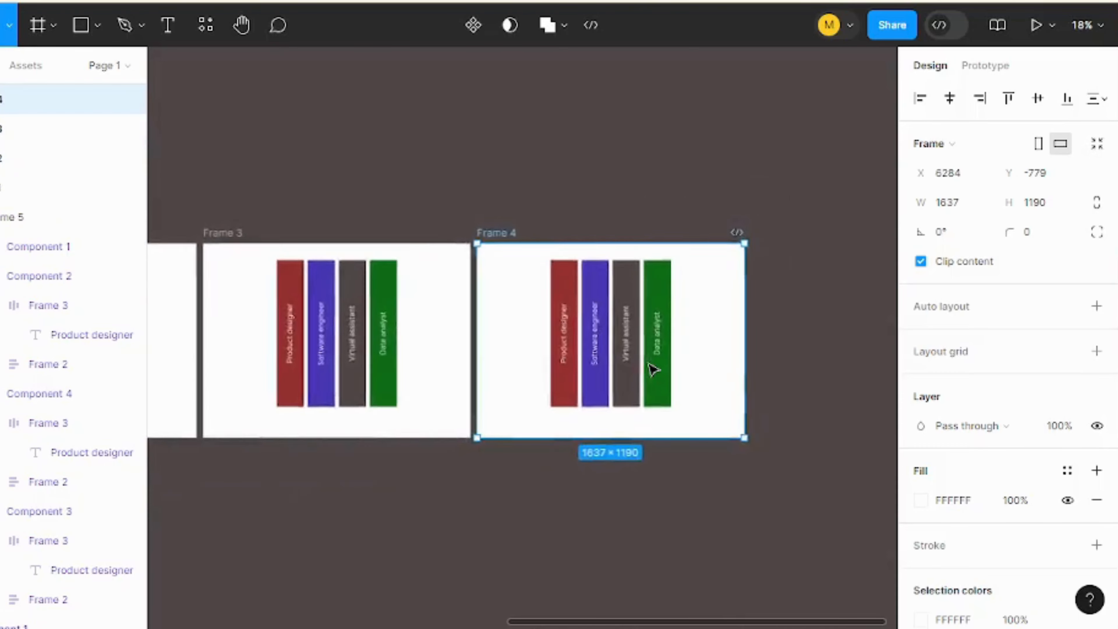
scroll(653, 370, "down", 5)
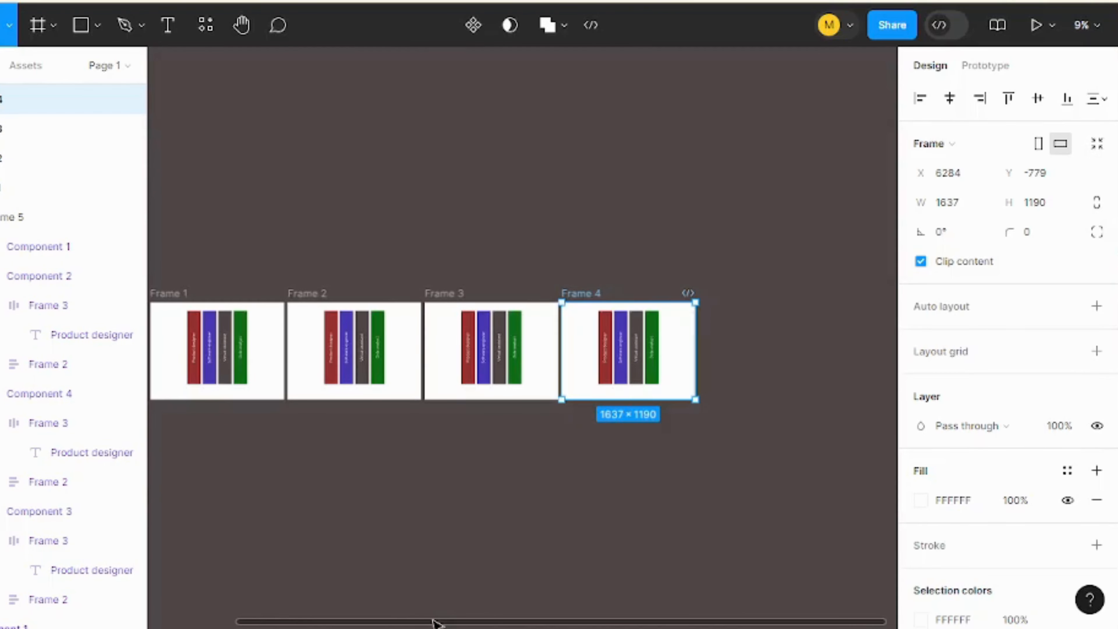
scroll(433, 621, "left", 3)
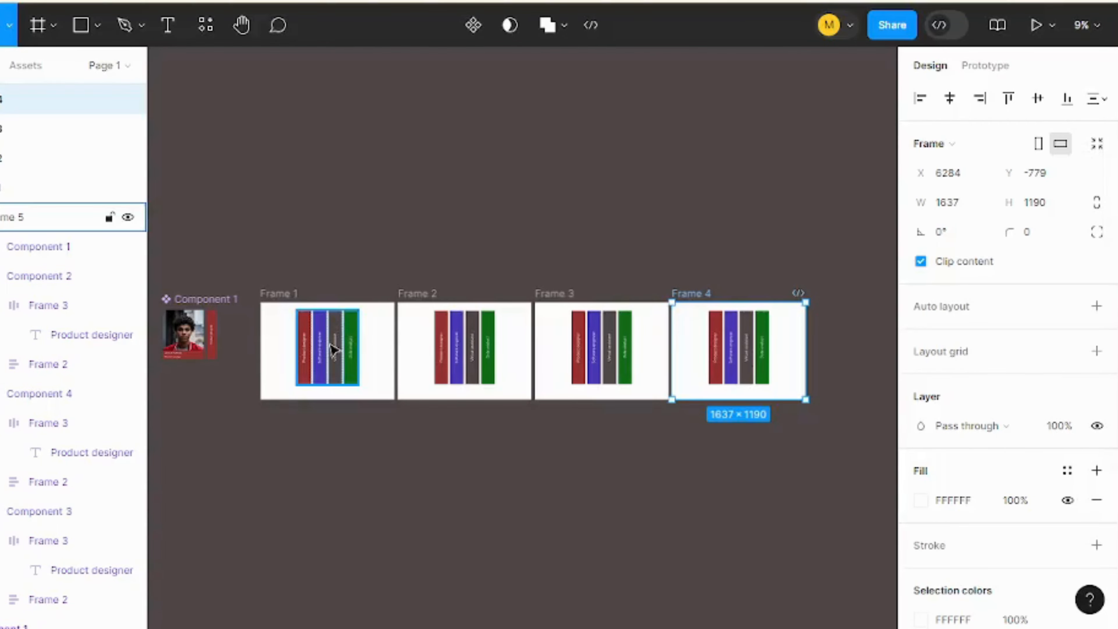
scroll(333, 349, "up", 2)
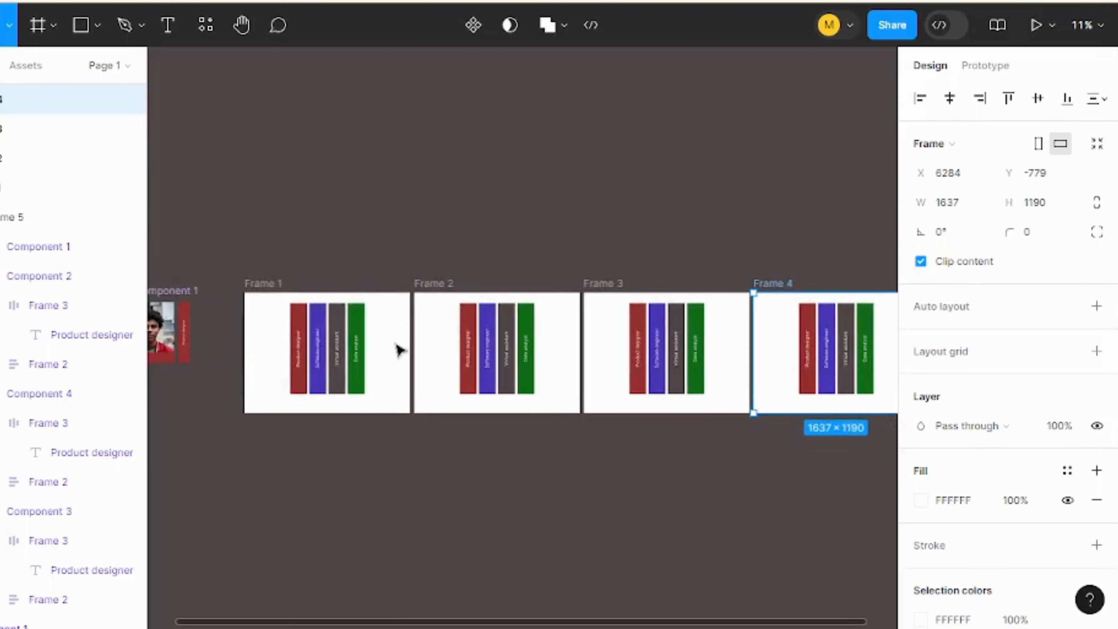
key("Escape")
Switch the Product designer strip in Frame 1 to the Open variant.
scroll(399, 349, "up", 2)
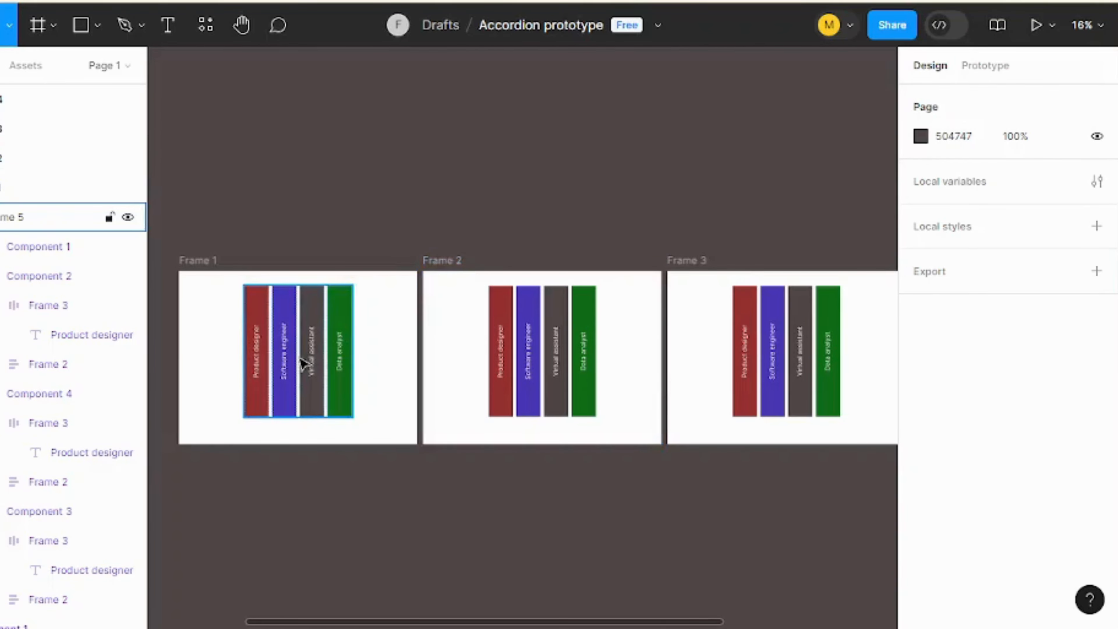
scroll(303, 360, "up", 3)
scroll(303, 363, "down", 3)
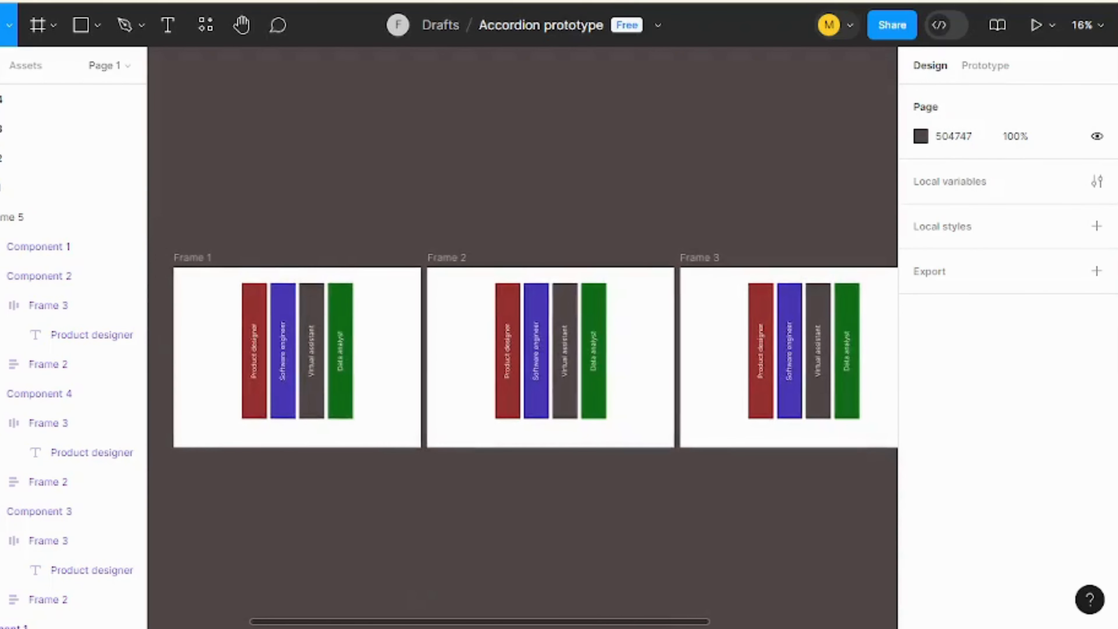
scroll(338, 623, "left", 3)
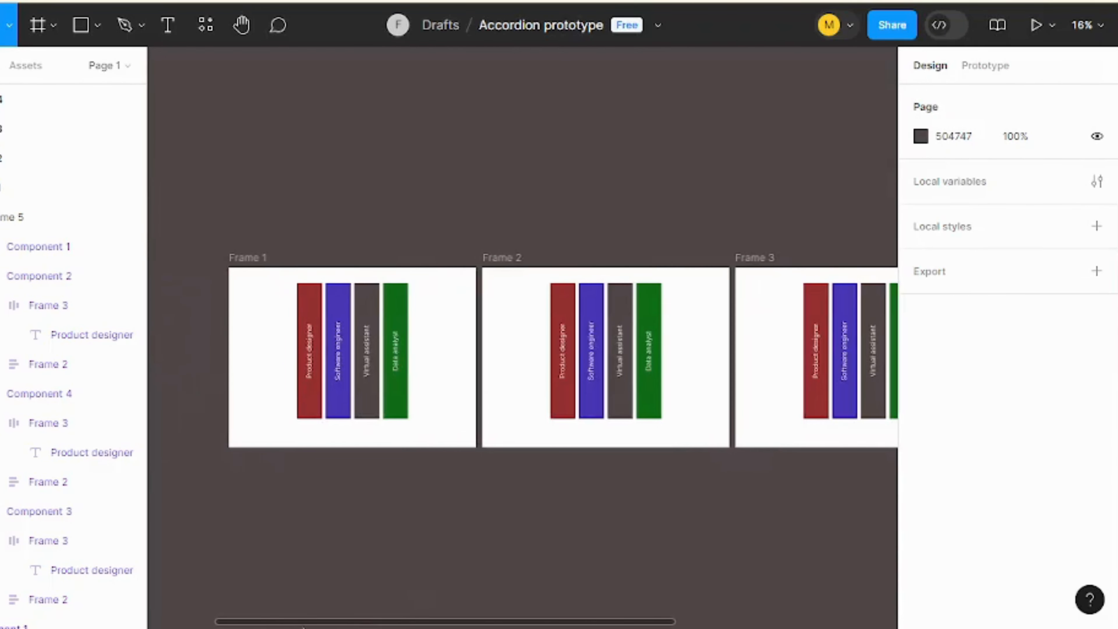
double_click(314, 393)
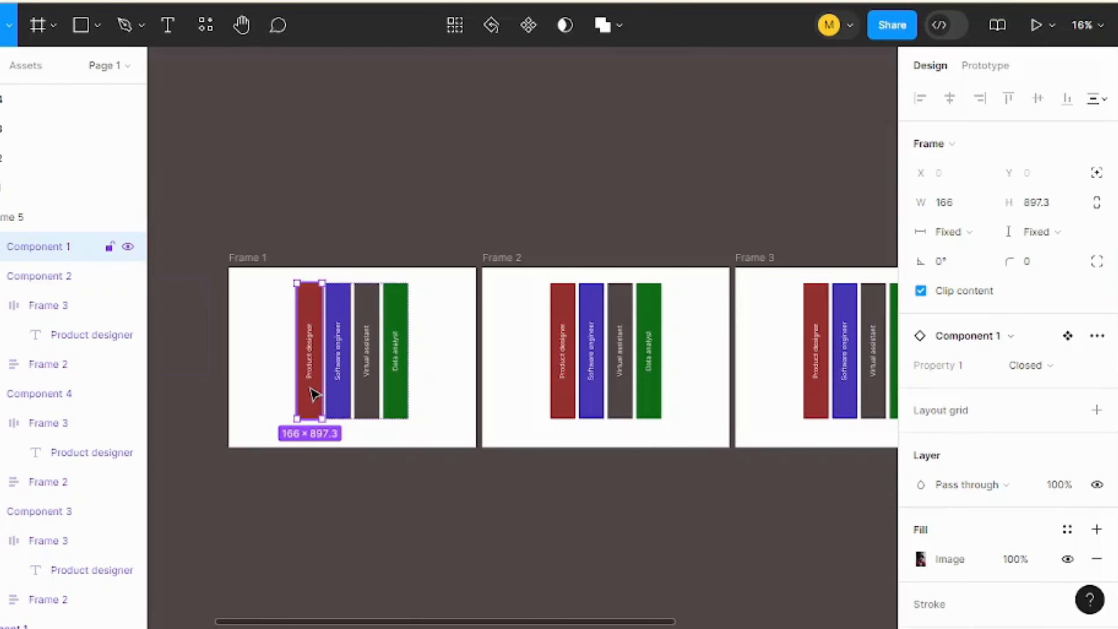
left_click(1058, 378)
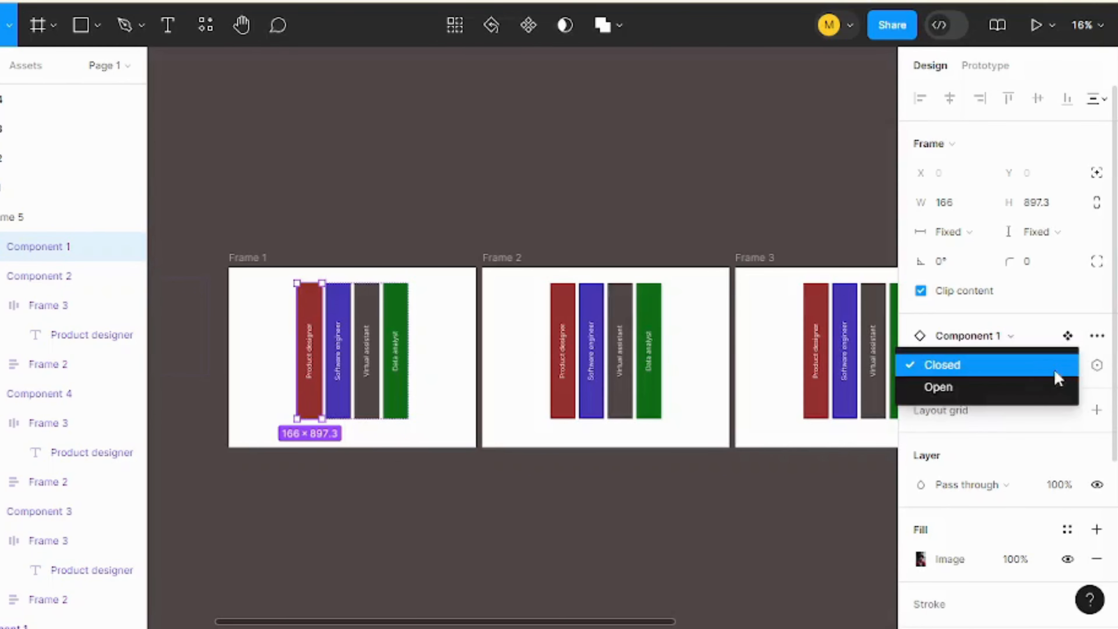
left_click(982, 387)
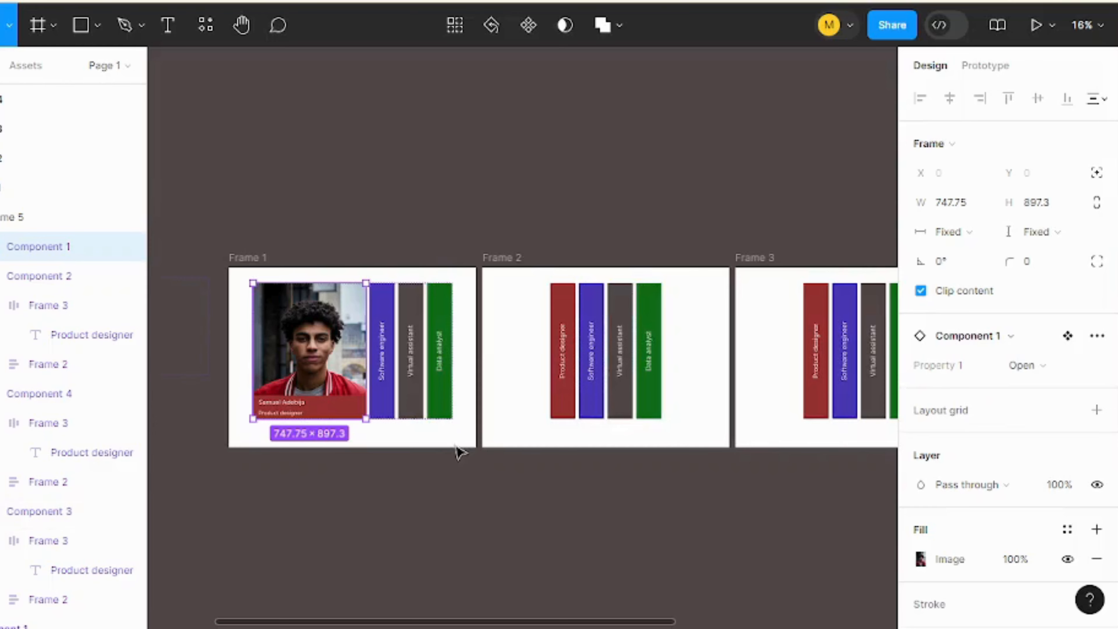
Switch the Software engineer strip in Frame 2 to the Open variant.
left_click(500, 260)
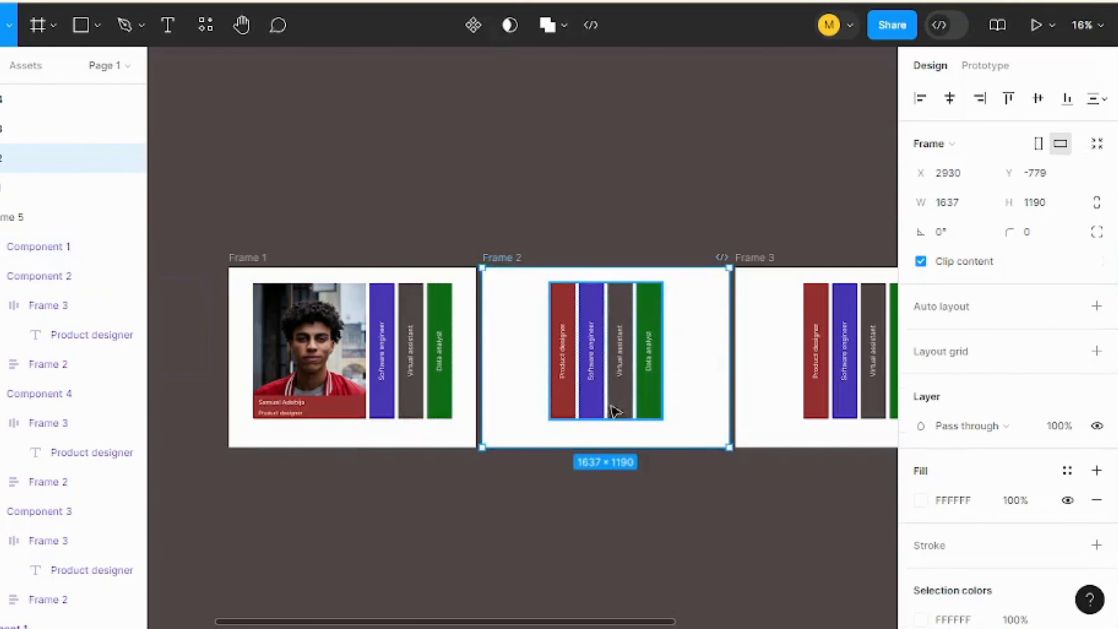
left_click(594, 414)
left_click(594, 414)
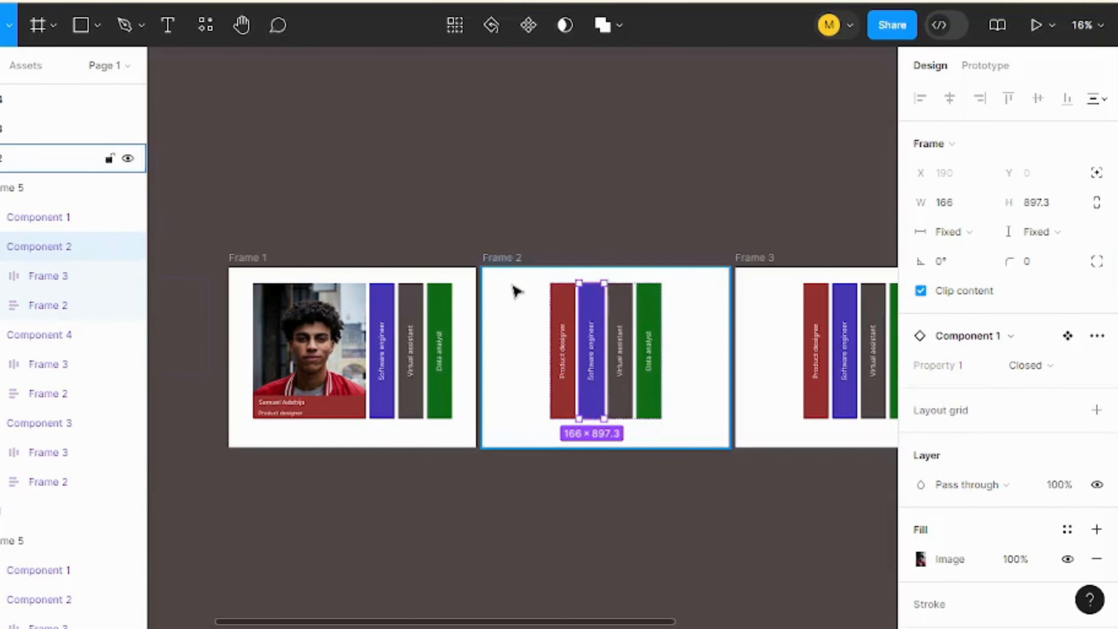
left_click(1030, 373)
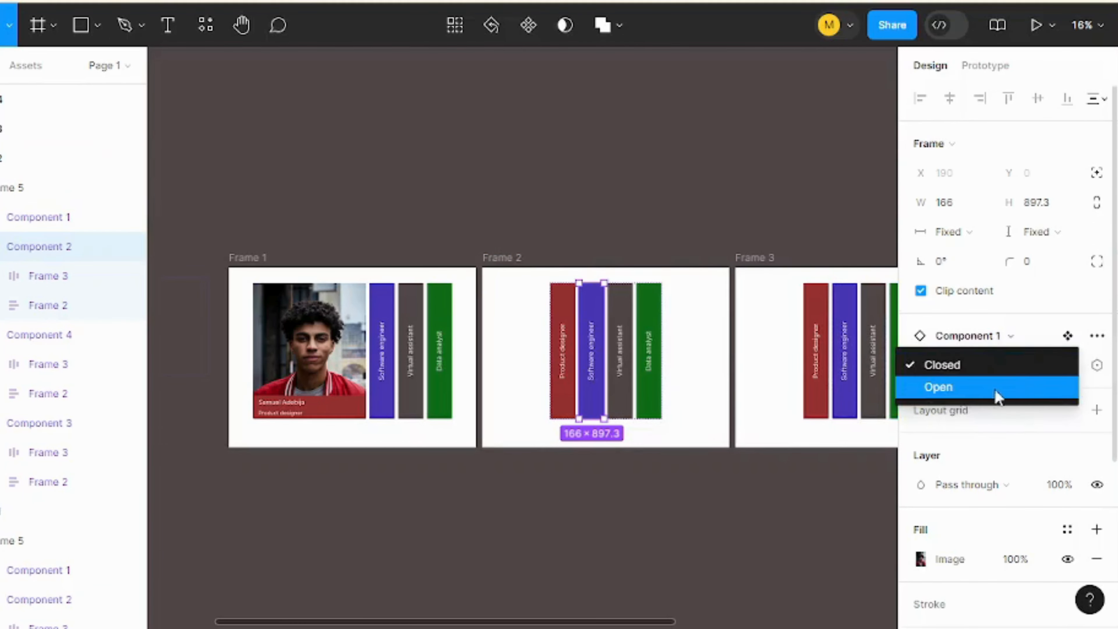
left_click(993, 390)
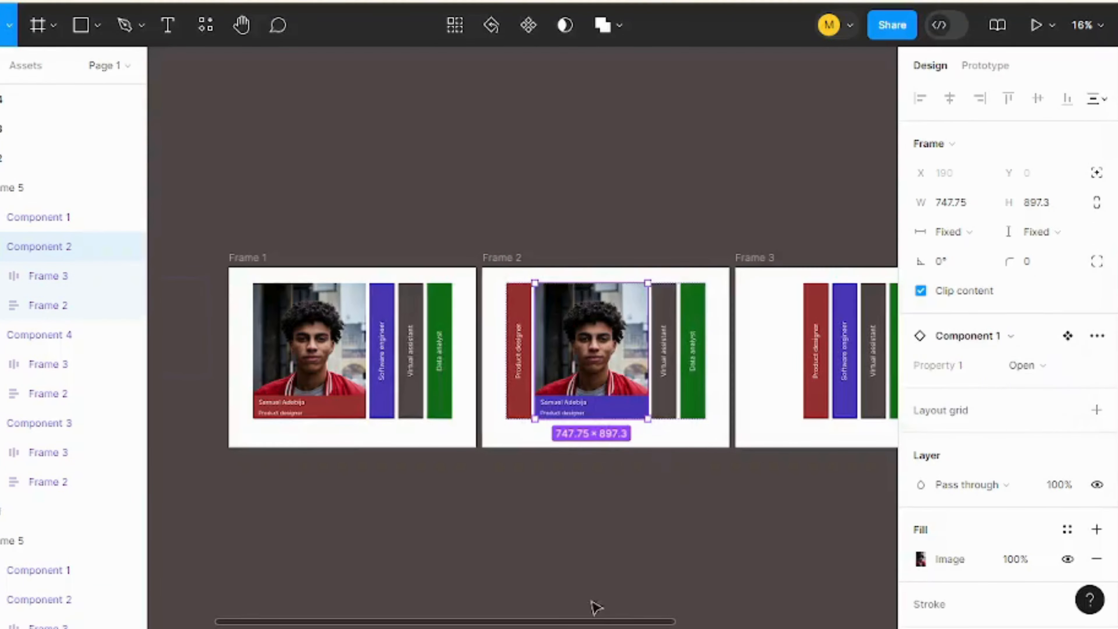
Switch the Virtual assistant strip in Frame 3 to the Open variant.
left_click_drag(569, 616, 614, 619)
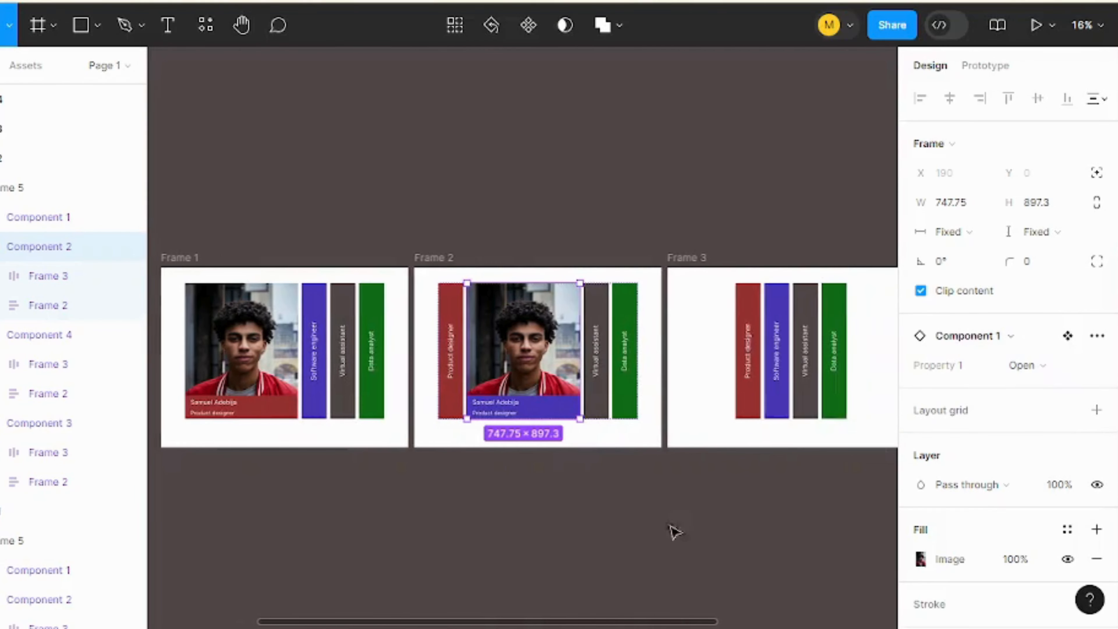
left_click(699, 275)
left_click(802, 396)
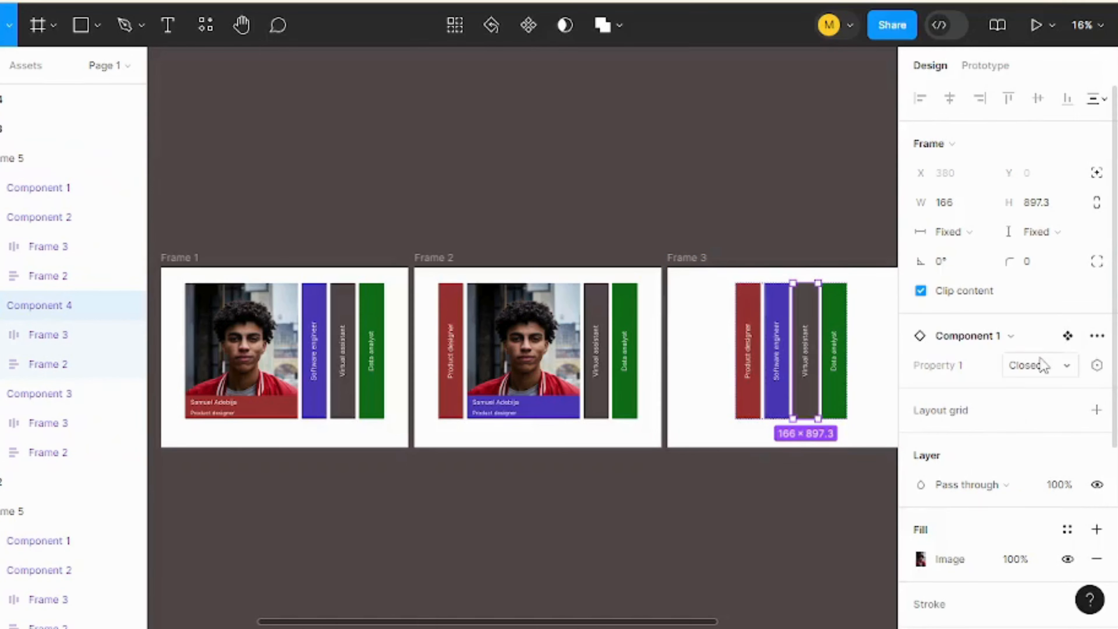
left_click(1024, 366)
left_click(979, 392)
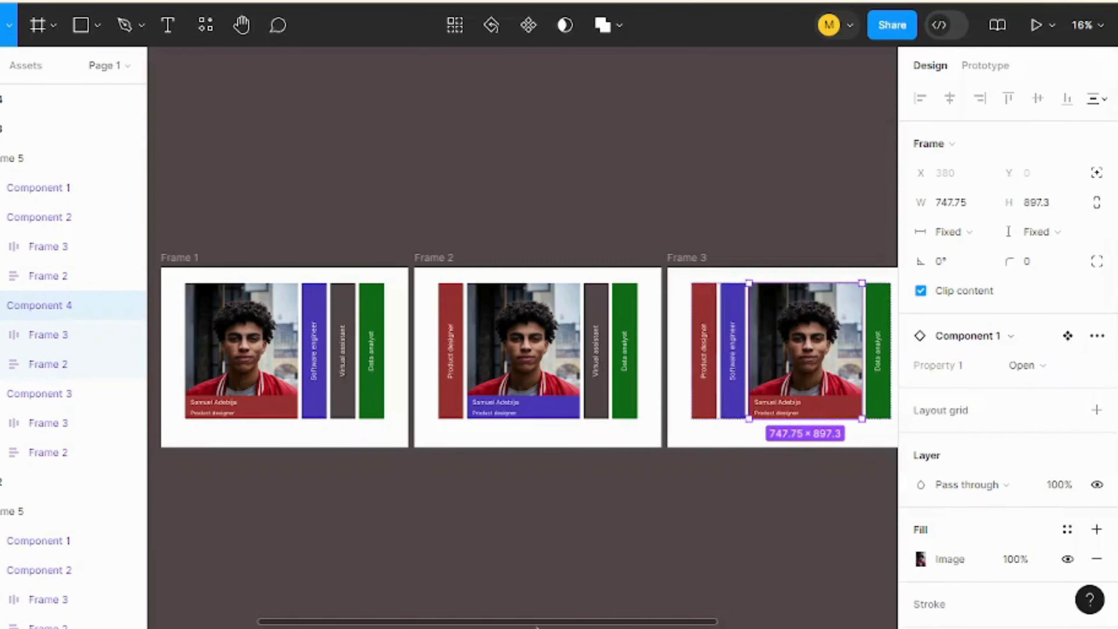
Switch the Data analyst strip in Frame 4 to the Open variant.
left_click_drag(476, 625, 648, 625)
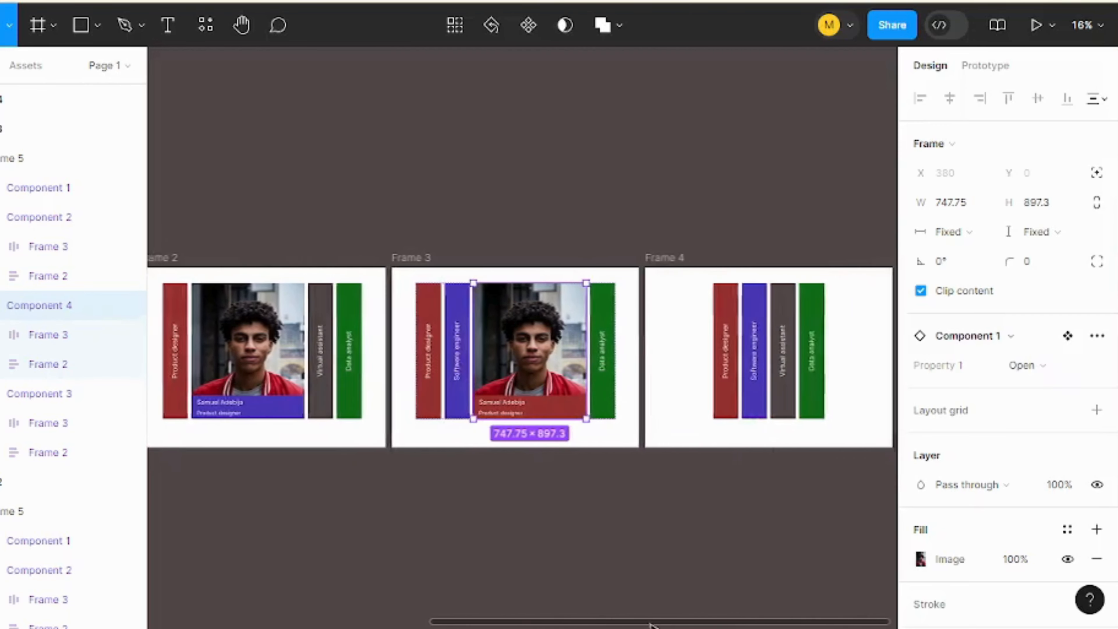
left_click(667, 280)
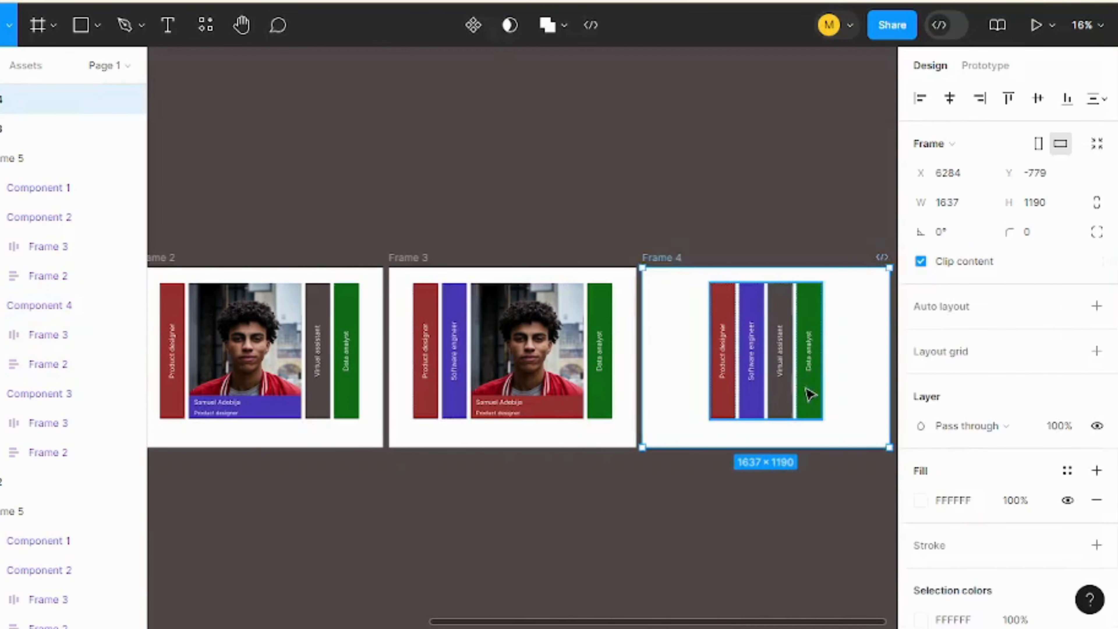
double_click(815, 401)
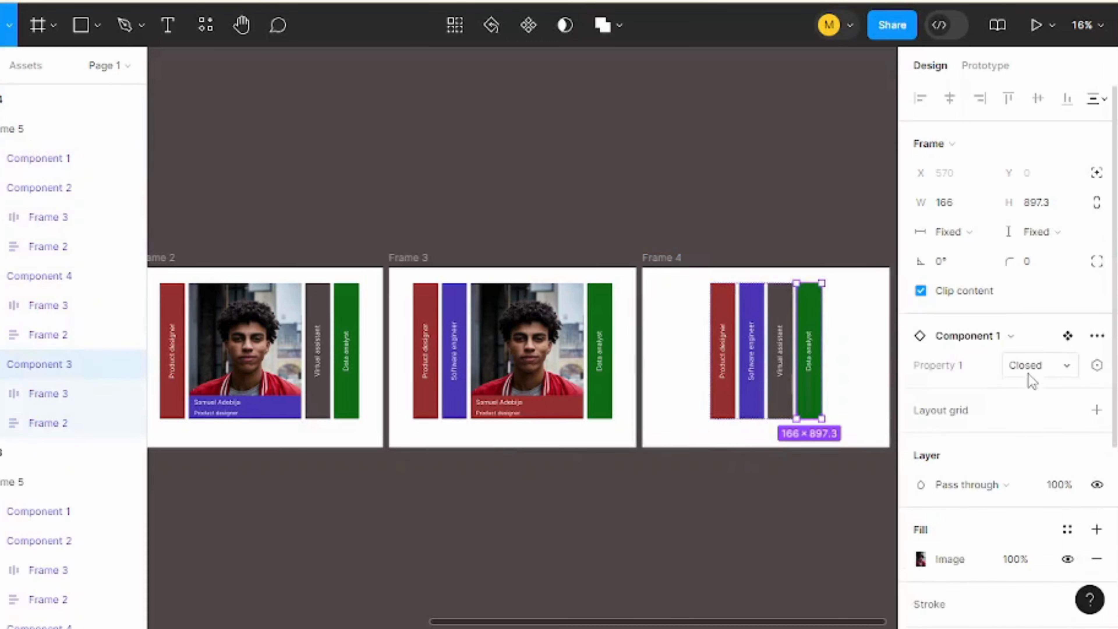
left_click(1044, 368)
left_click(988, 388)
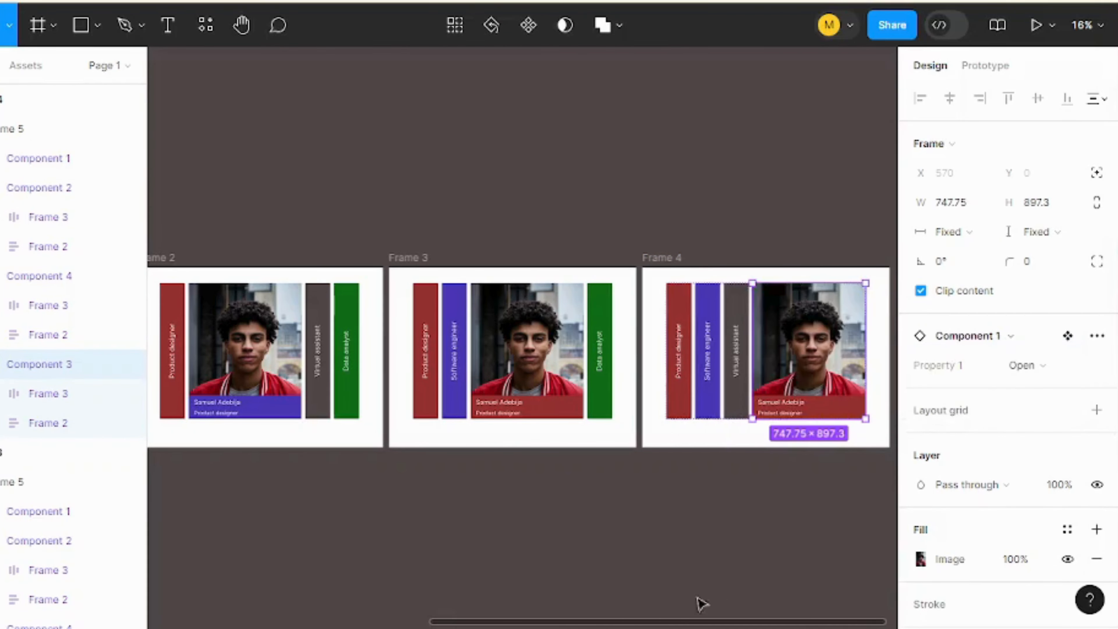
Replace the image fill of the open card in Frame 2 with the file download (6).
left_click_drag(651, 621, 427, 620)
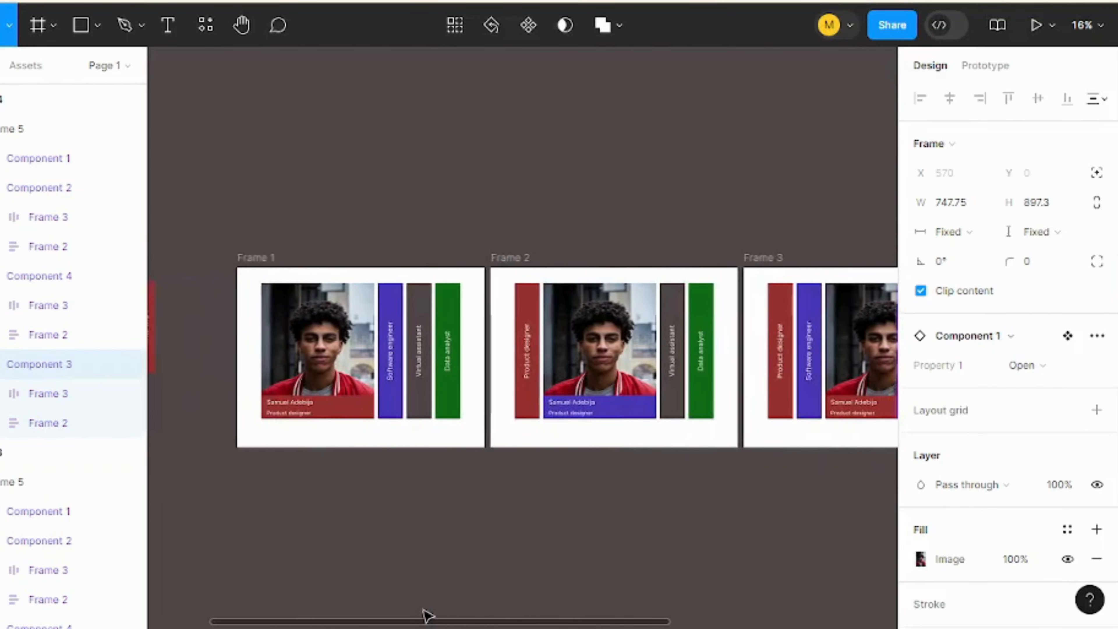
scroll(358, 383, "up", 2)
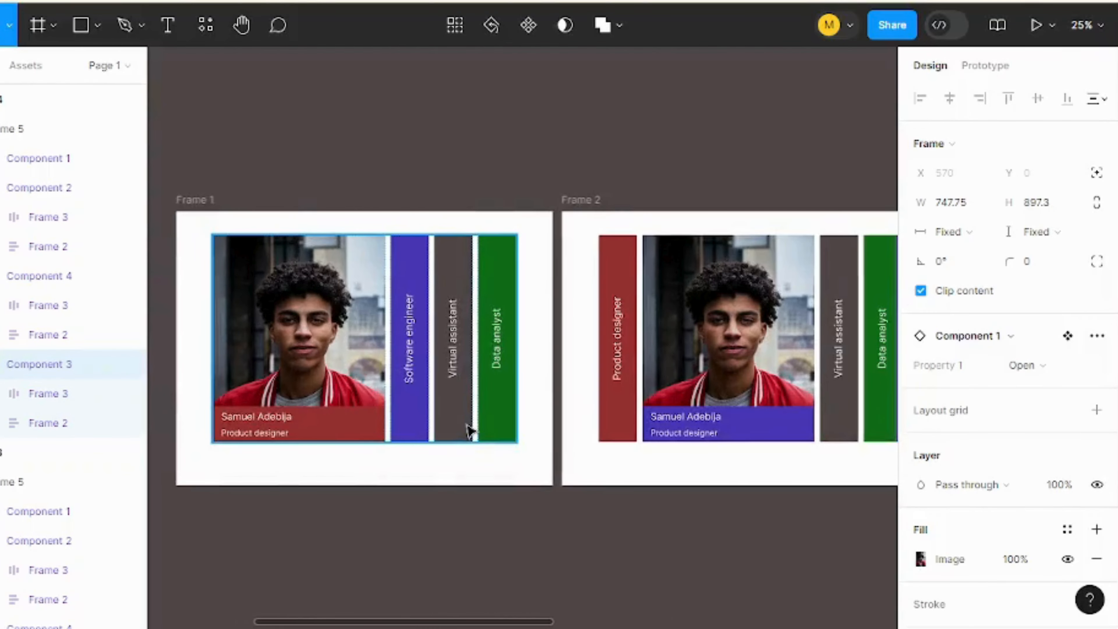
scroll(470, 430, "up", 2)
scroll(470, 429, "down", 1)
scroll(470, 429, "down", 1)
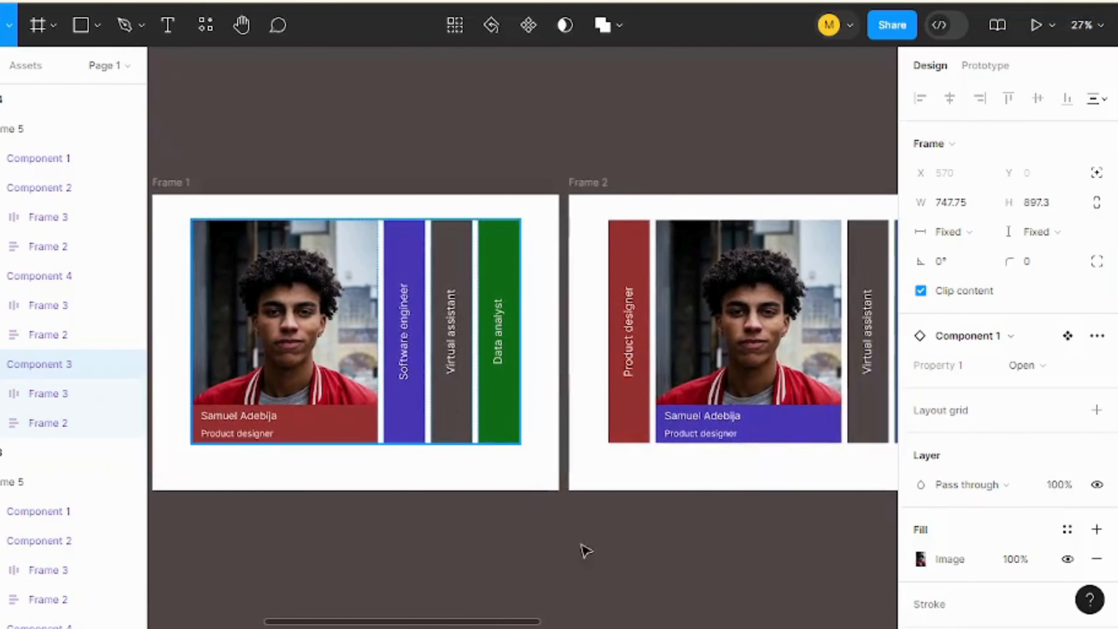
left_click_drag(464, 620, 546, 602)
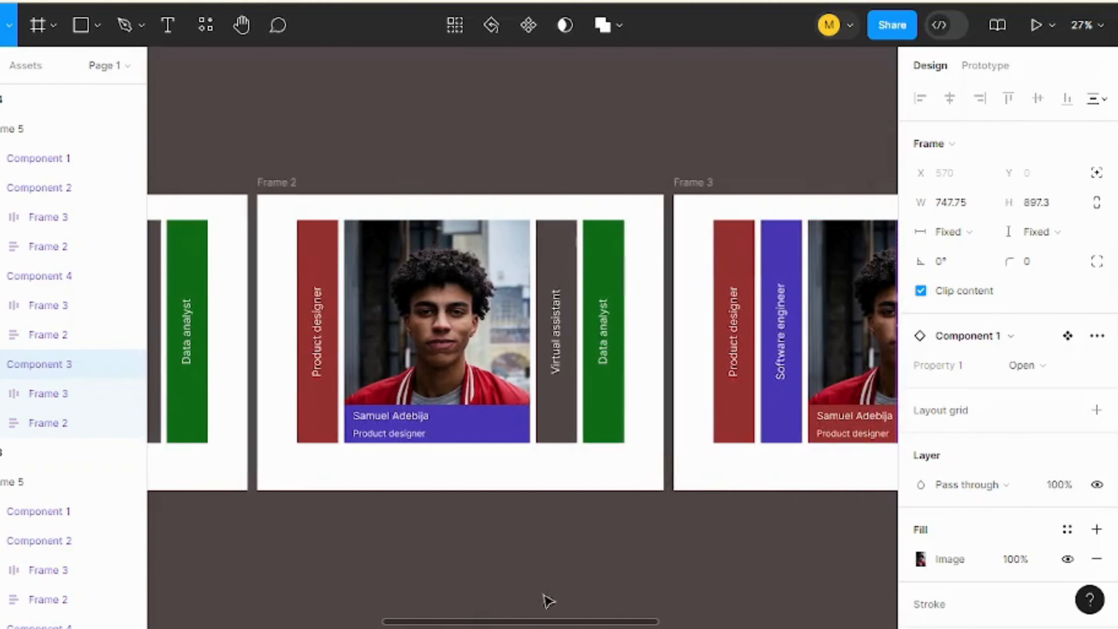
left_click(466, 294)
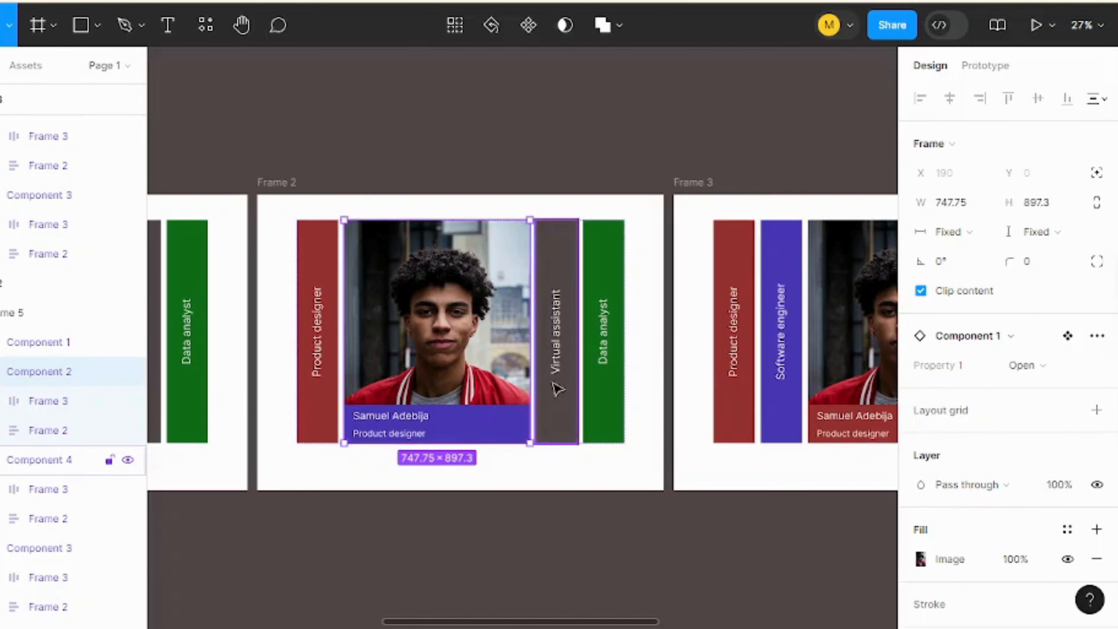
left_click(923, 563)
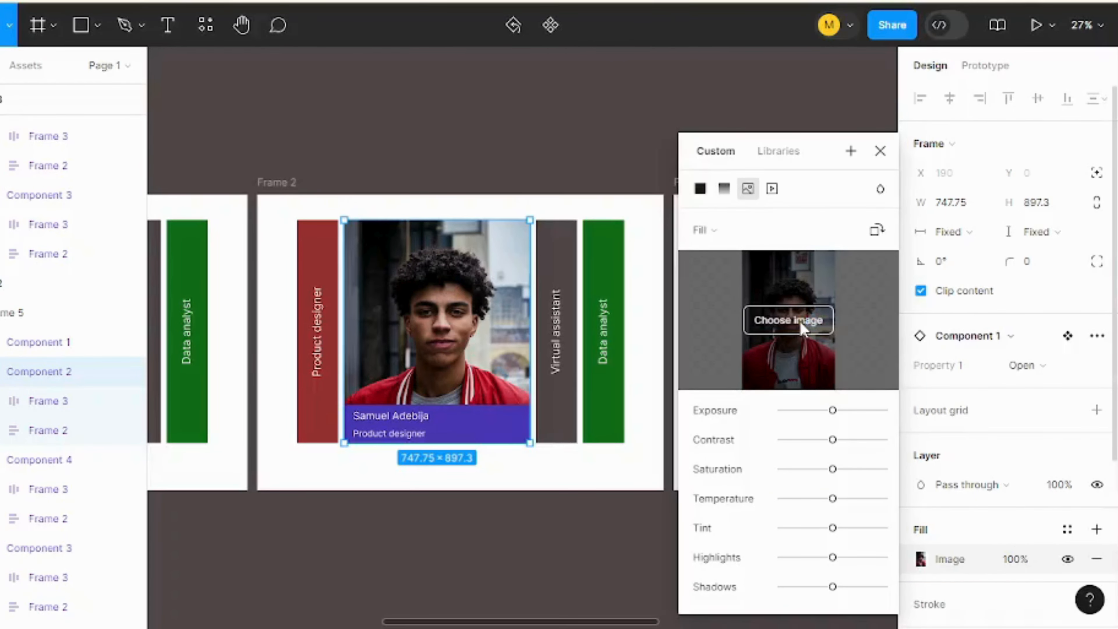
left_click(799, 320)
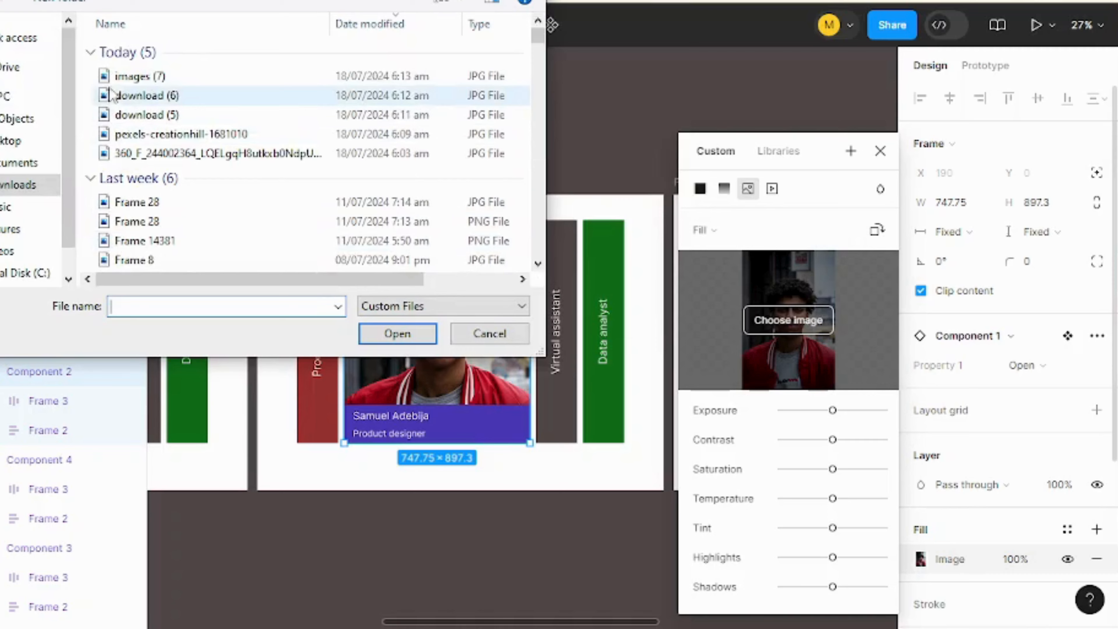
left_click(150, 104)
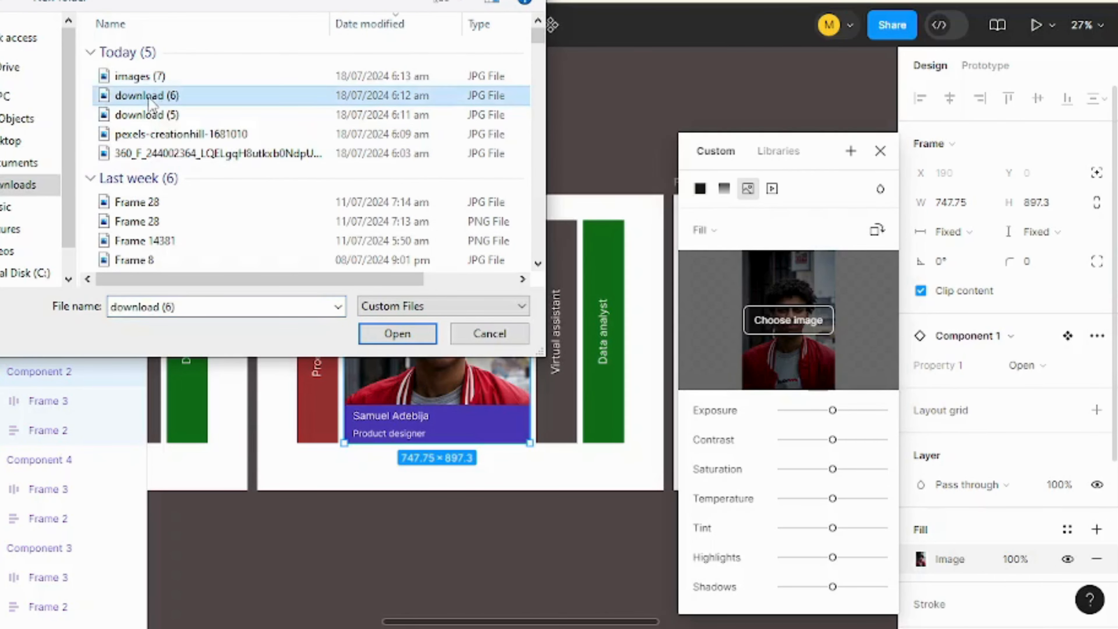
left_click(396, 334)
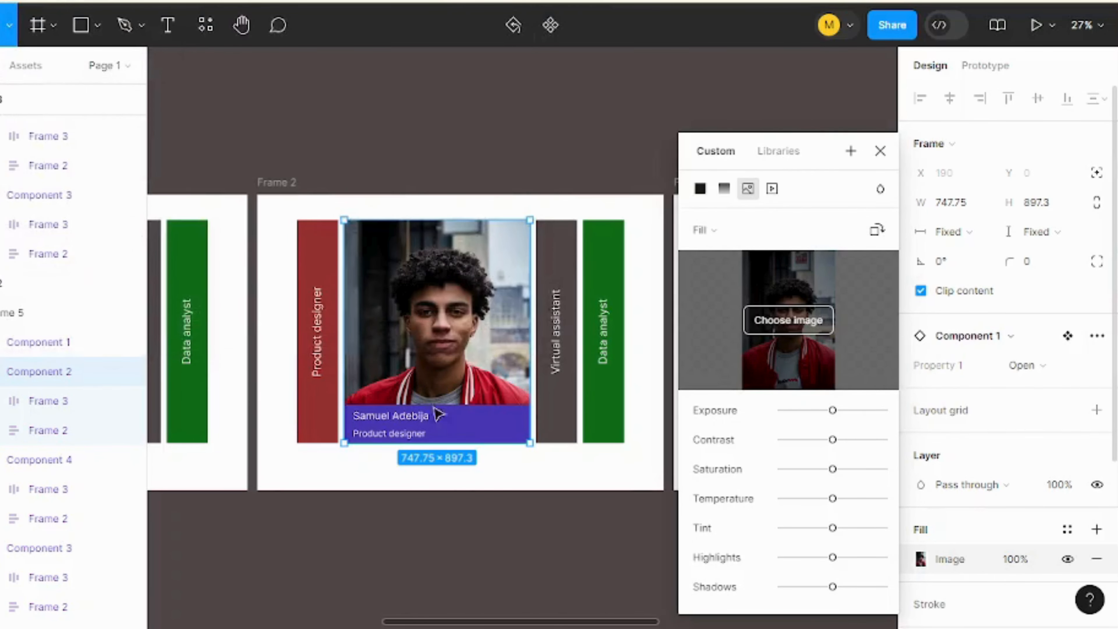
Replace the image fill of the open card in Frame 3 with the file images (7).
scroll(509, 564, "down", 3)
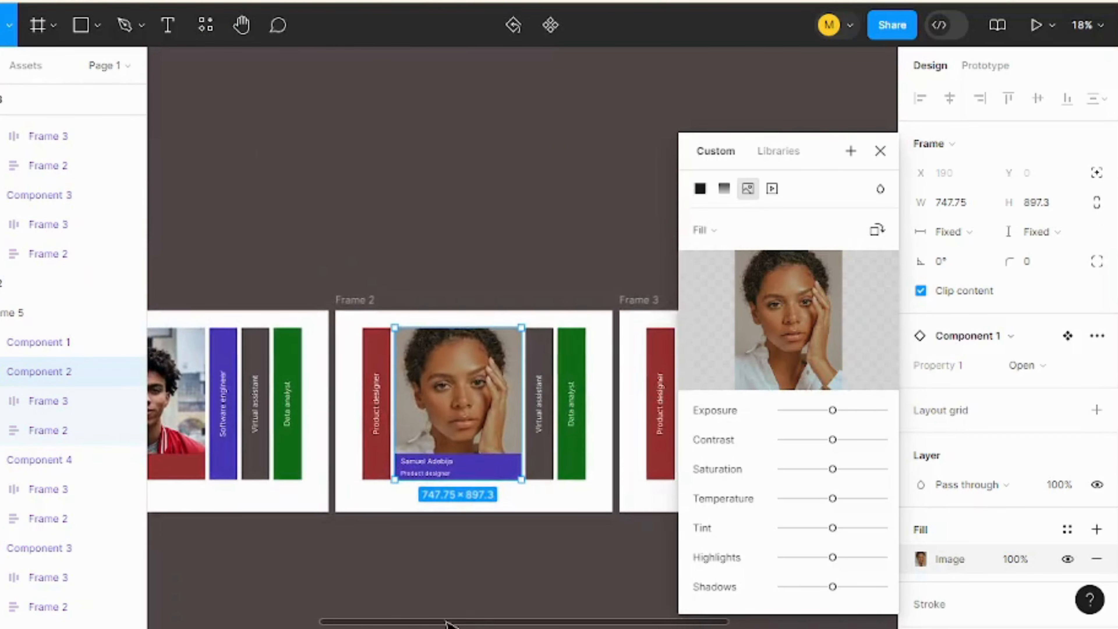
left_click_drag(445, 623, 592, 622)
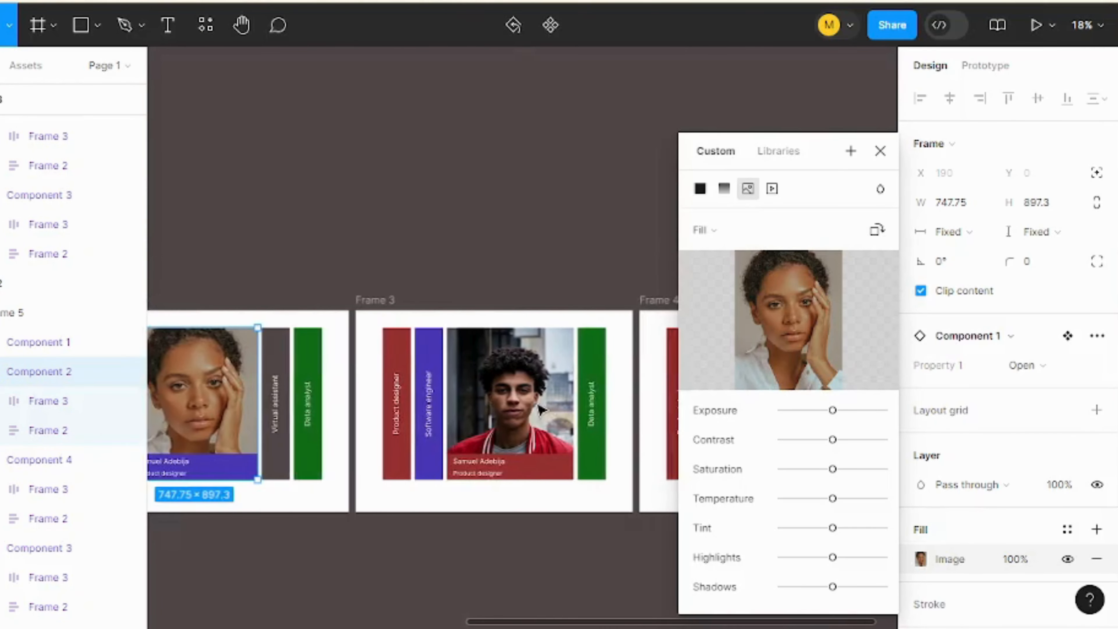
left_click(540, 410)
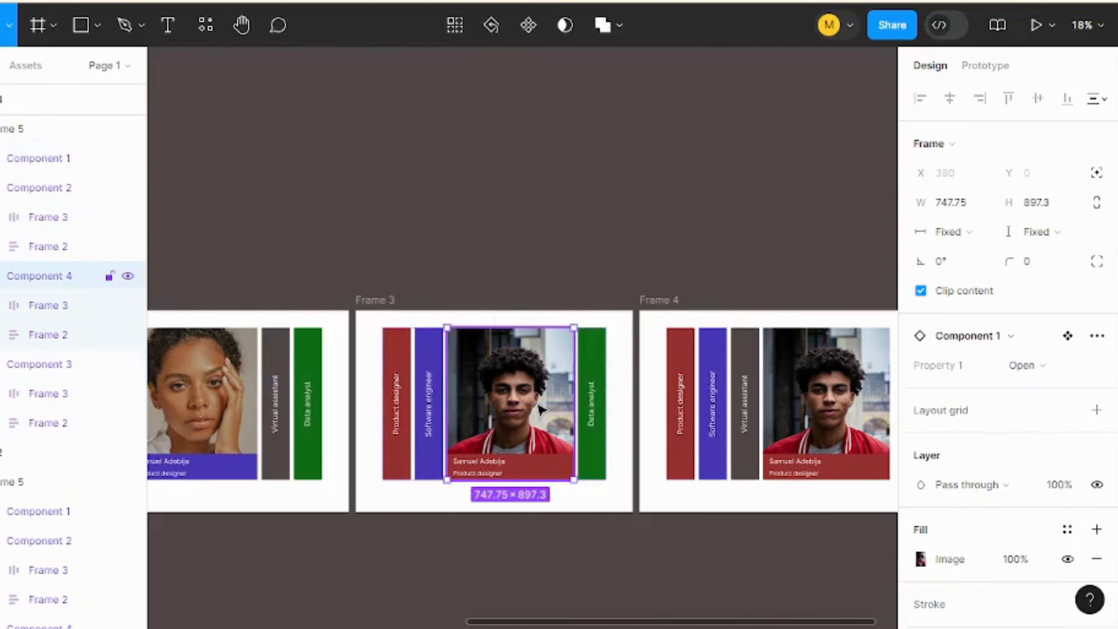
left_click(920, 560)
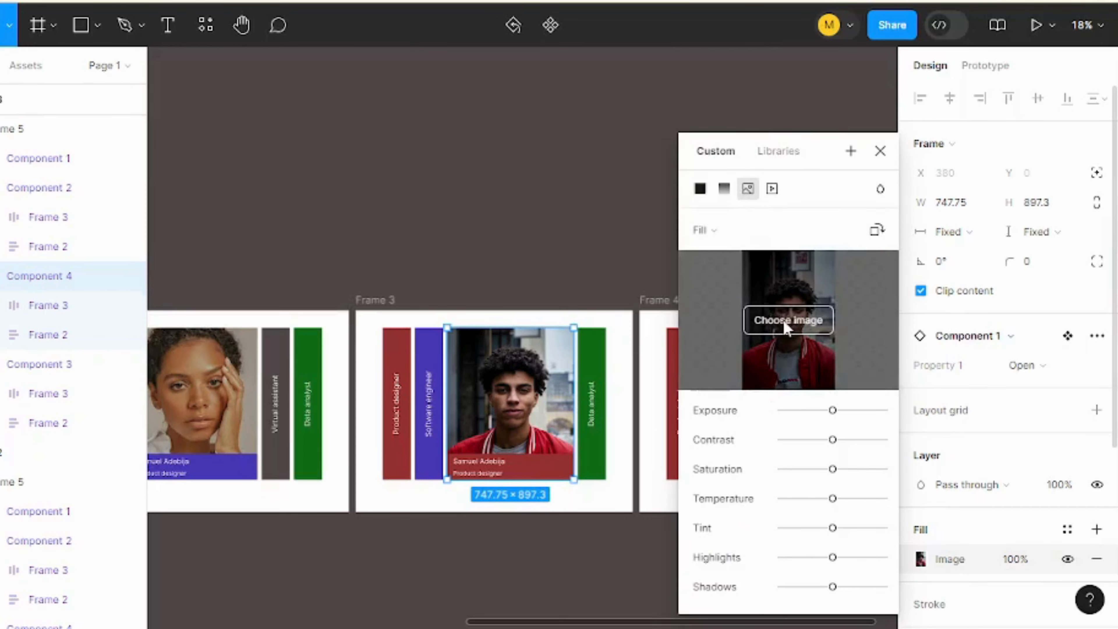
left_click(782, 317)
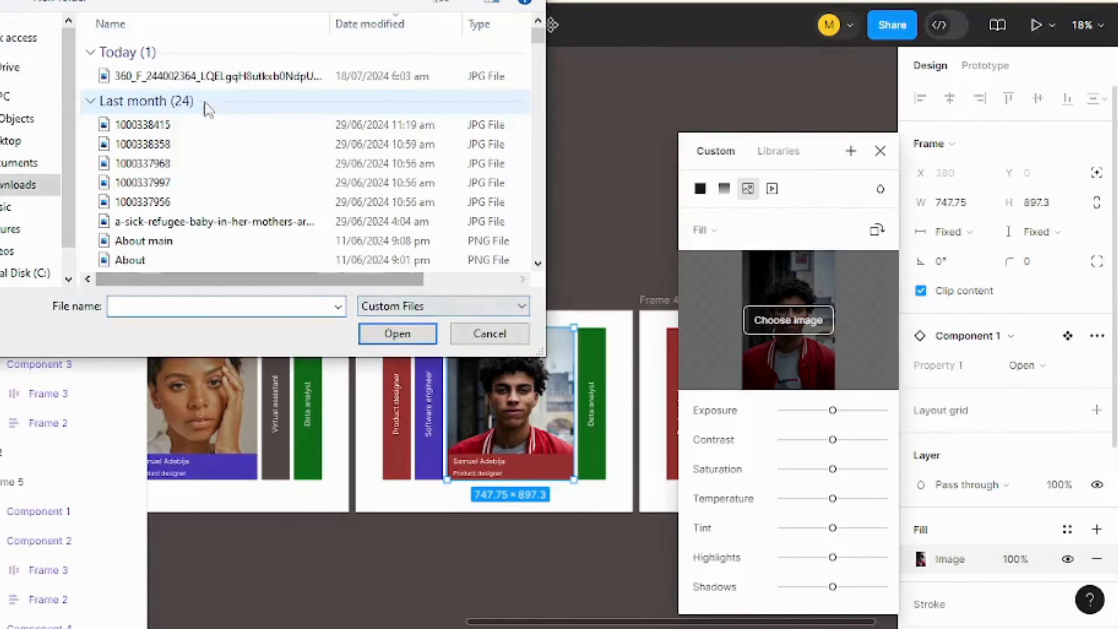
left_click(160, 83)
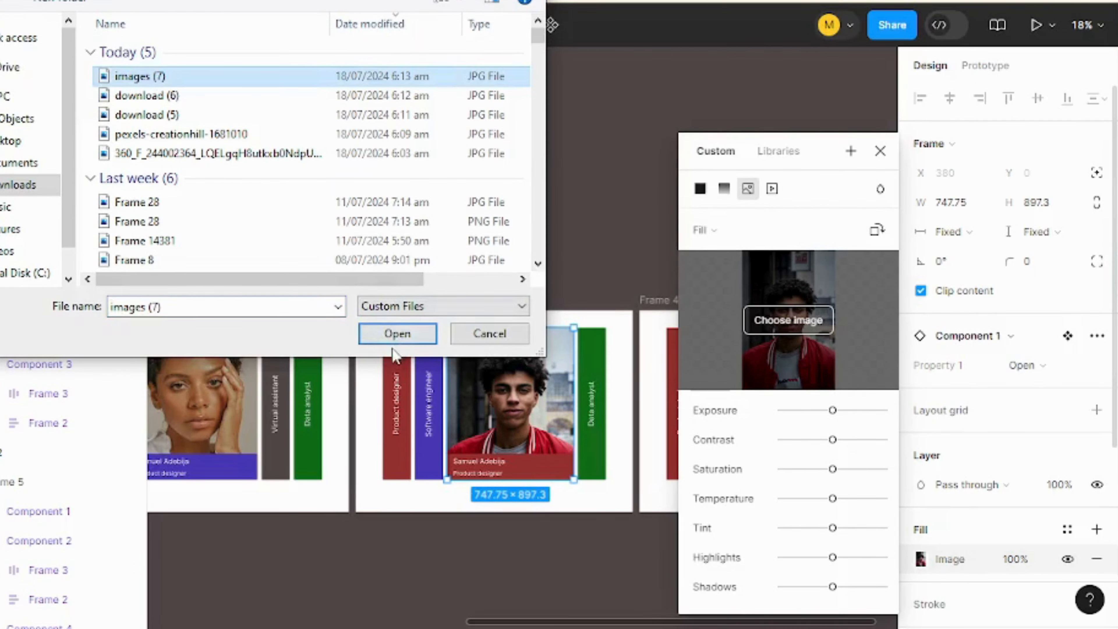
left_click(387, 336)
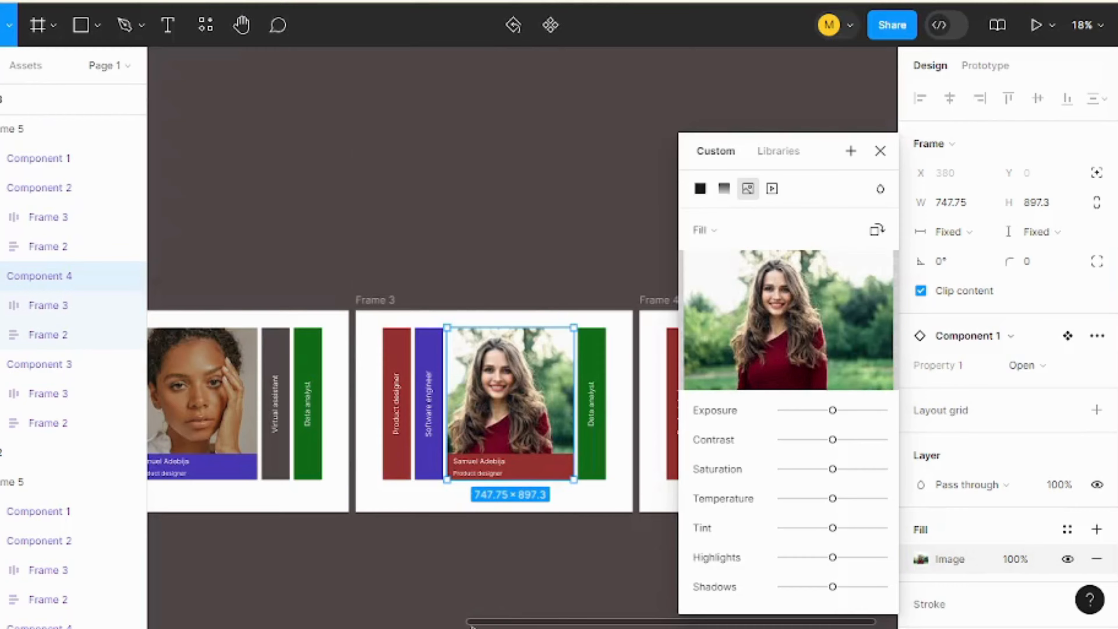
Replace the image fill of the open card in Frame 4 with the photo of the bearded man in blue and purple light.
left_click_drag(470, 624, 394, 598)
scroll(394, 599, "right", 7)
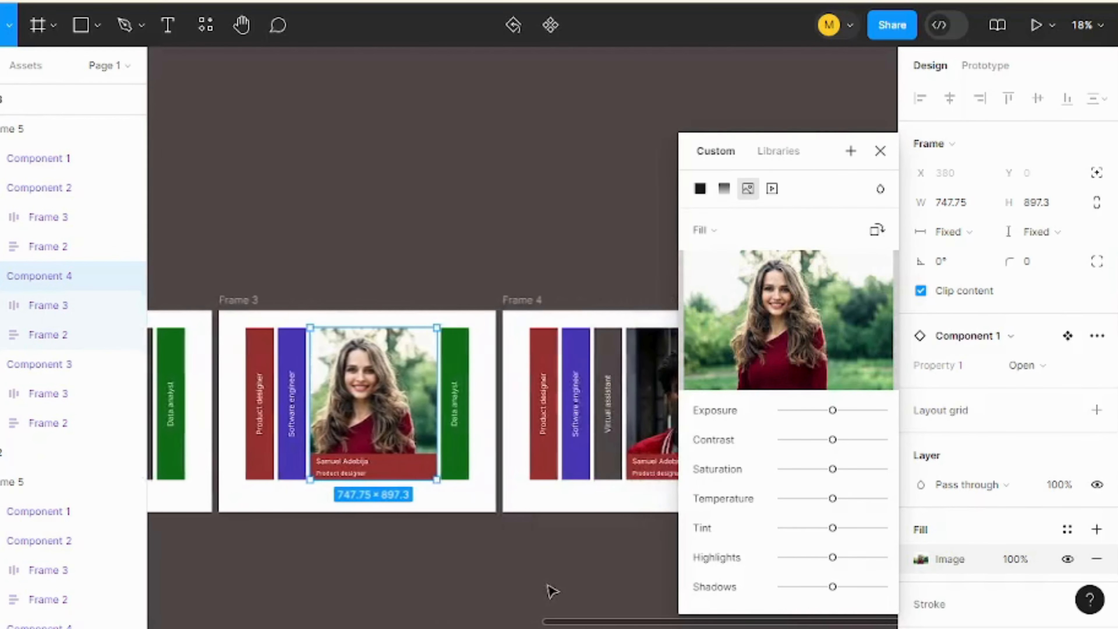
scroll(568, 588, "right", 3)
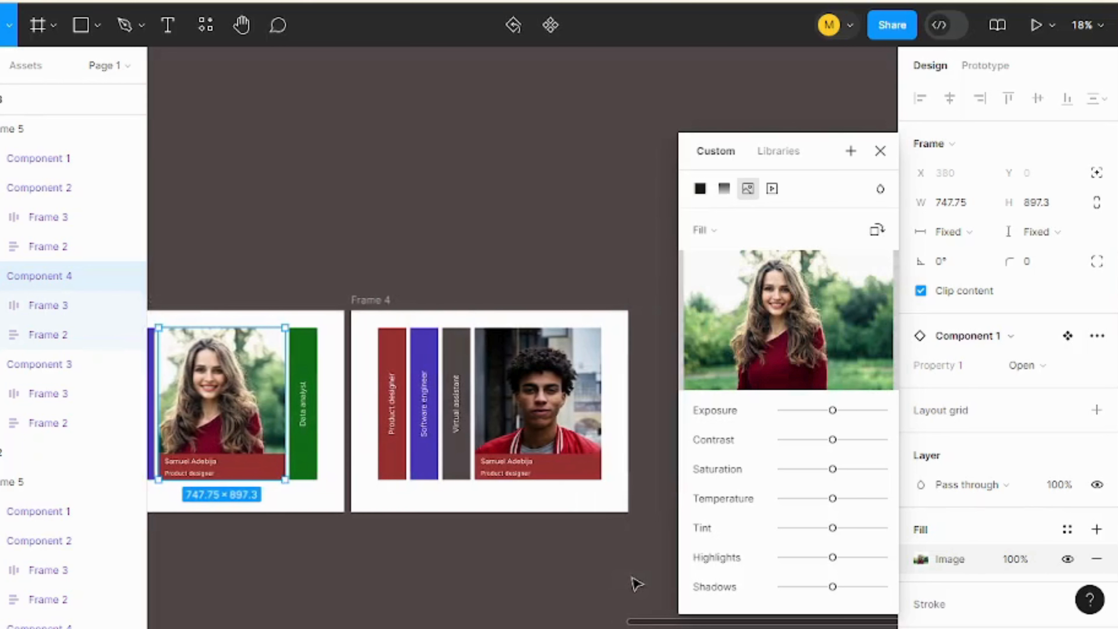
left_click(519, 423)
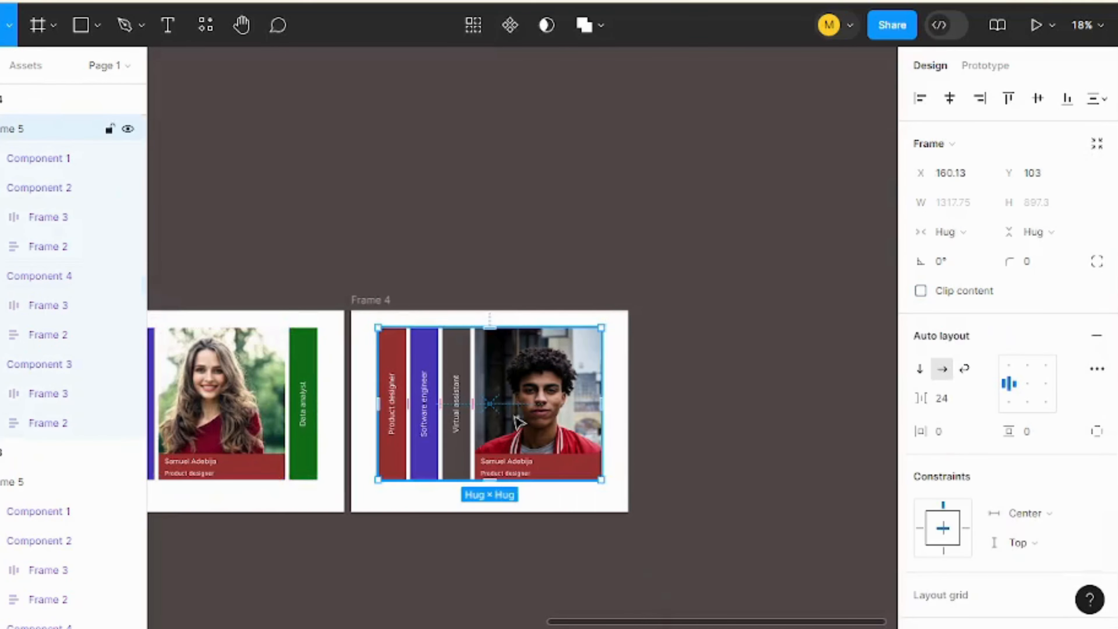
left_click(519, 423)
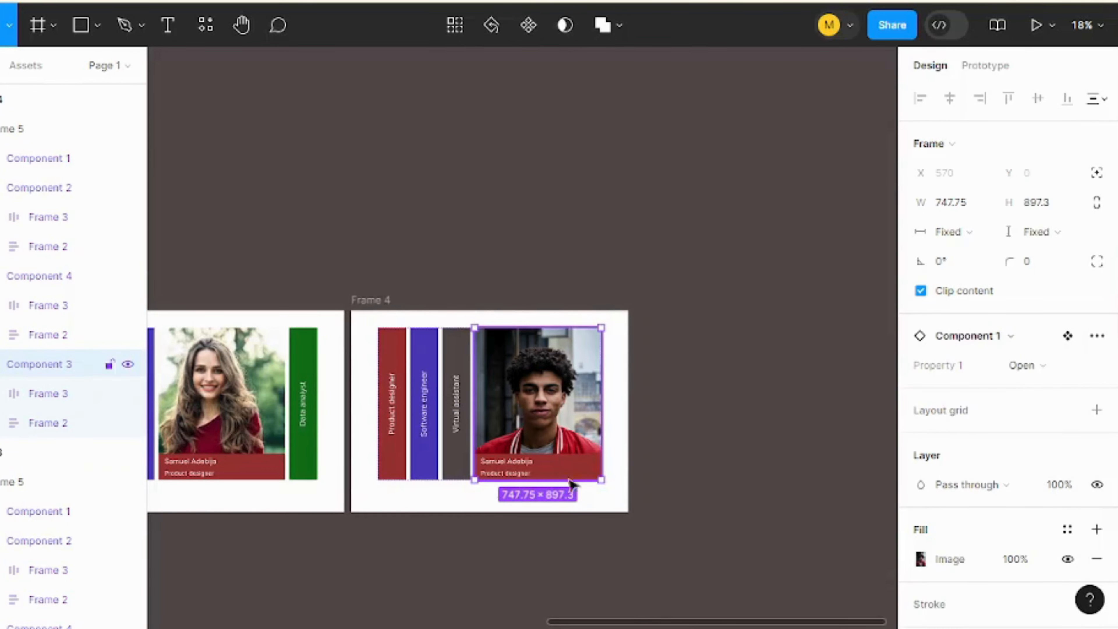
left_click(917, 562)
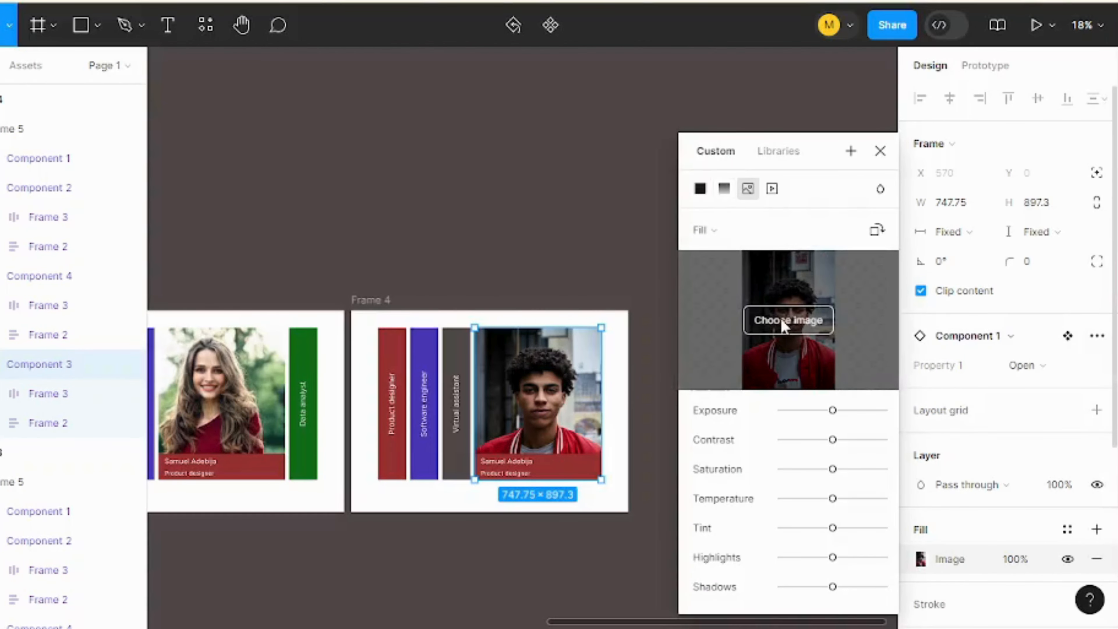
left_click(798, 359)
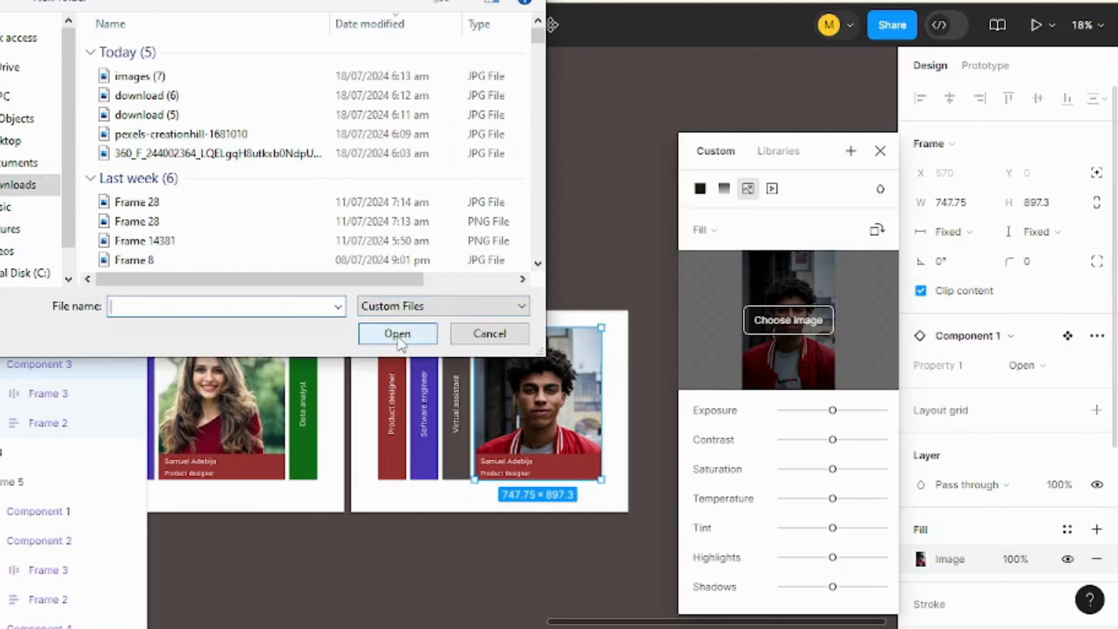
left_click(184, 152)
left_click(378, 334)
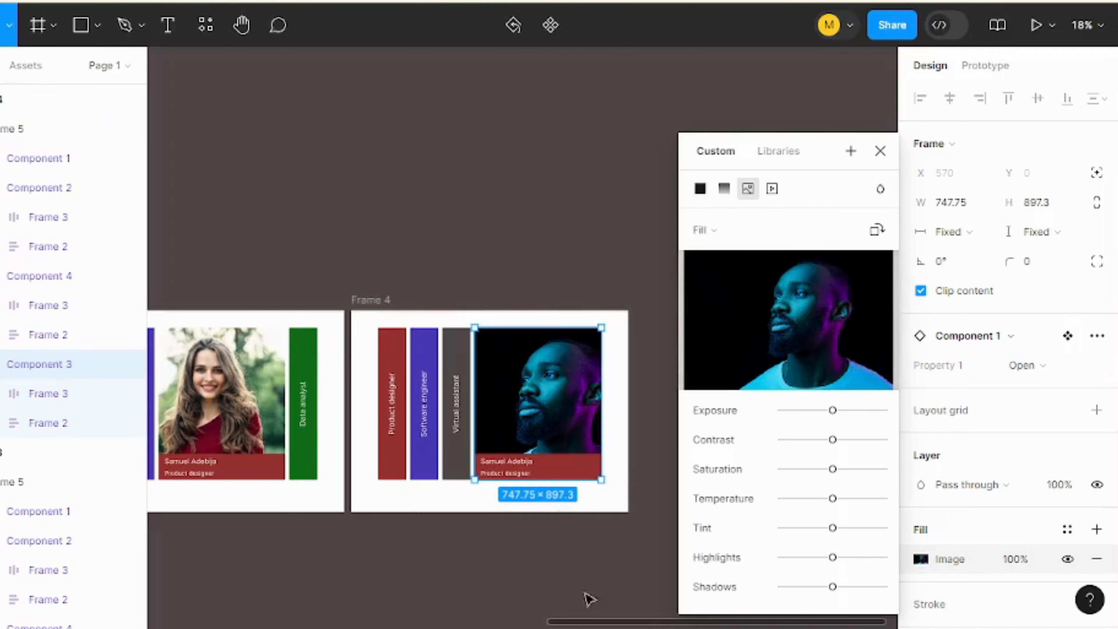
Recolor the caption bar of Frame 3's open card with the dark grey sampled from the Virtual assistant strip in Frame 4.
left_click_drag(556, 623, 516, 623)
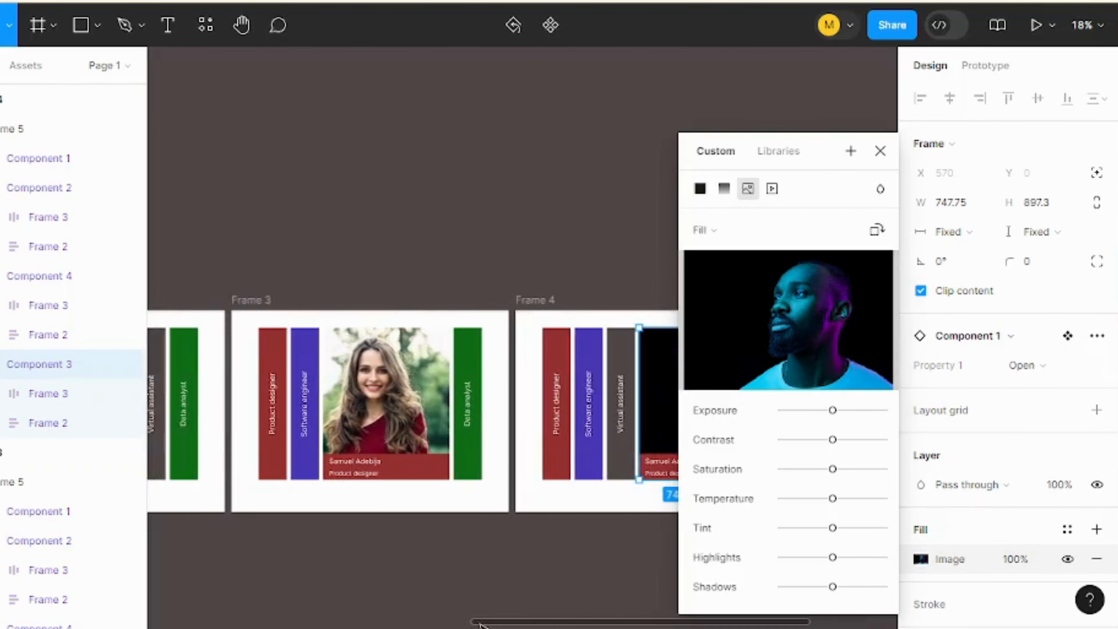
left_click(419, 482)
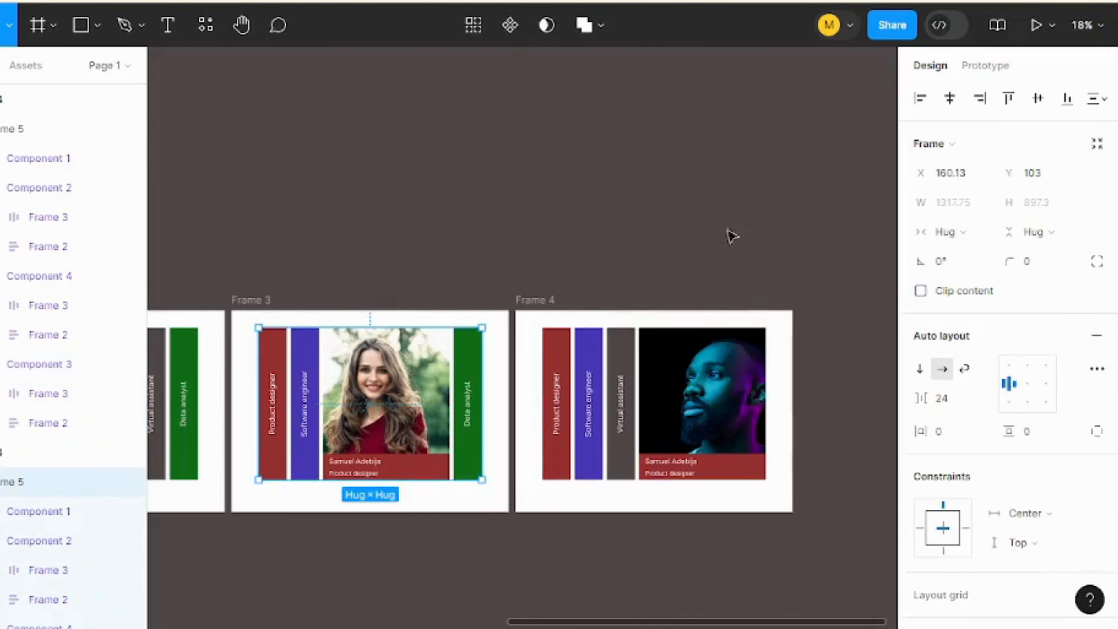
left_click(412, 471)
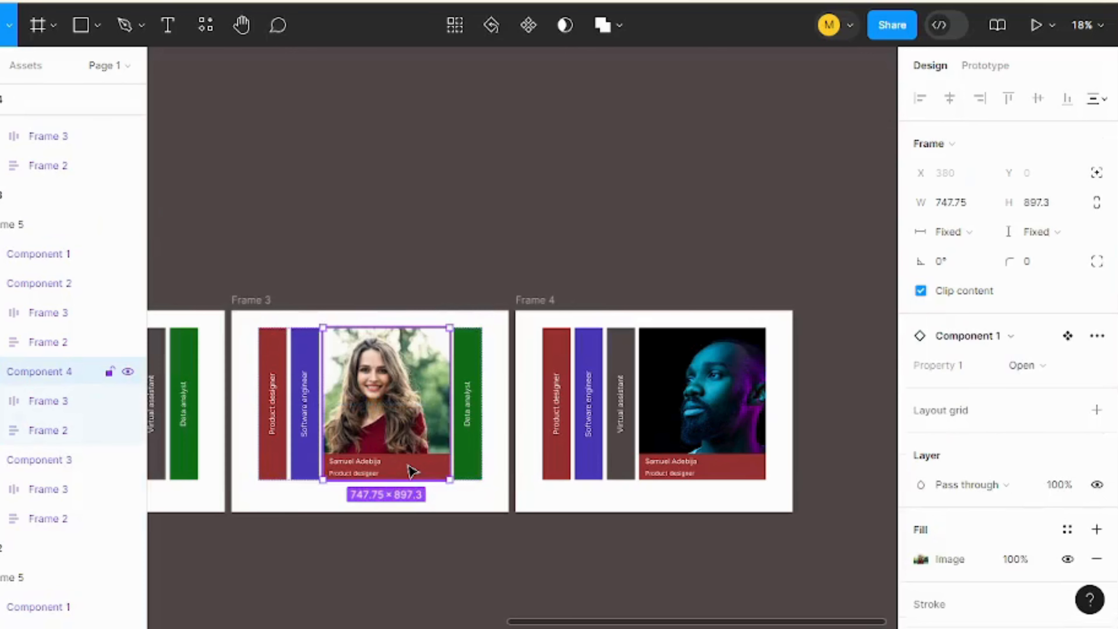
double_click(412, 471)
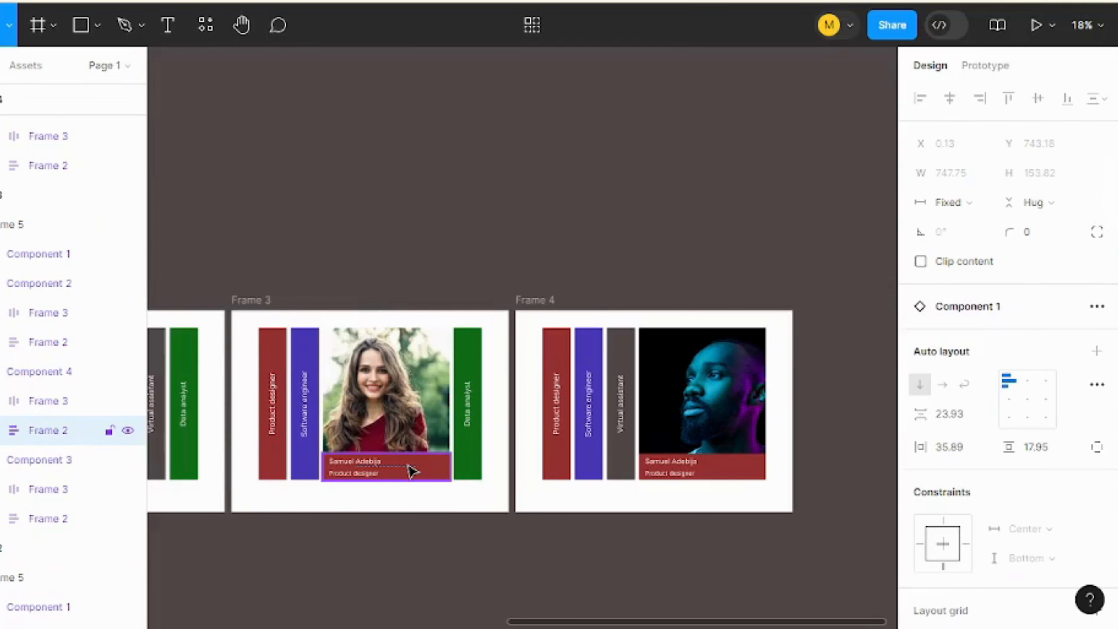
key("i")
left_click(624, 456)
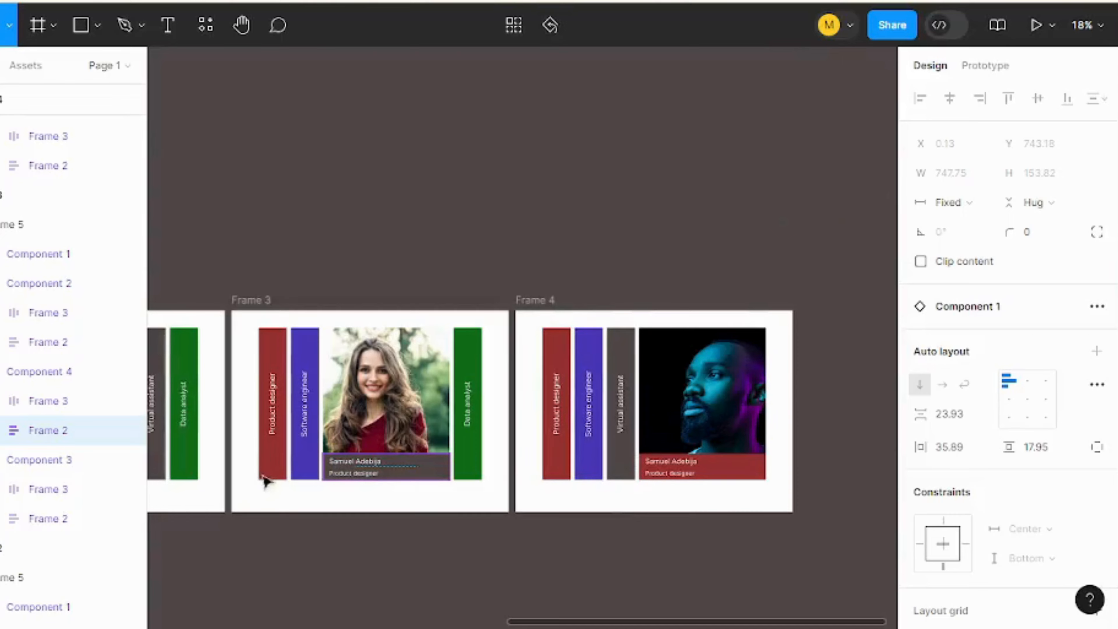
left_click_drag(557, 623, 429, 602)
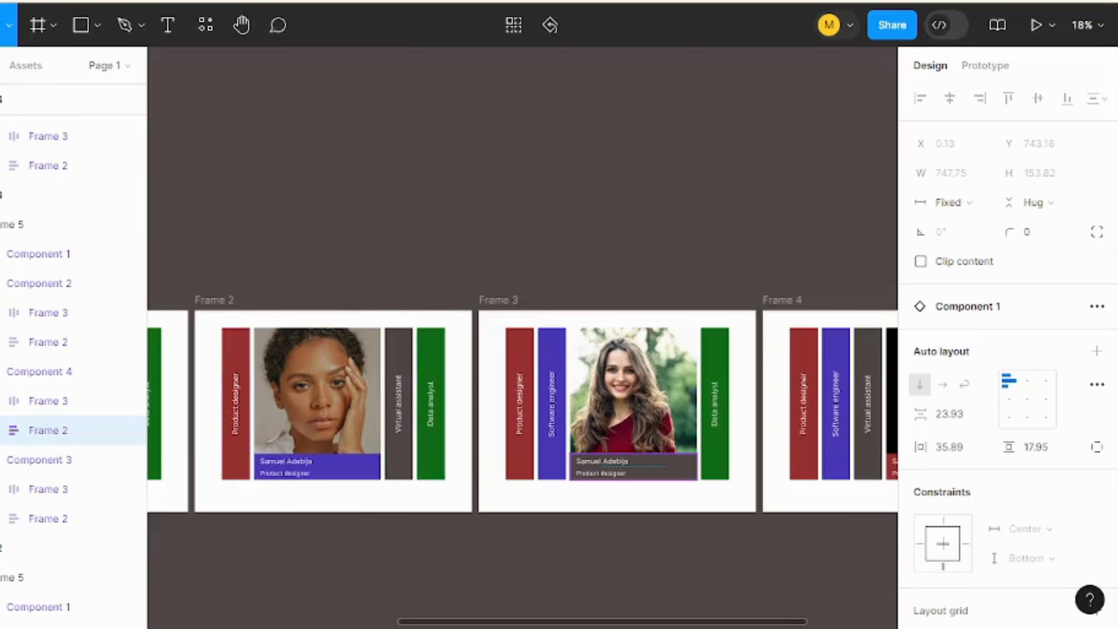
left_click_drag(485, 623, 344, 614)
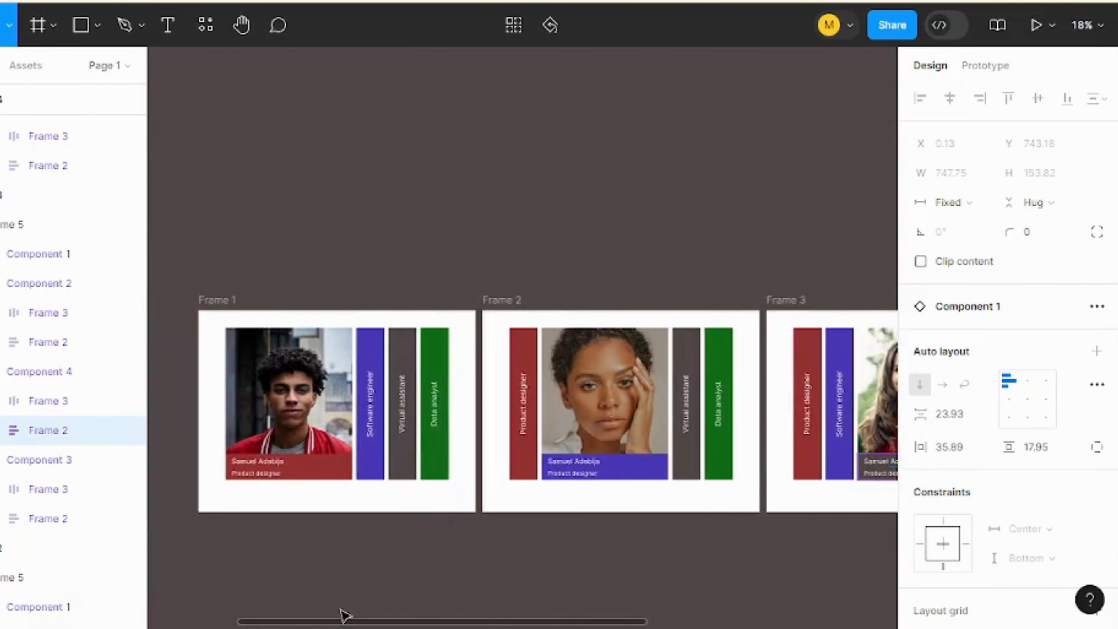
scroll(522, 555, "down", 3)
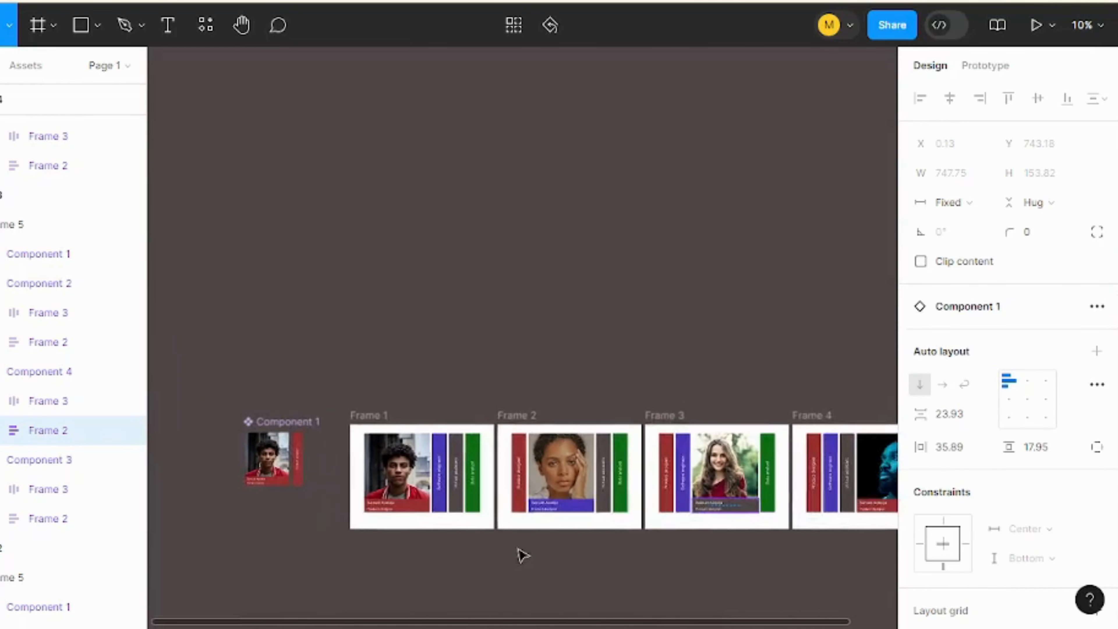
In prototype mode, connect Frame 1's Software engineer strip to Frame 2 with a While hovering trigger.
scroll(523, 556, "up", 4)
scroll(523, 555, "down", 2)
scroll(523, 556, "up", 2)
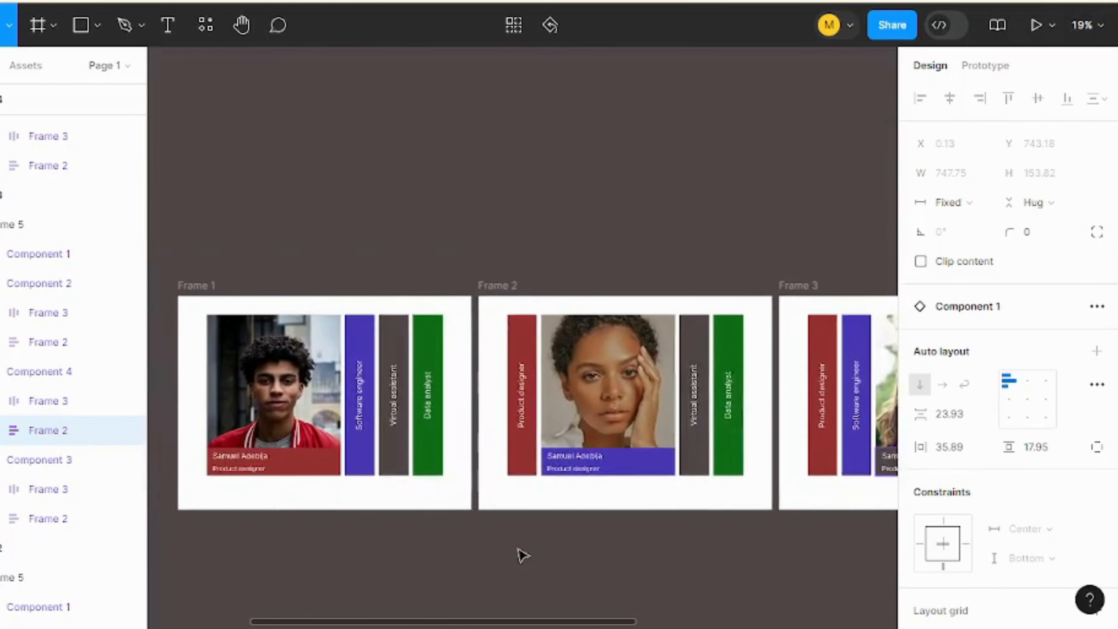
mouse_move(391, 626)
left_mouse_down()
mouse_move(412, 625)
mouse_move(387, 625)
left_mouse_up()
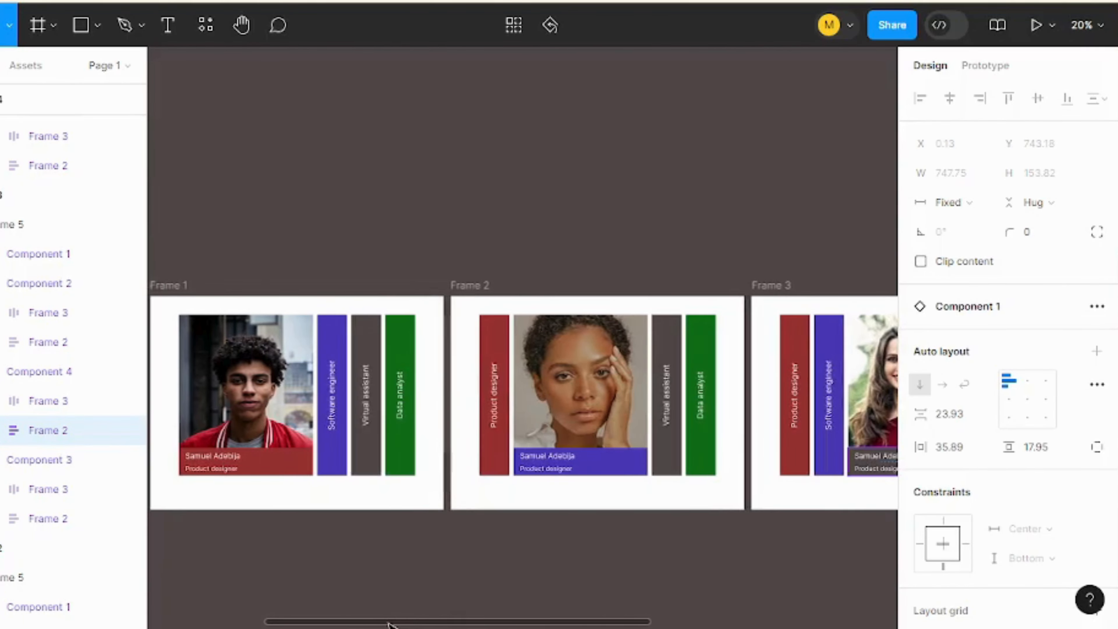
left_click(985, 66)
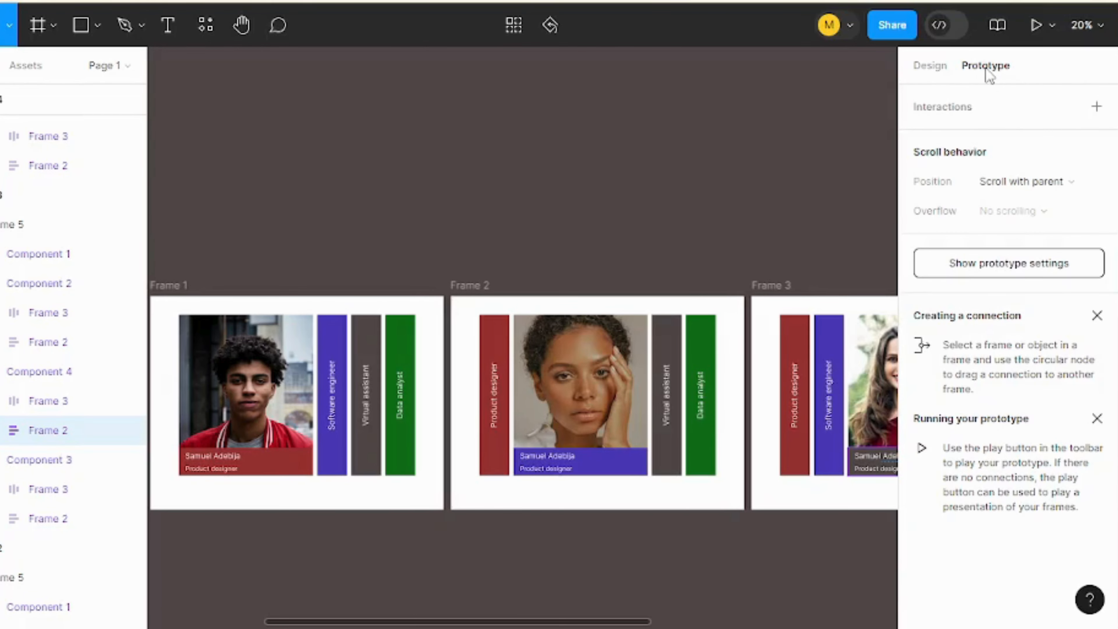
left_click_drag(364, 623, 348, 622)
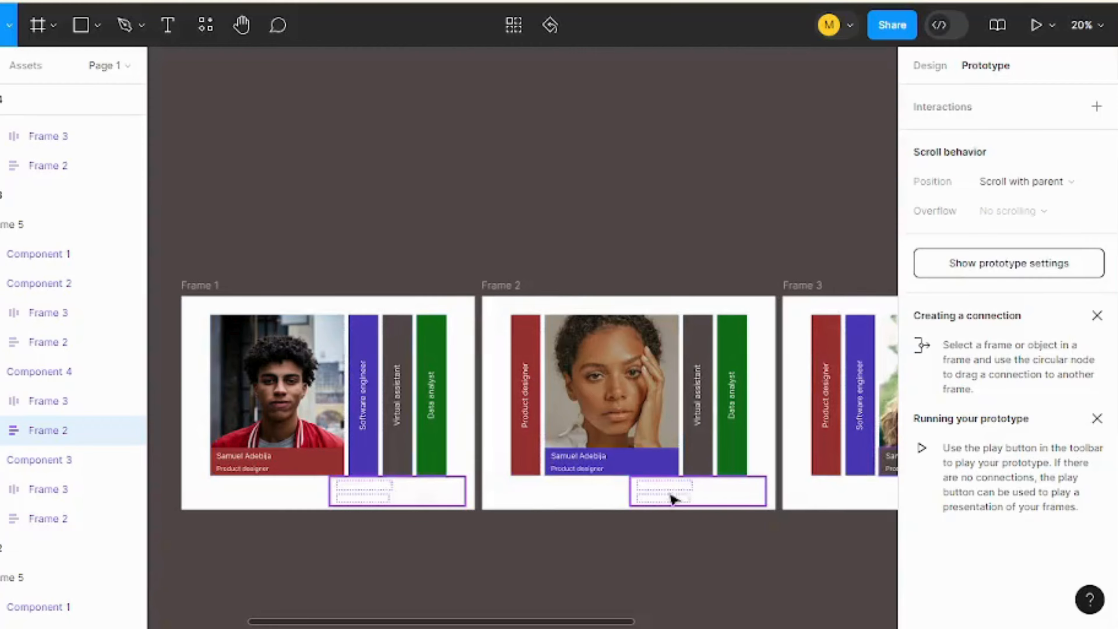
scroll(418, 425, "up", 5)
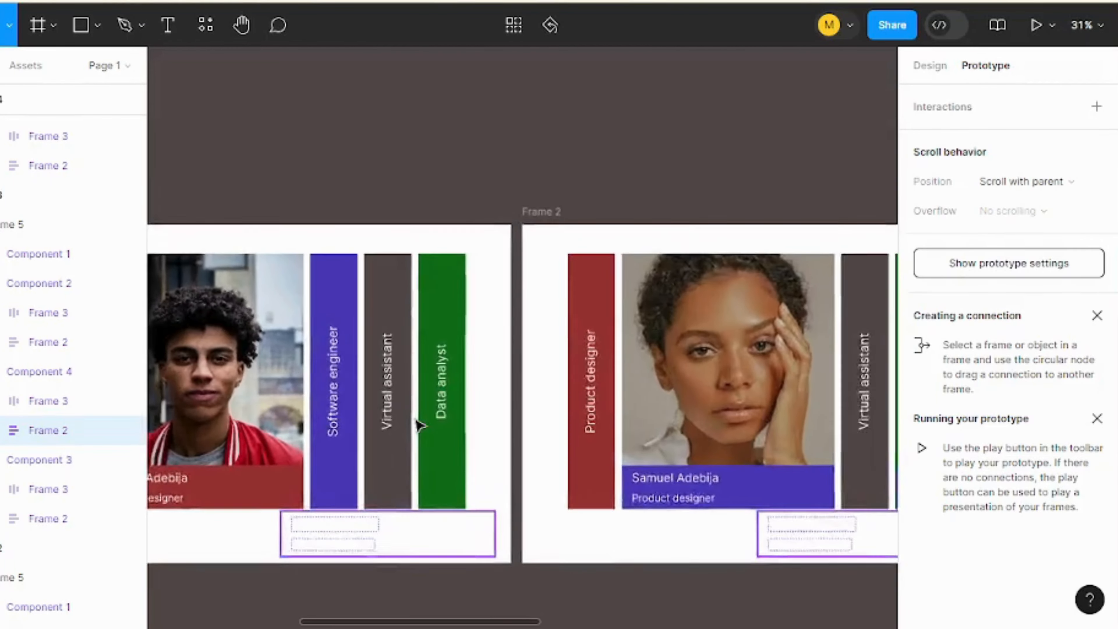
scroll(418, 425, "down", 1)
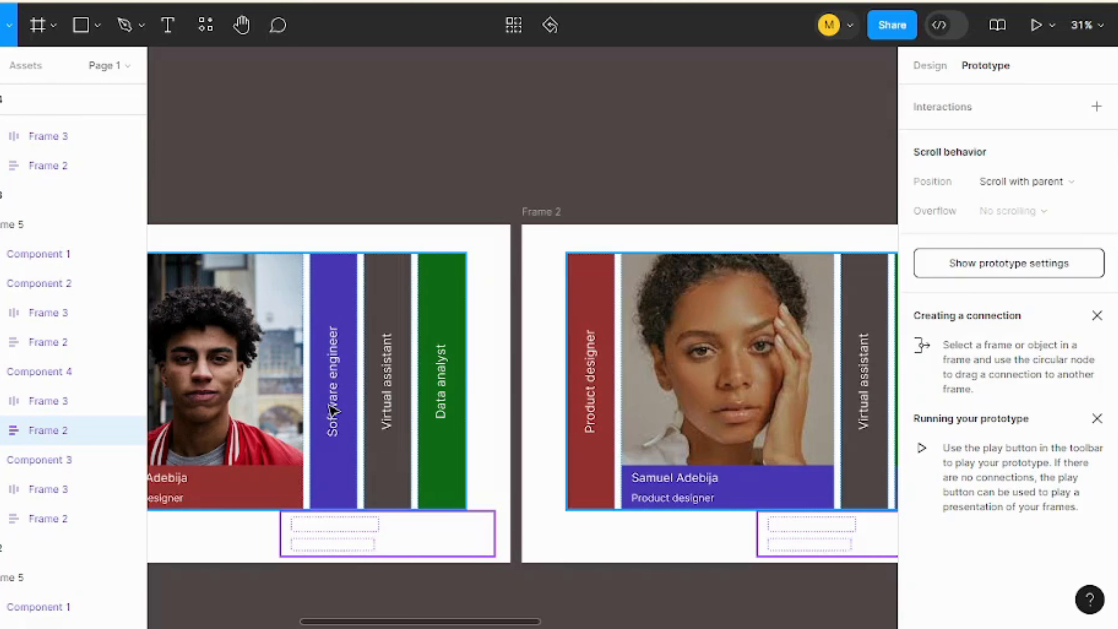
left_click(336, 496)
left_click(335, 497)
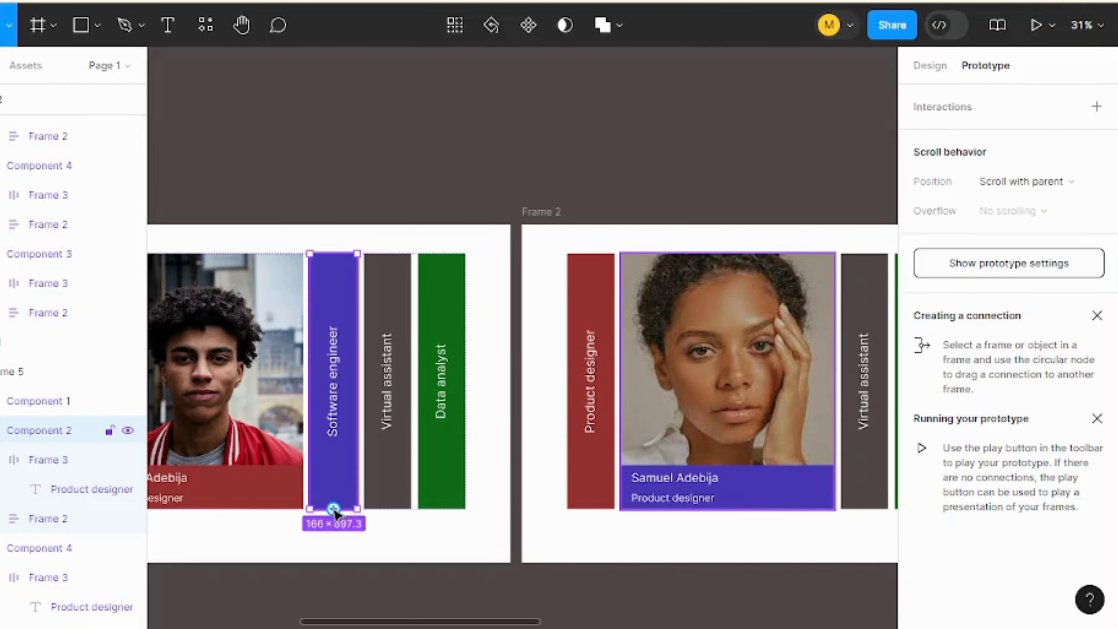
left_click_drag(333, 510, 551, 541)
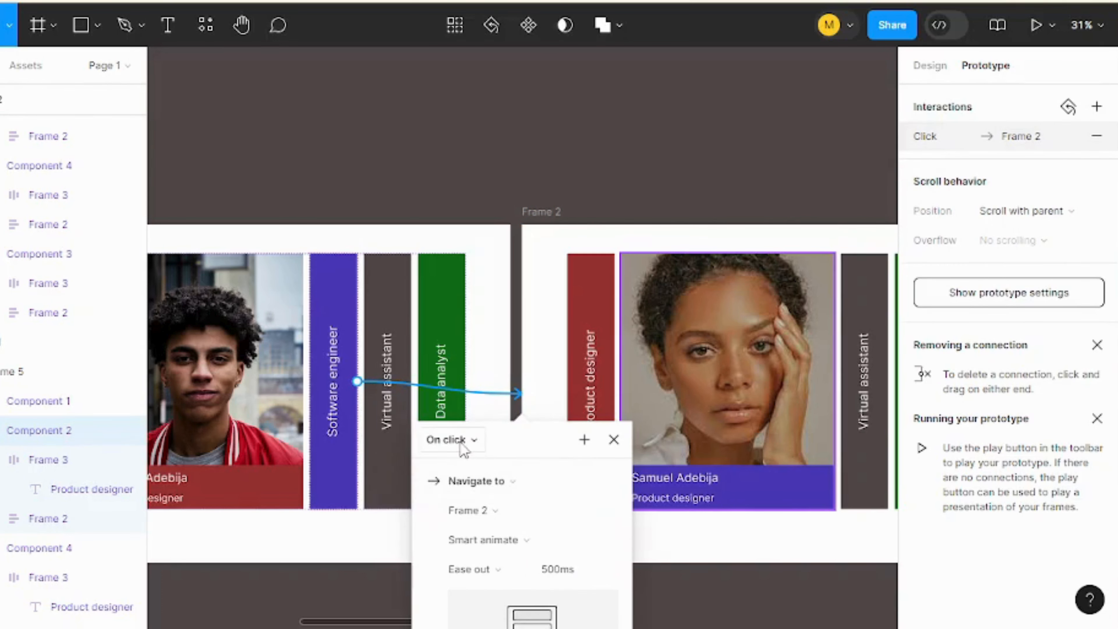
left_click(460, 442)
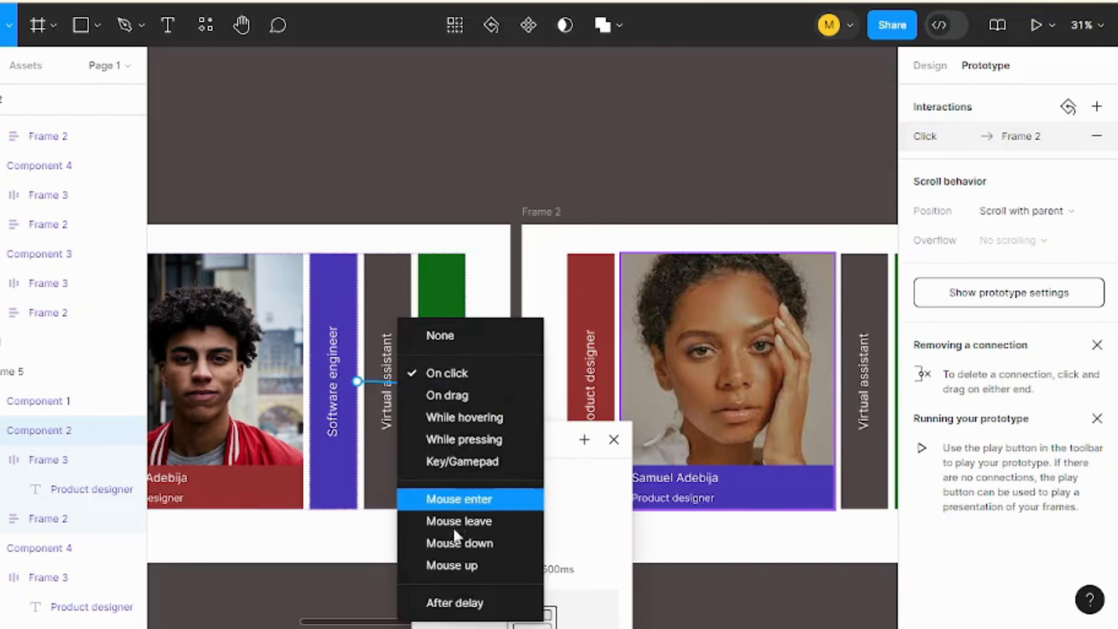
left_click(429, 421)
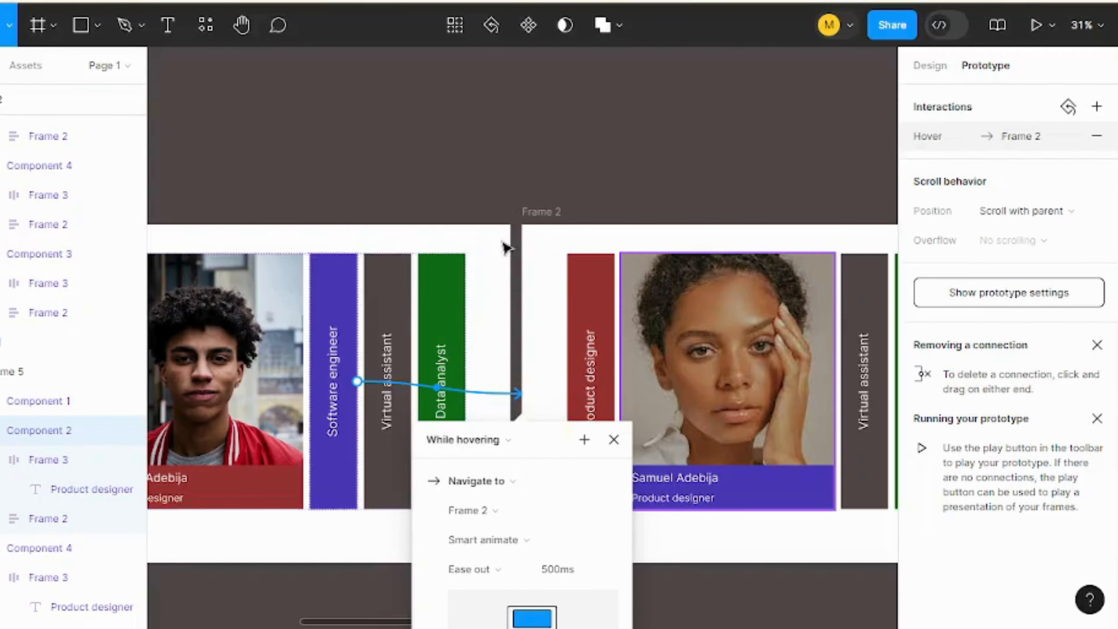
Connect Frame 1's Virtual assistant strip to Frame 3 with a While hovering trigger.
left_click(392, 317)
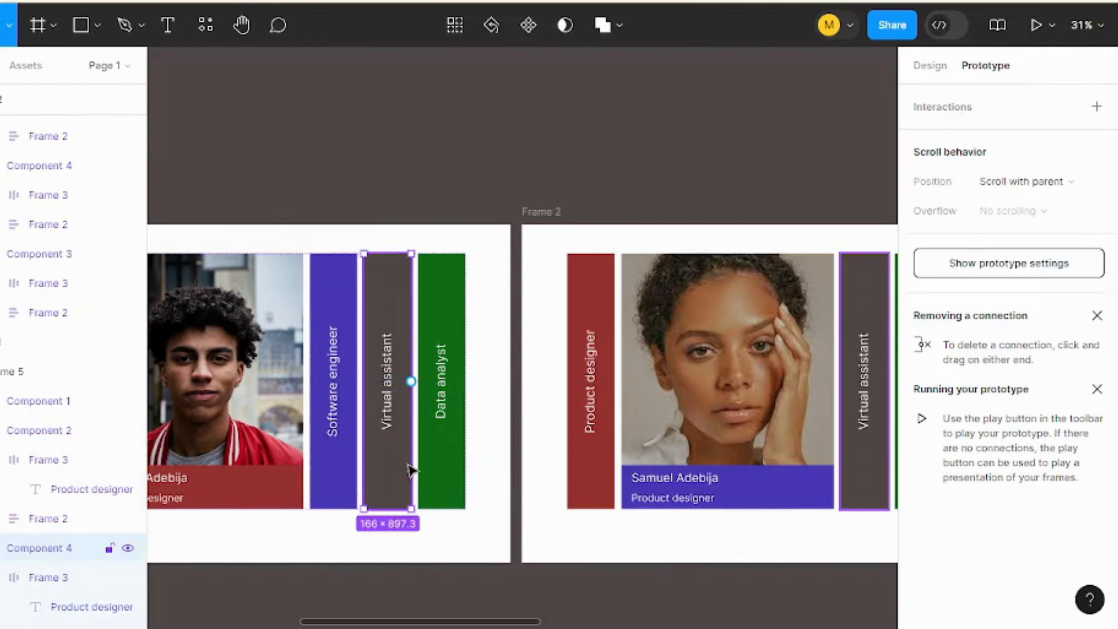
scroll(409, 469, "down", 3)
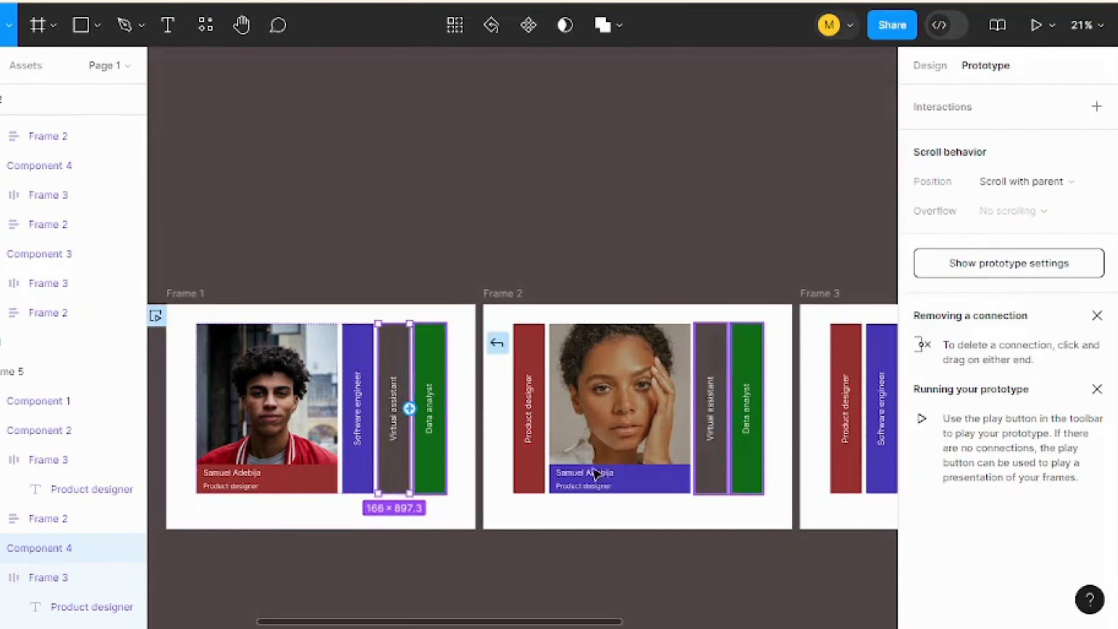
left_click_drag(595, 473, 822, 484)
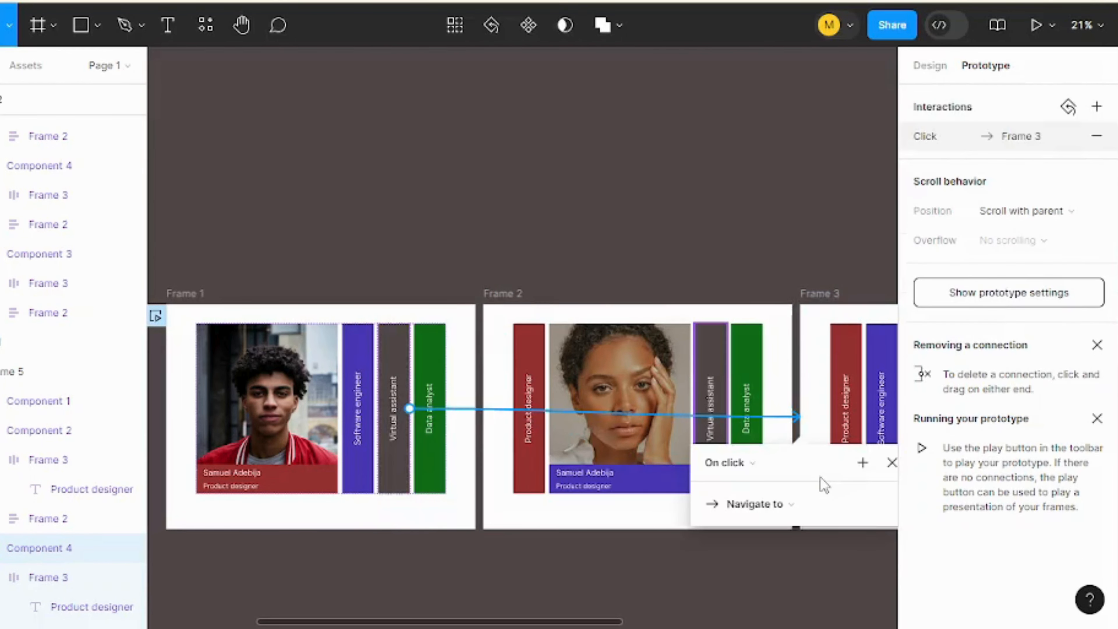
left_click(725, 464)
left_click(727, 416)
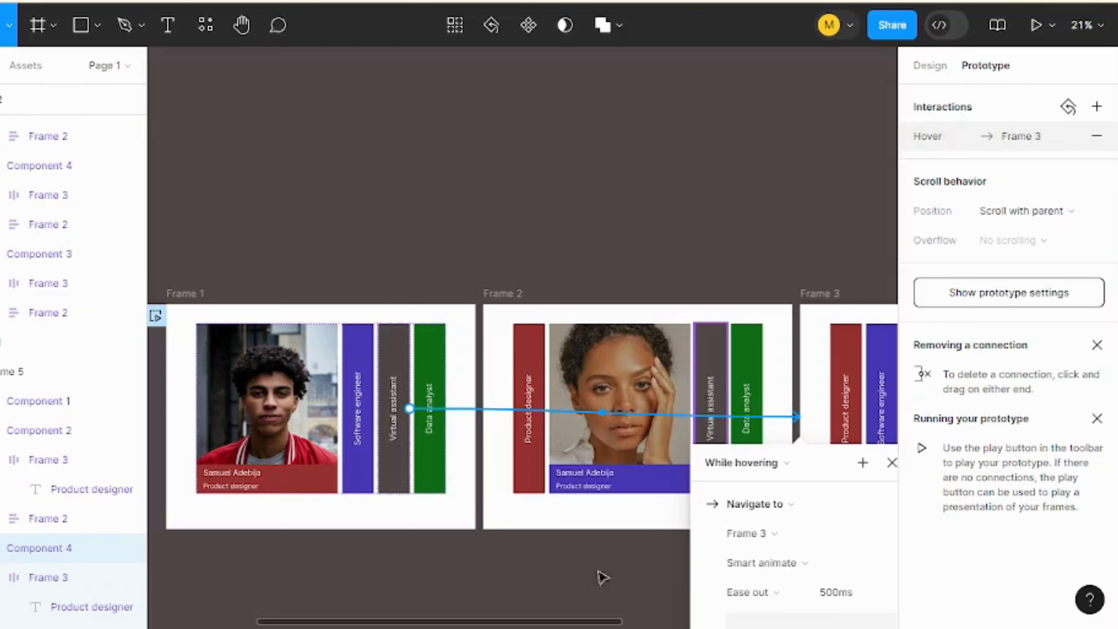
Connect Frame 1's Data analyst strip to Frame 4 with a While hovering trigger.
left_click(435, 466)
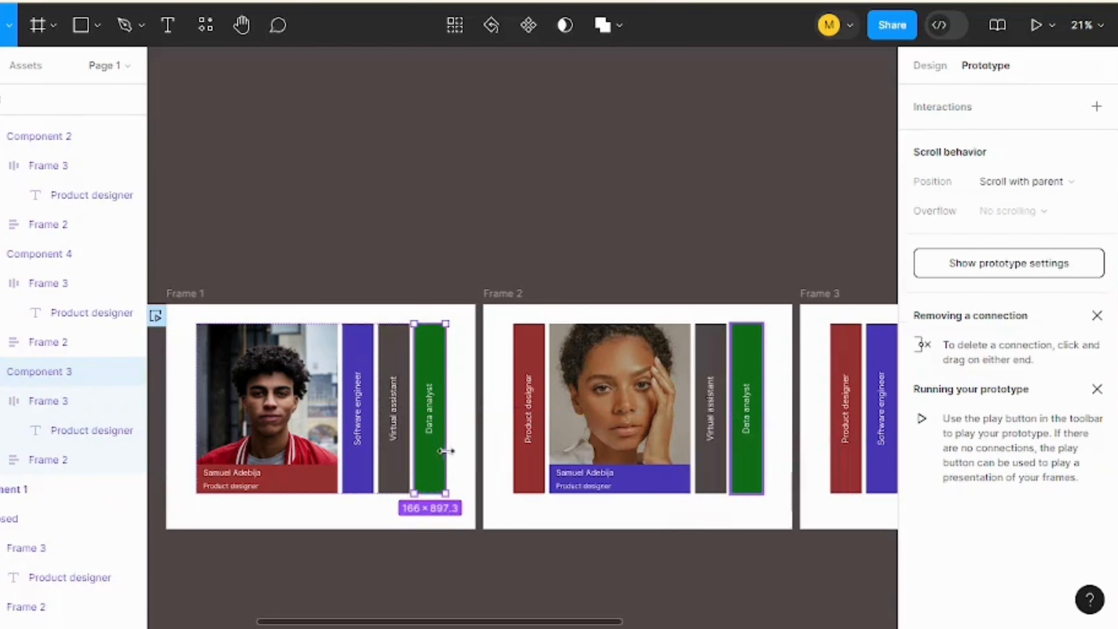
left_click_drag(445, 409, 755, 504)
scroll(756, 504, "down", 3)
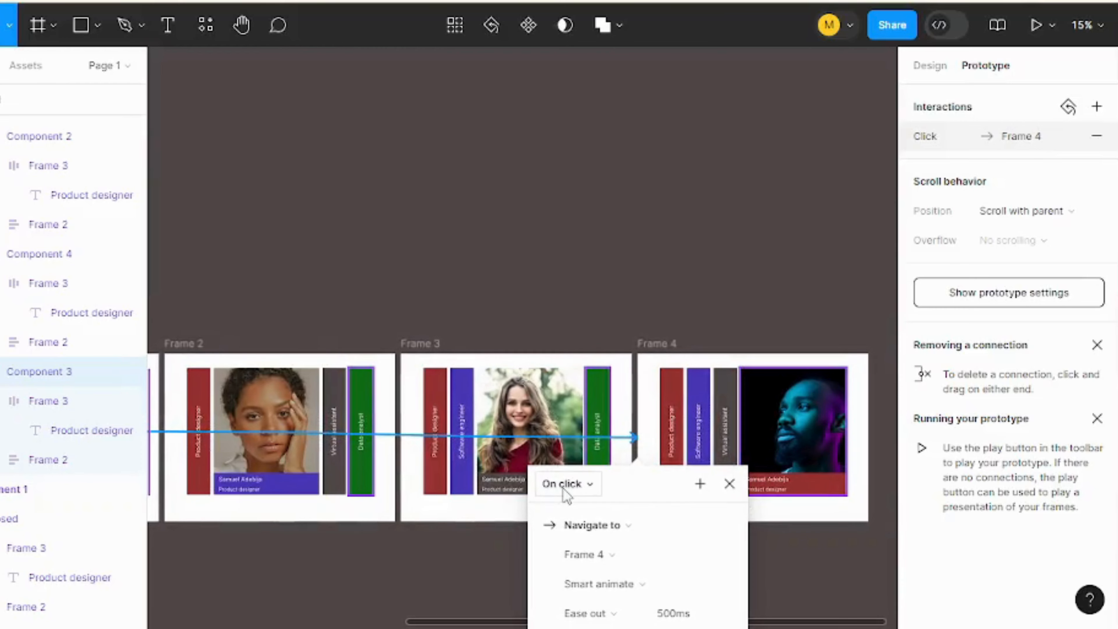
left_click(564, 484)
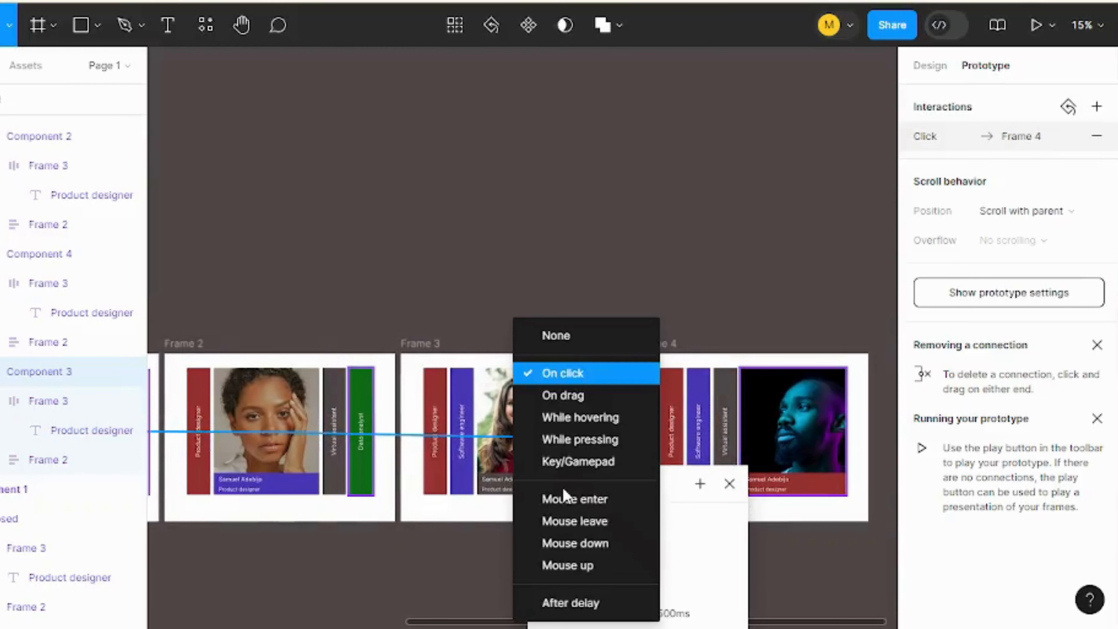
left_click(549, 423)
Examine the existing prototype connections on the Virtual assistant and Software engineer strips of Frame 1.
scroll(549, 423, "down", 3)
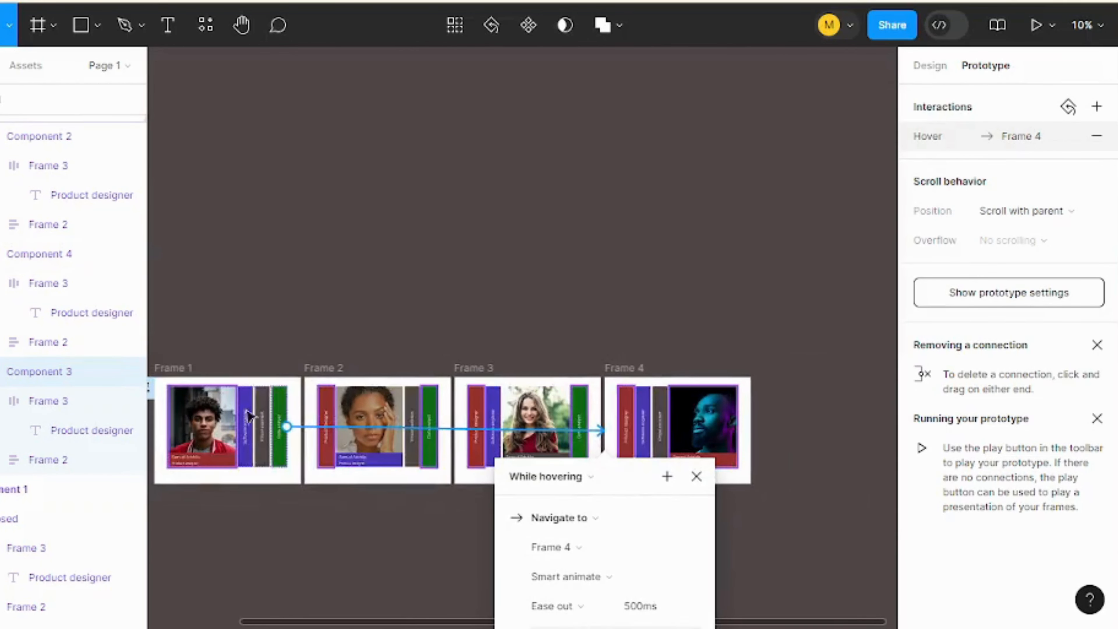
left_click(270, 445)
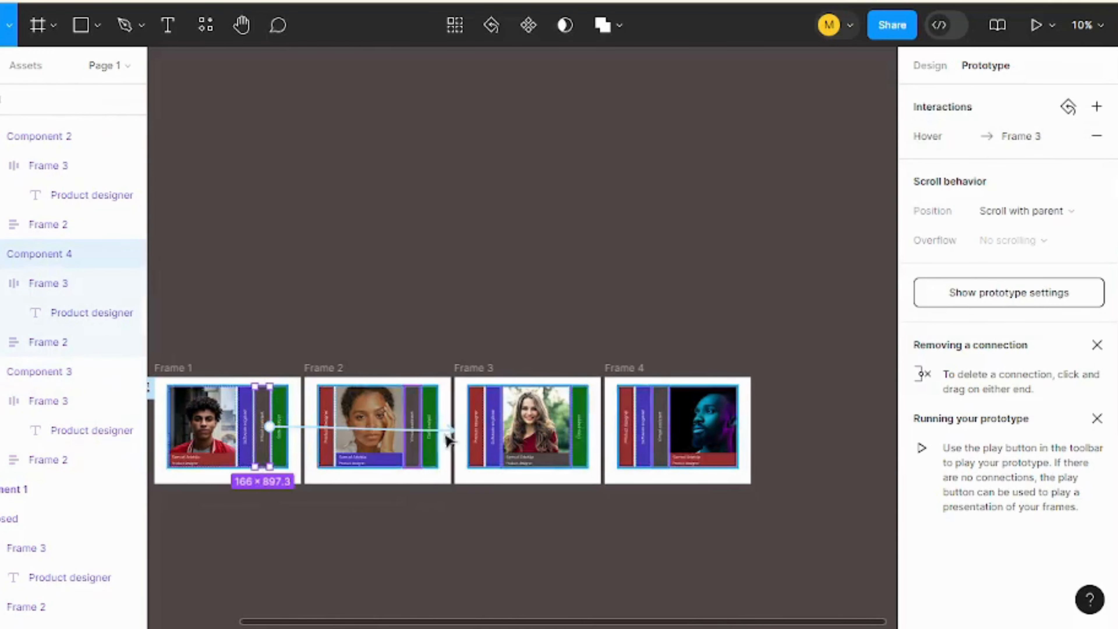
left_click(415, 435)
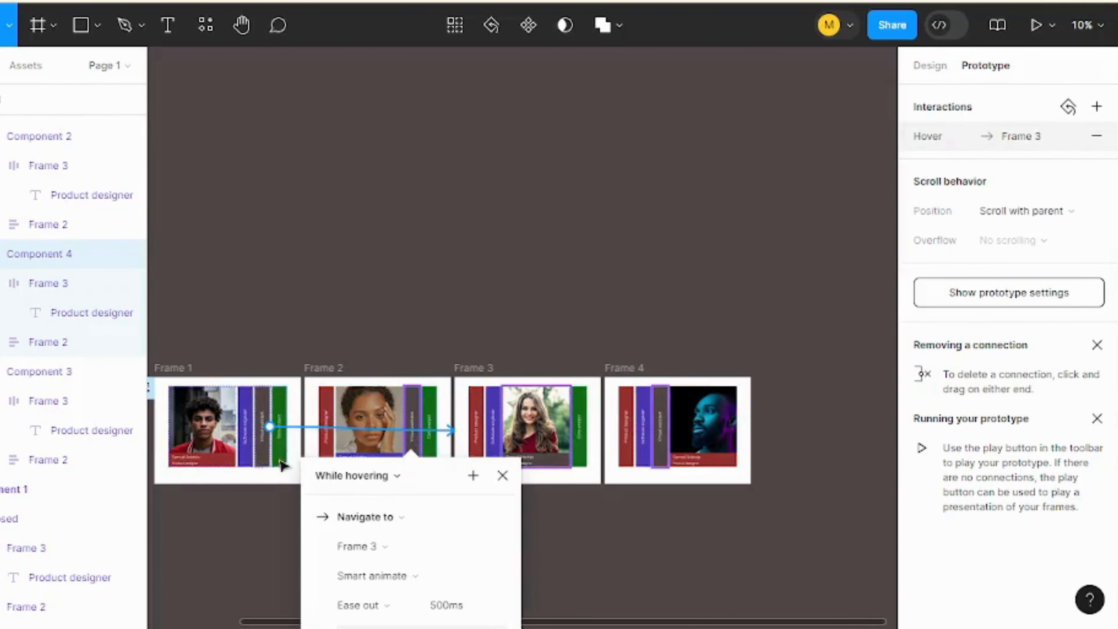
left_click(250, 453)
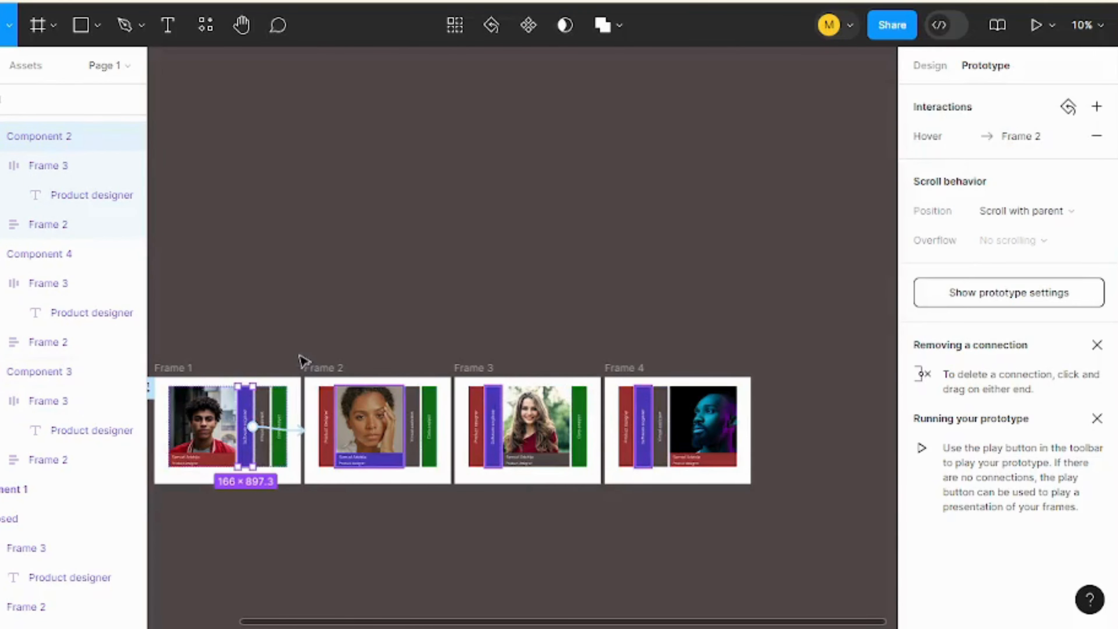
Connect Frame 2's Product designer strip back to Frame 1 with a While hovering trigger.
left_click(315, 370)
scroll(350, 493, "up", 3)
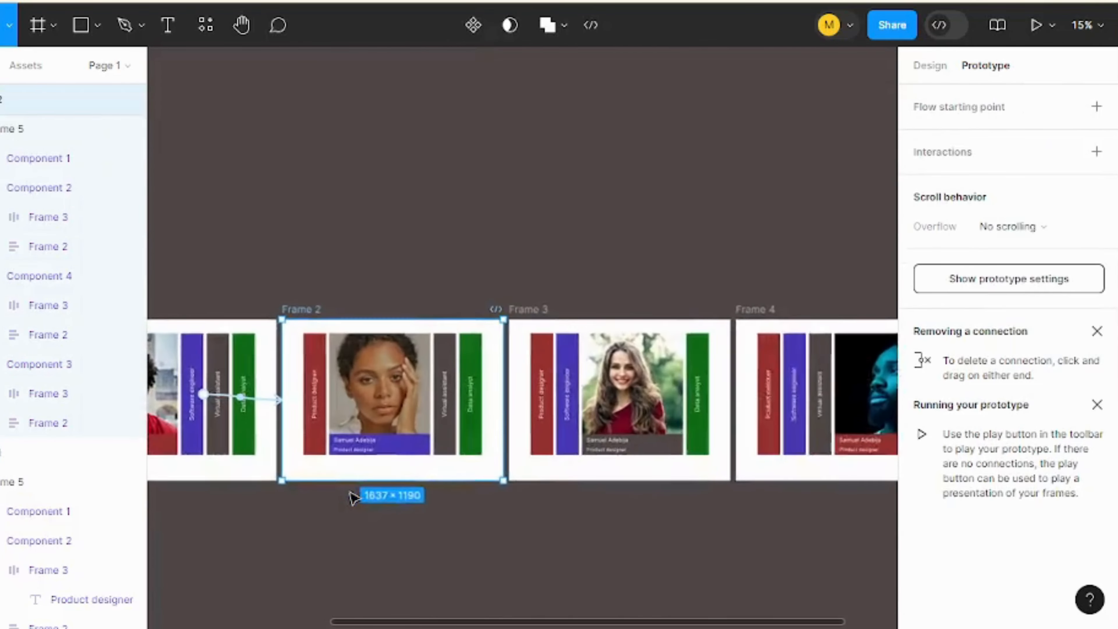
scroll(402, 431, "up", 2)
scroll(402, 430, "down", 2)
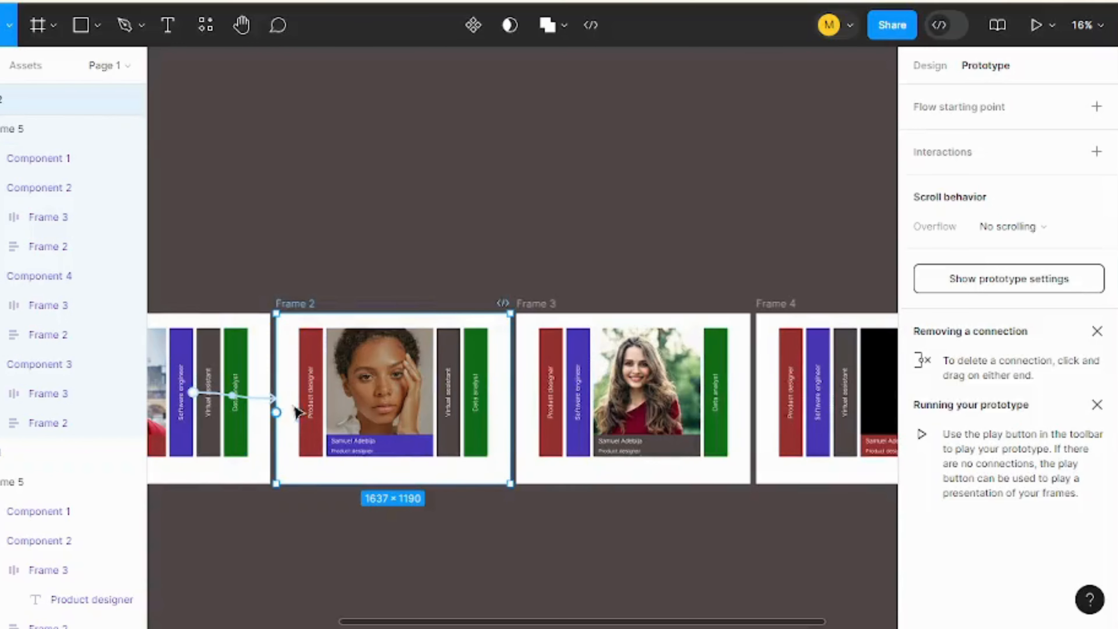
left_click(310, 434)
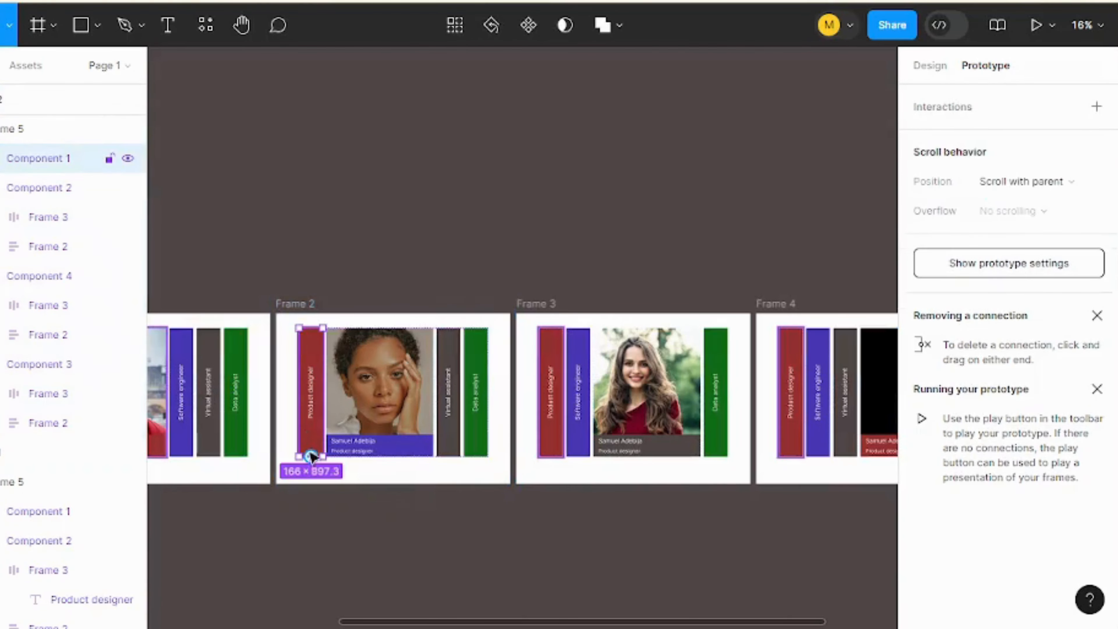
scroll(312, 460, "down", 4)
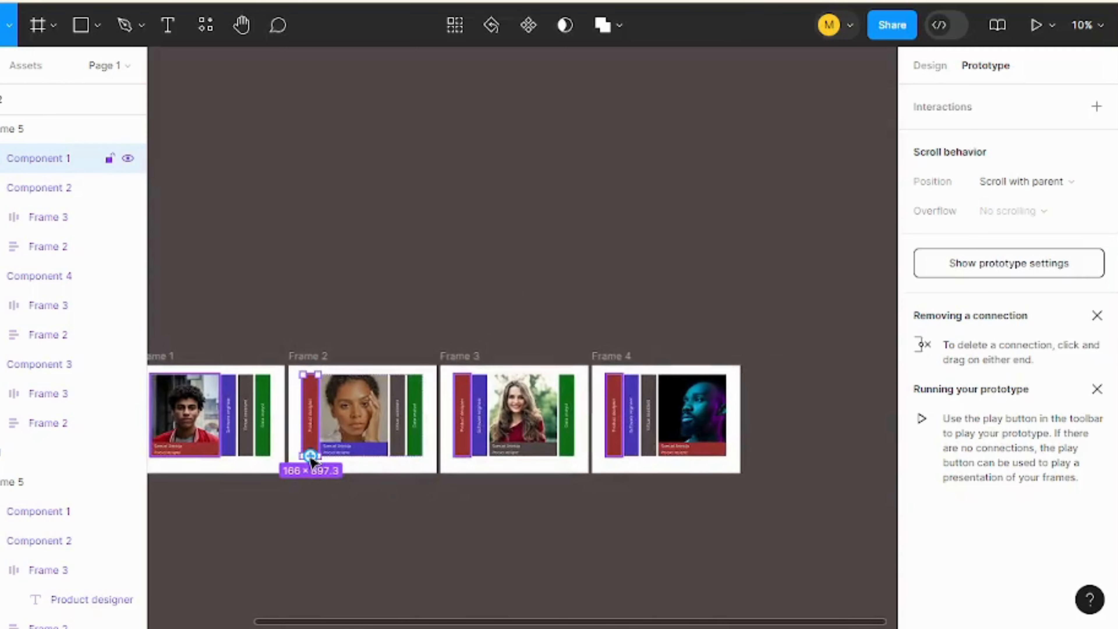
left_click_drag(310, 456, 221, 462)
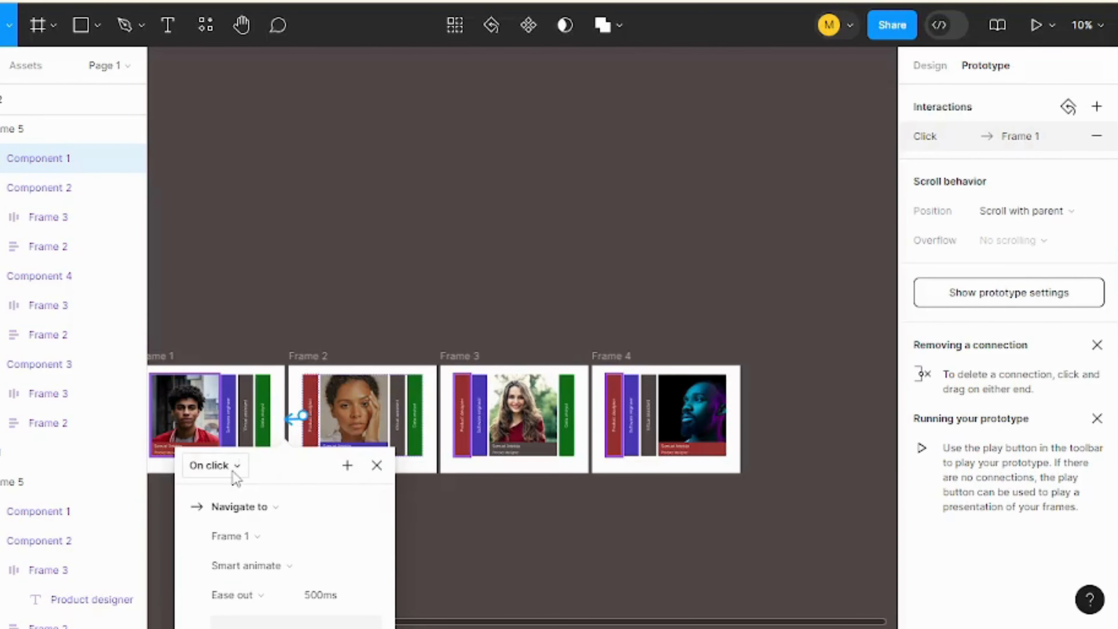
left_click(235, 477)
left_click(208, 423)
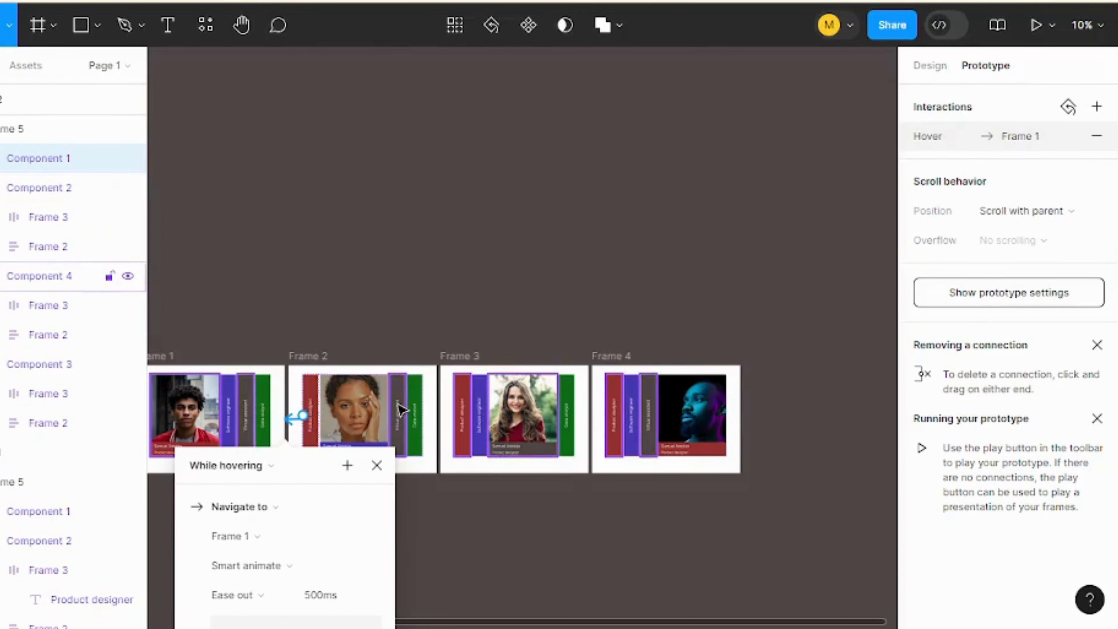
Connect Frame 2's Virtual assistant strip to Frame 3 with a While hovering trigger.
left_click(401, 414)
left_click_drag(405, 416, 443, 444)
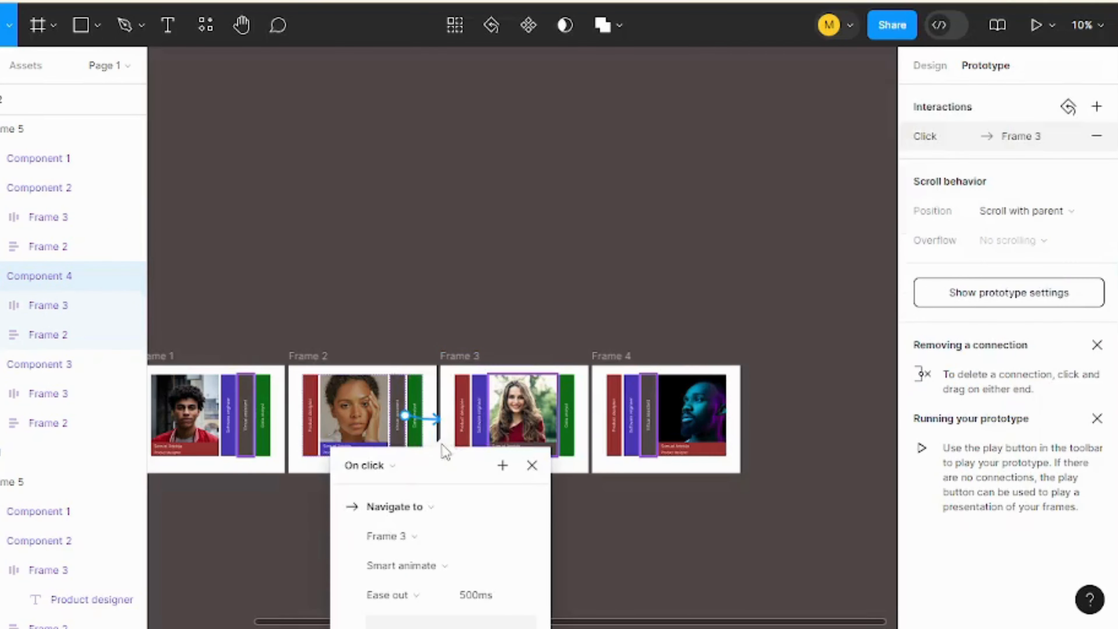
left_click(365, 469)
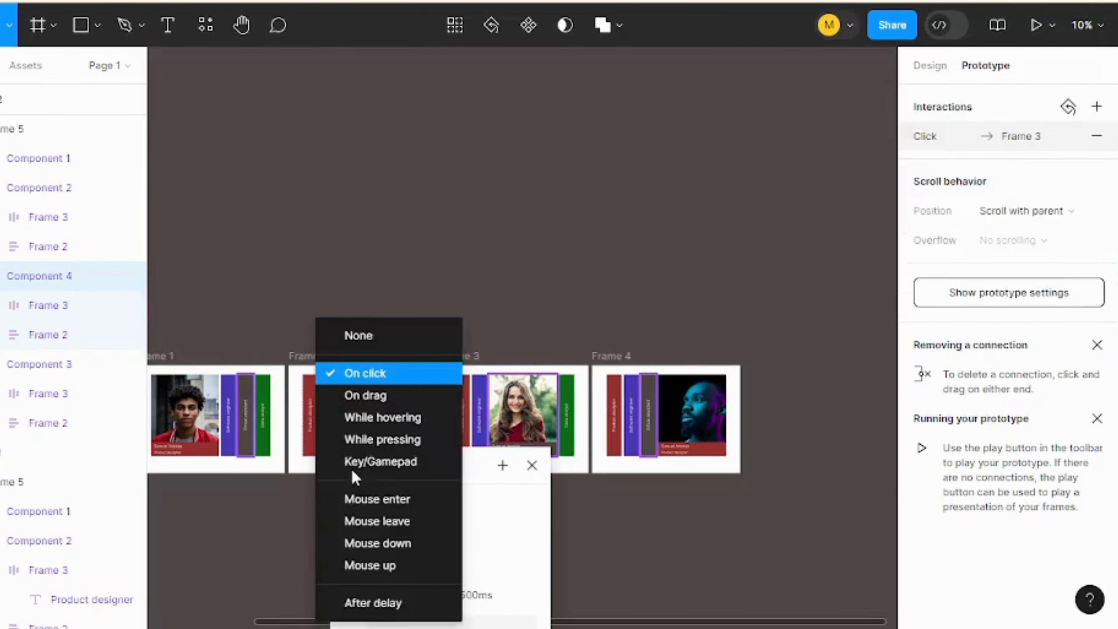
left_click(387, 427)
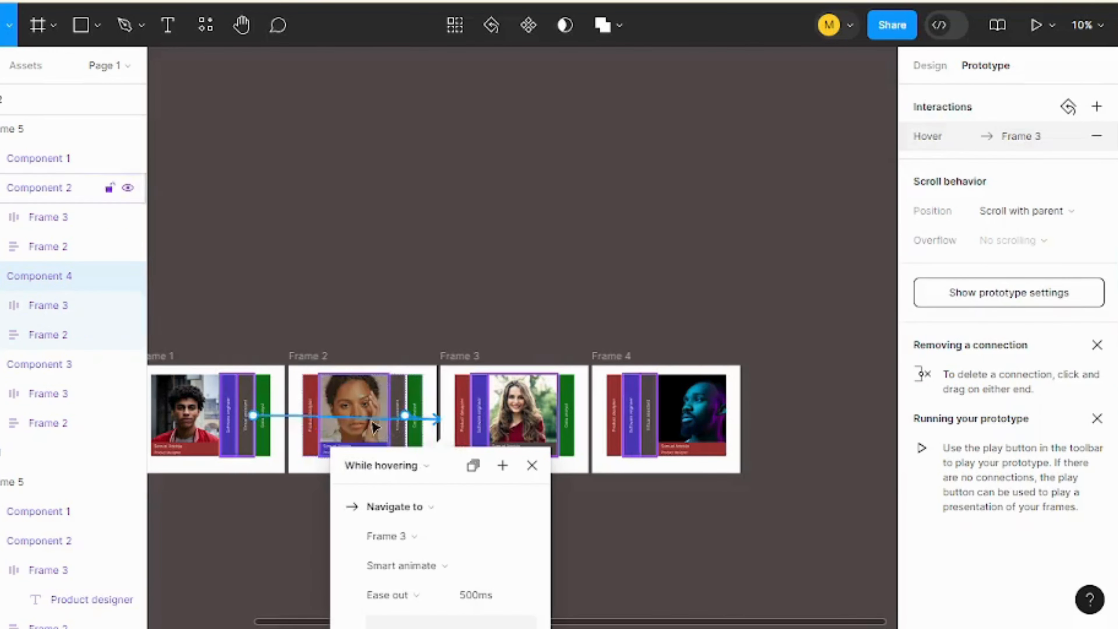
Connect Frame 2's Data analyst strip to Frame 4 with an After delay trigger.
left_click(417, 406)
scroll(296, 377, "up", 3)
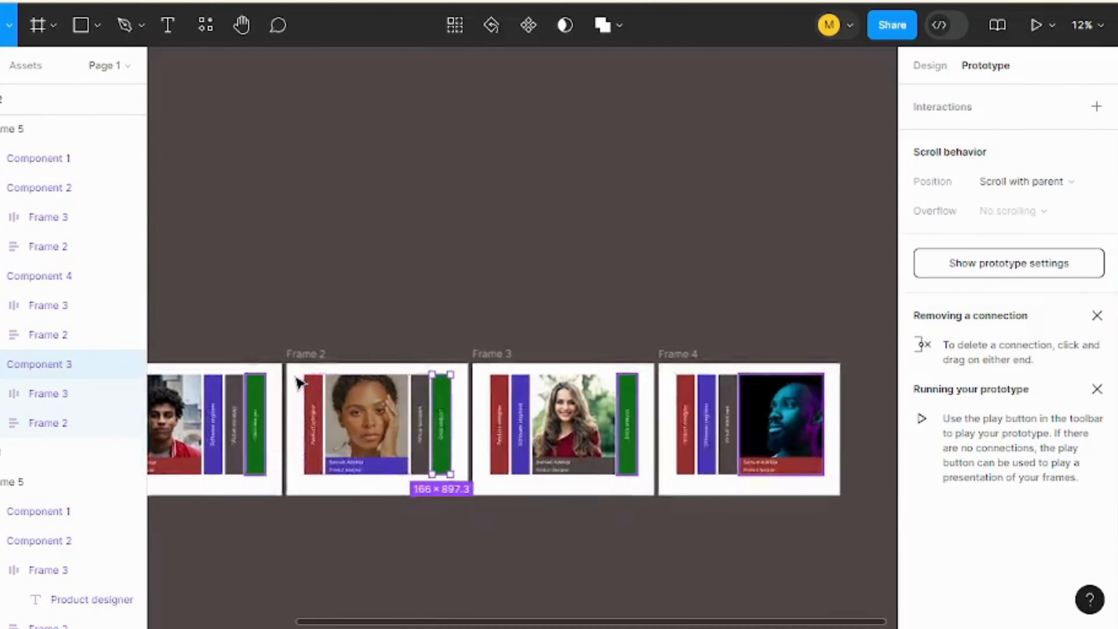
mouse_move(485, 441)
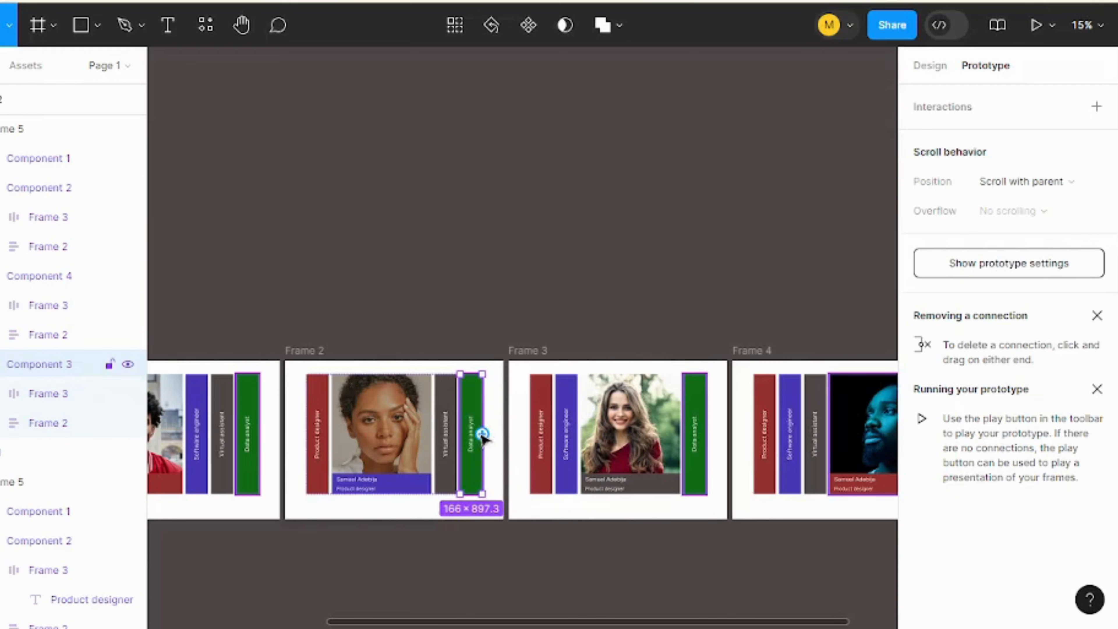
left_click_drag(483, 435, 678, 476)
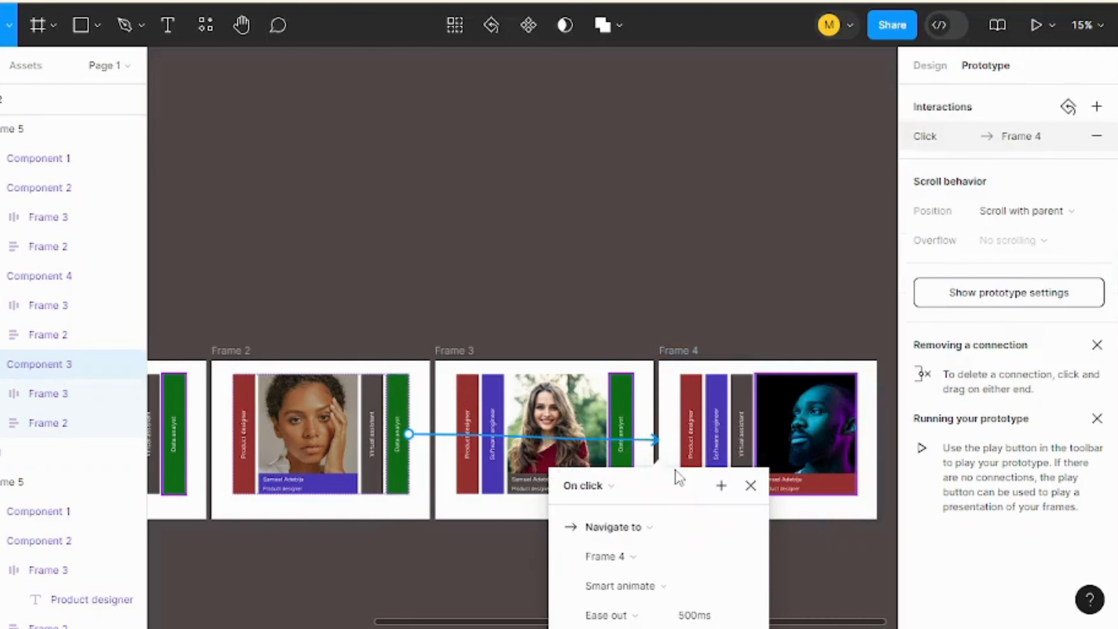
left_click(567, 494)
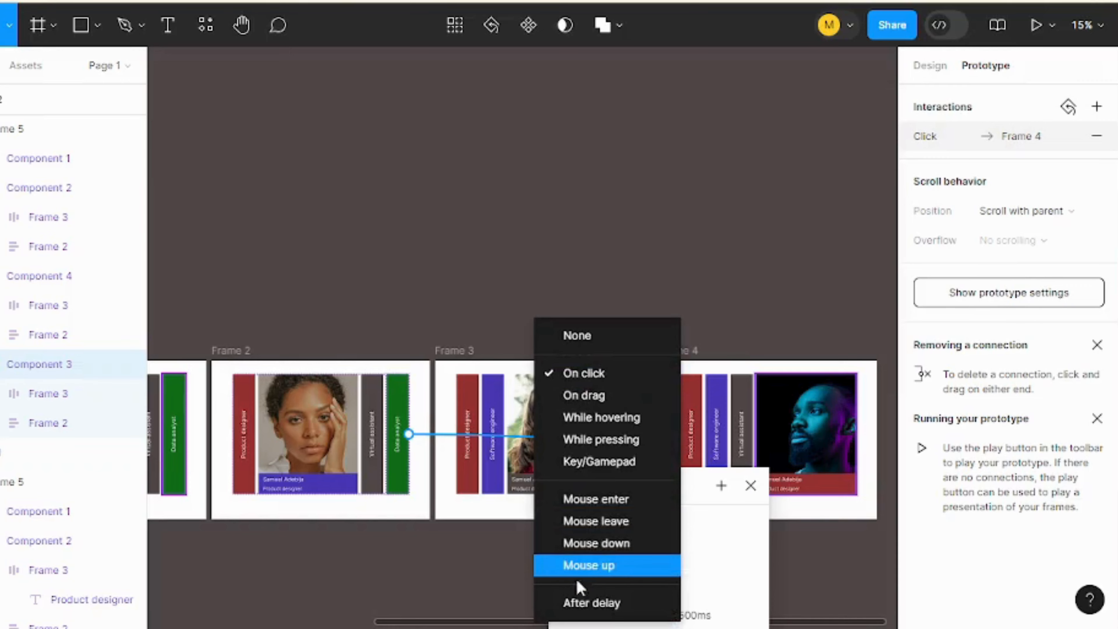
left_click(563, 604)
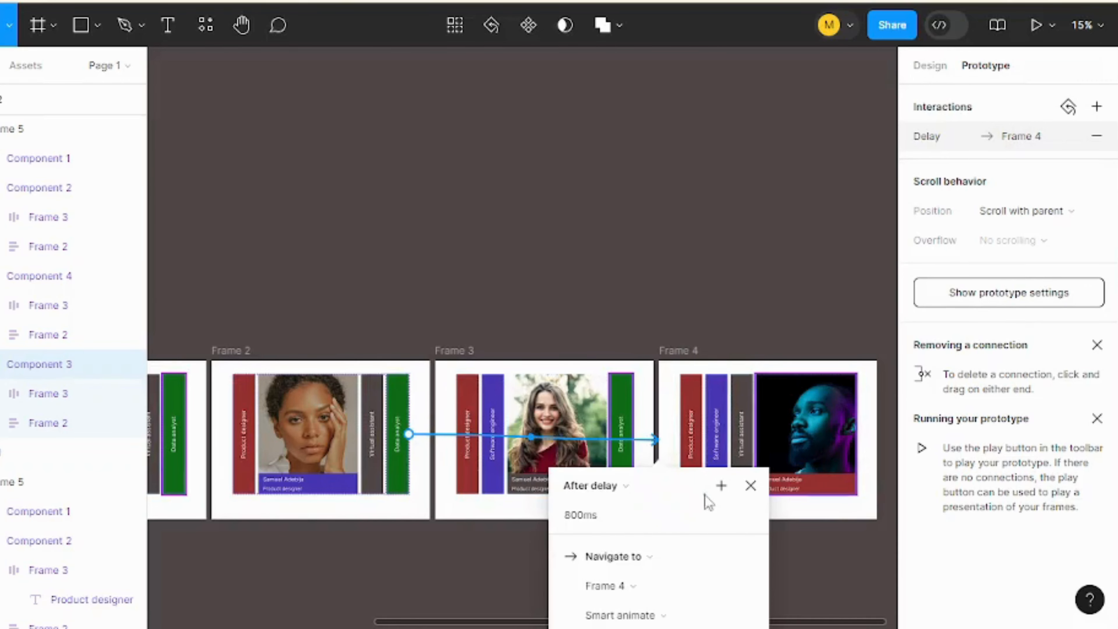
Change the trigger of Frame 2's Data analyst connection to Frame 4 to While hovering.
left_click(602, 488)
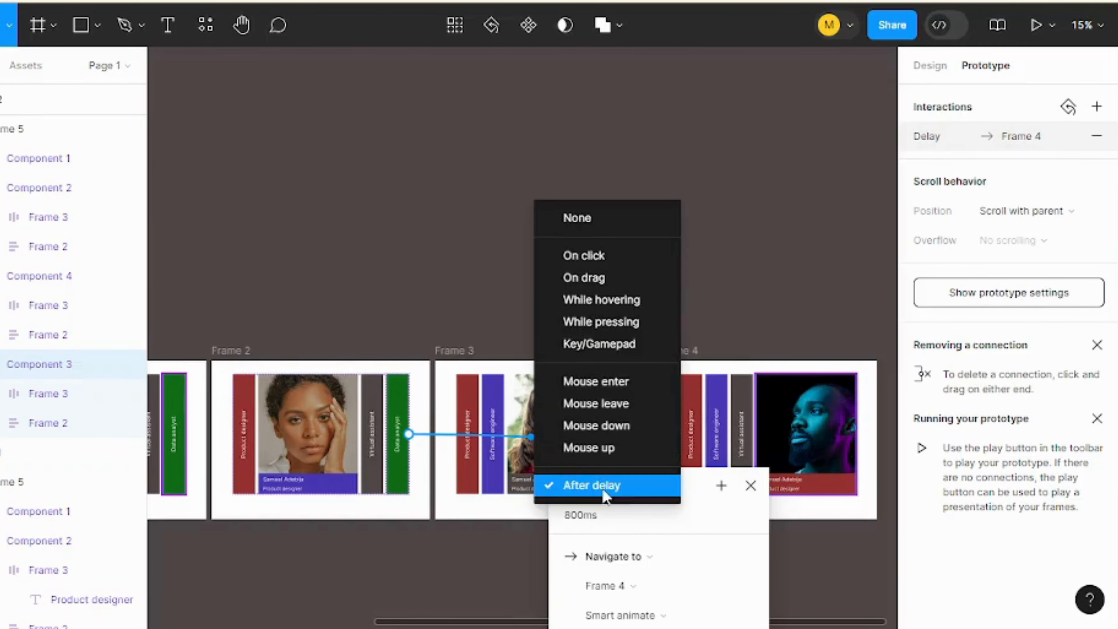
left_click(595, 310)
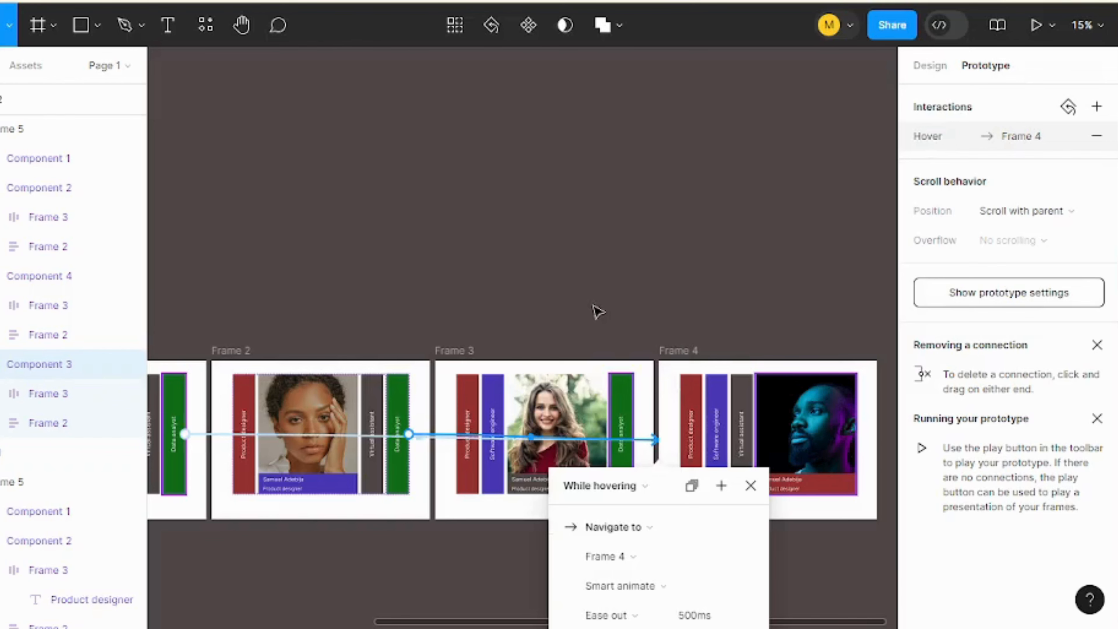
left_click(816, 511)
Connect Frame 3's Product designer strip to Frame 1 with a While hovering trigger.
left_click(453, 358)
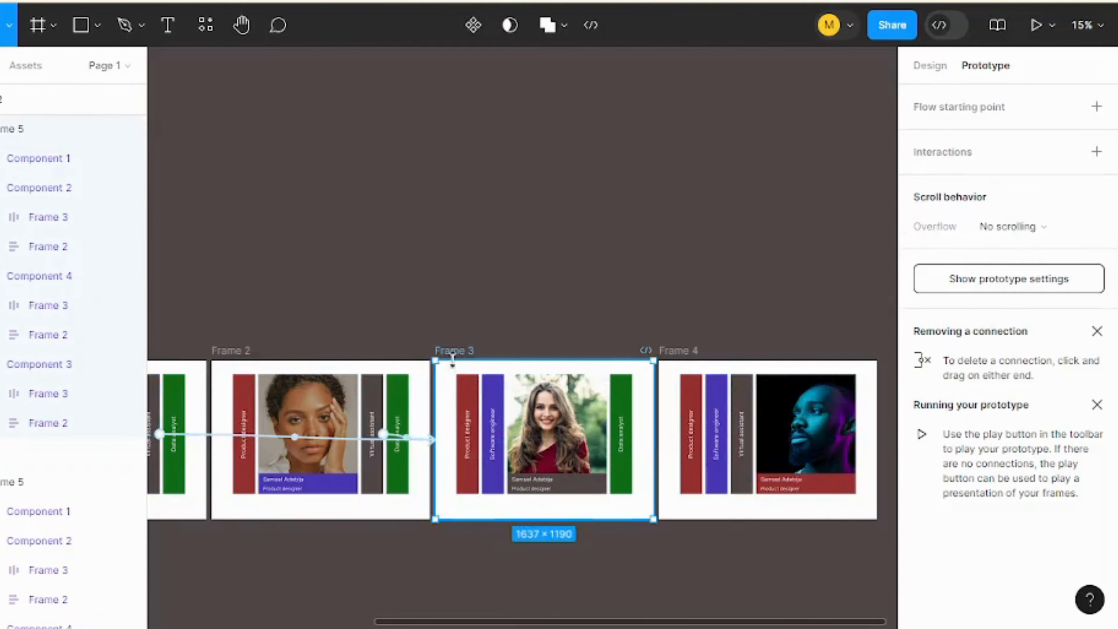
left_click(474, 483)
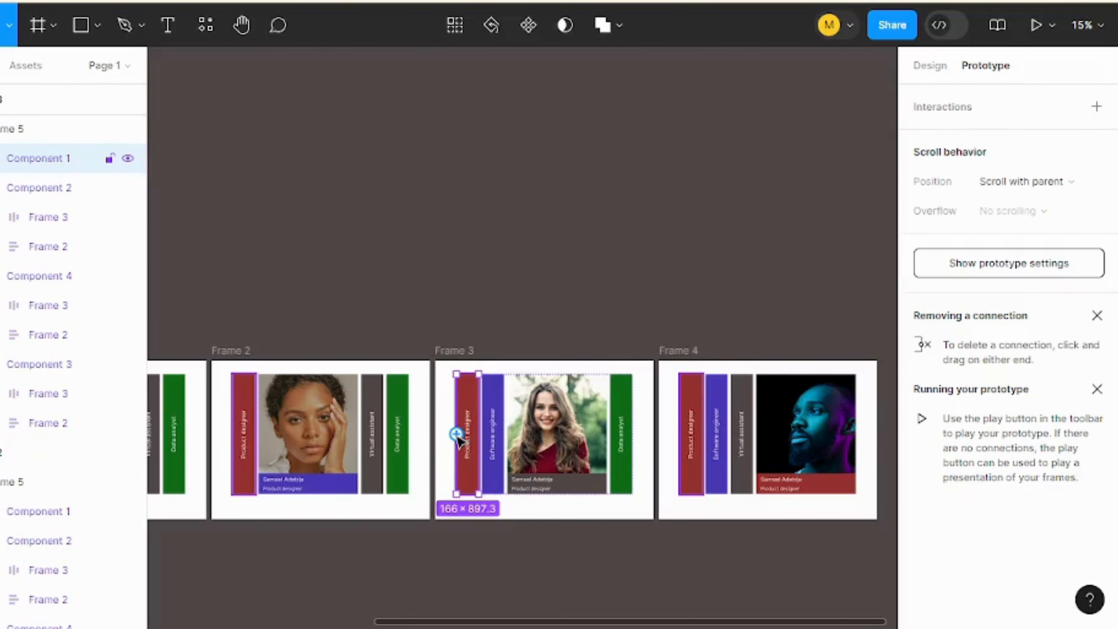
left_click_drag(457, 435, 437, 582)
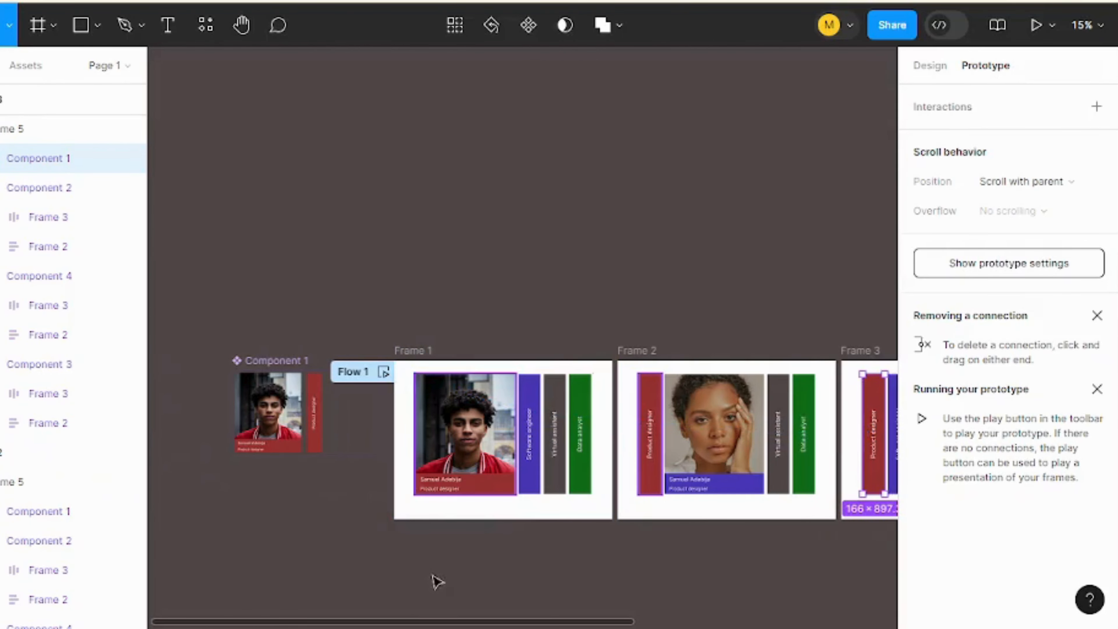
left_click_drag(352, 625, 540, 623)
mouse_move(599, 458)
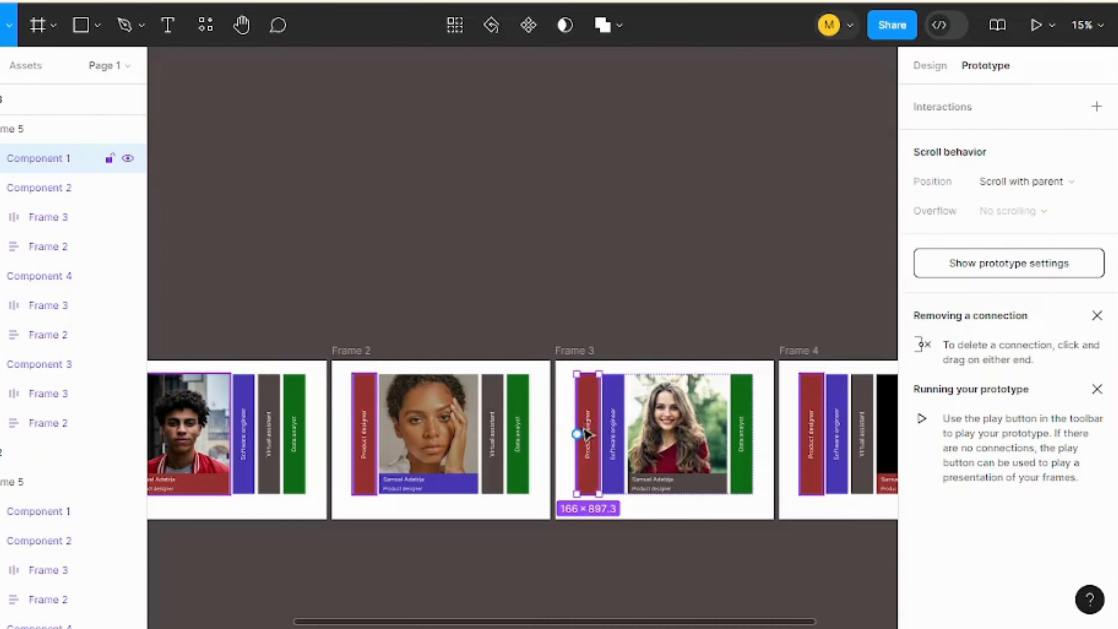
left_click_drag(578, 434, 602, 460)
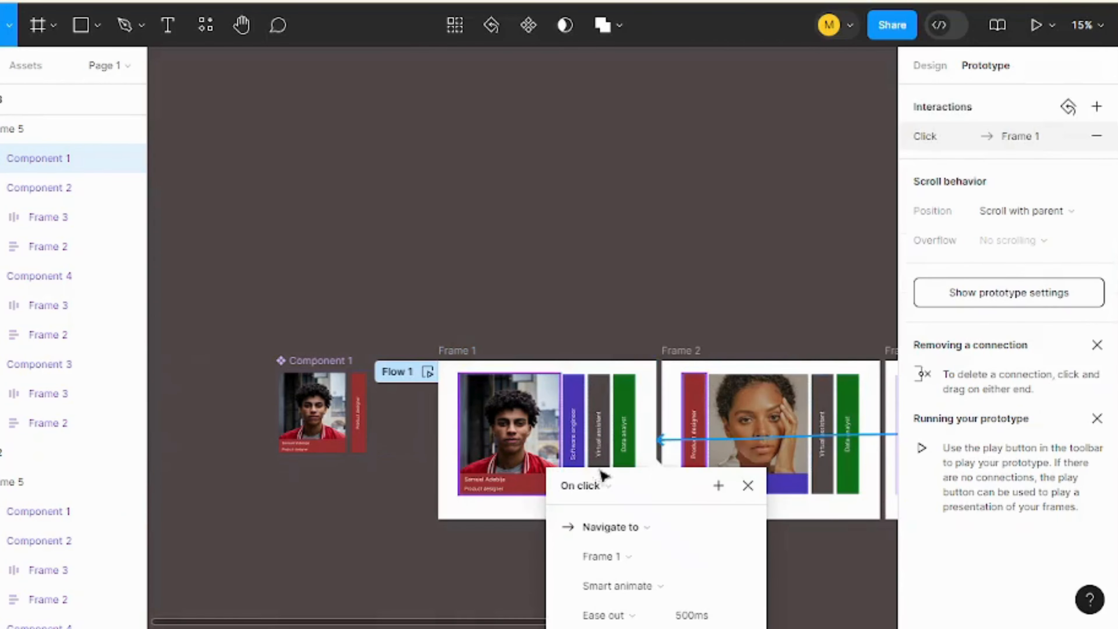
left_click(650, 486)
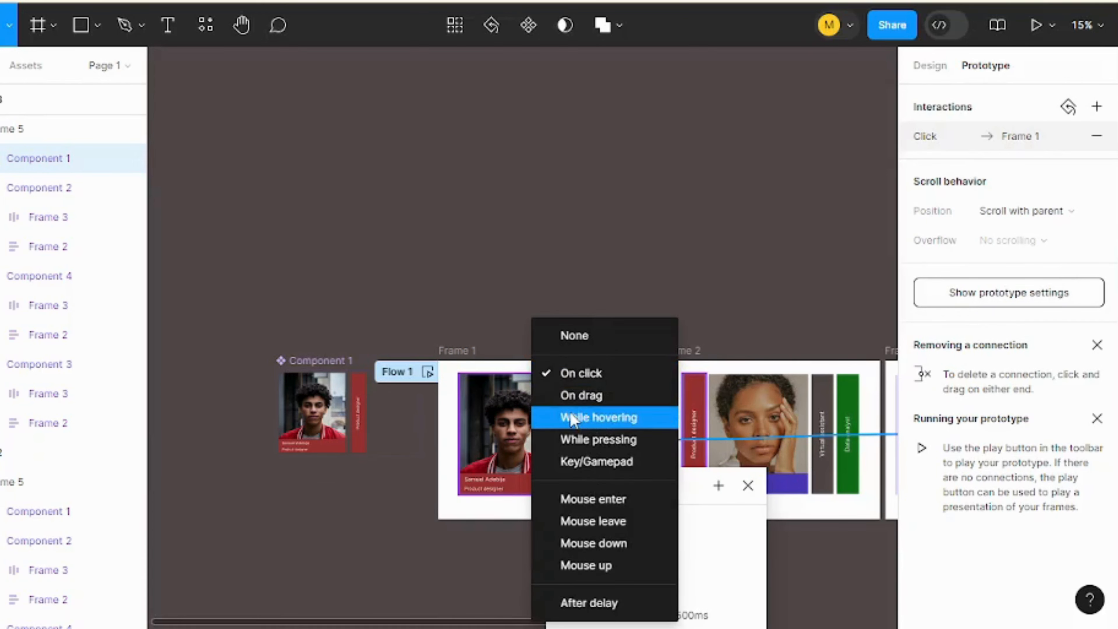
left_click(572, 419)
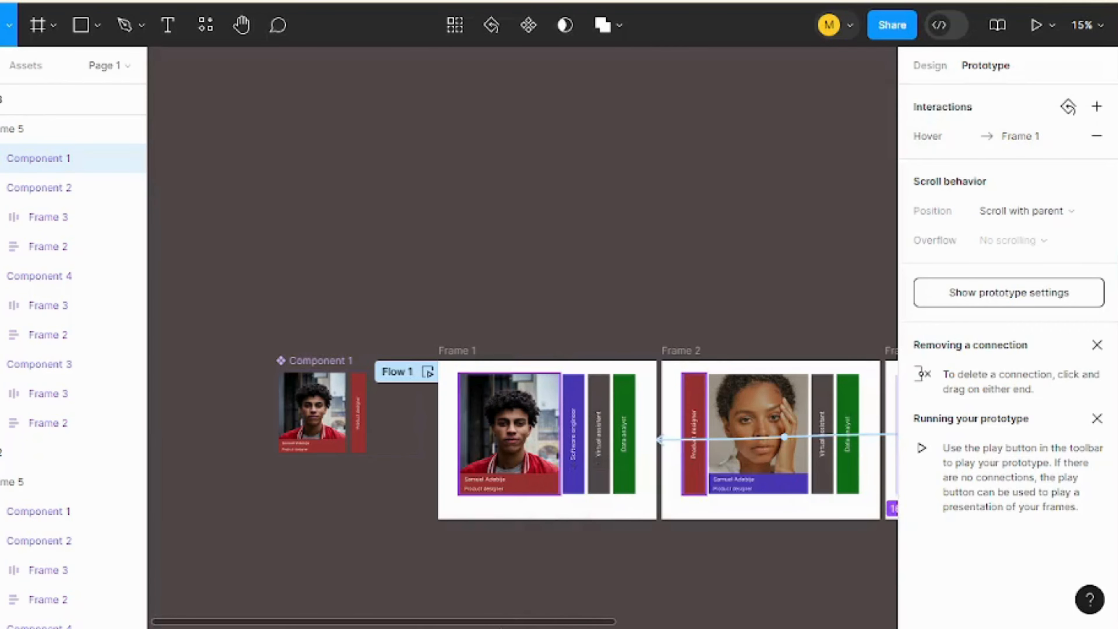
Connect Frame 3's Software engineer strip to Frame 2 with a While hovering trigger.
left_click_drag(570, 622, 706, 612)
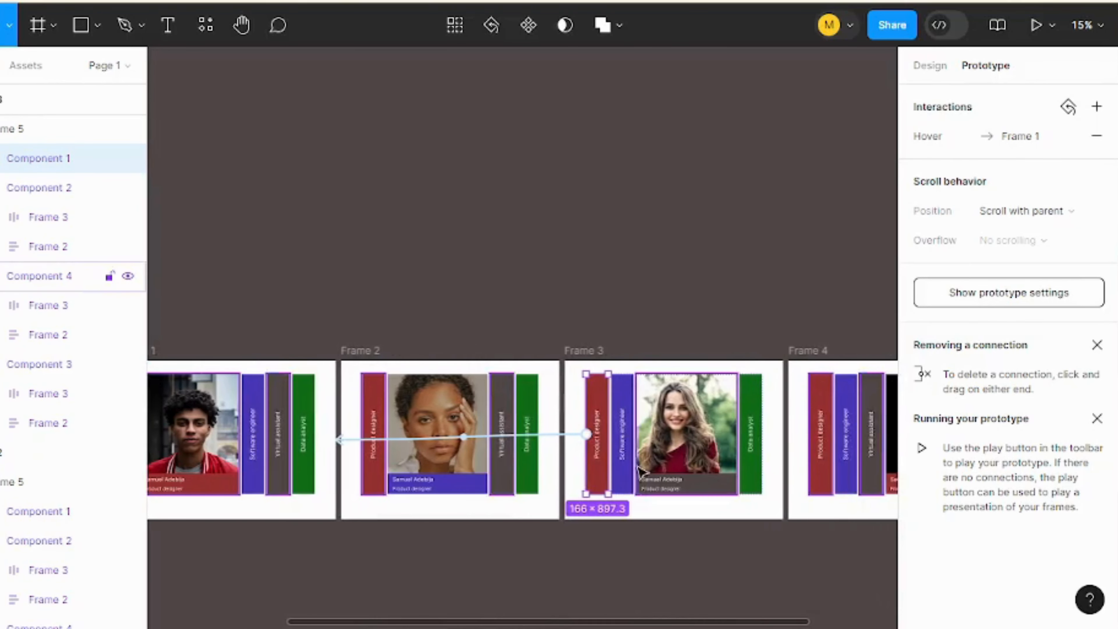
left_click(622, 463)
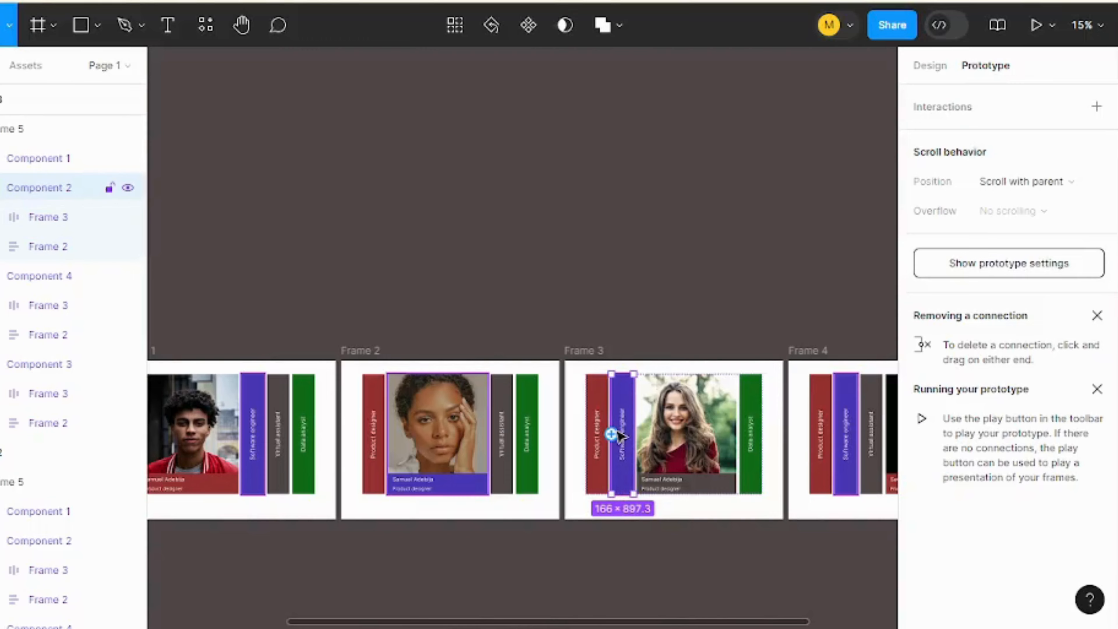
left_click_drag(612, 435, 426, 425)
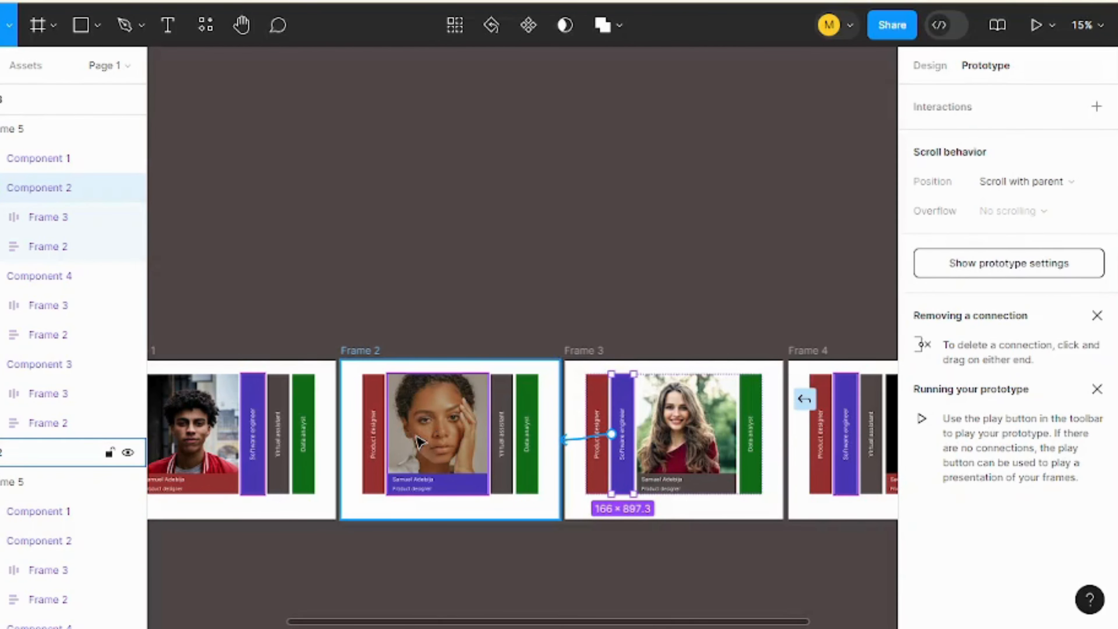
left_click(468, 487)
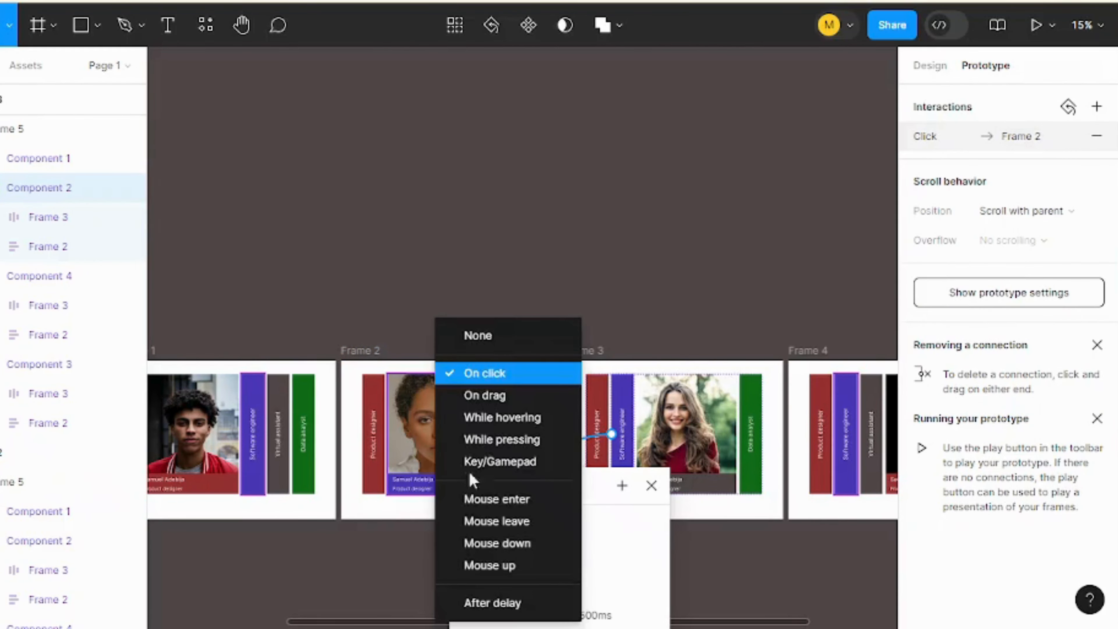
left_click(531, 418)
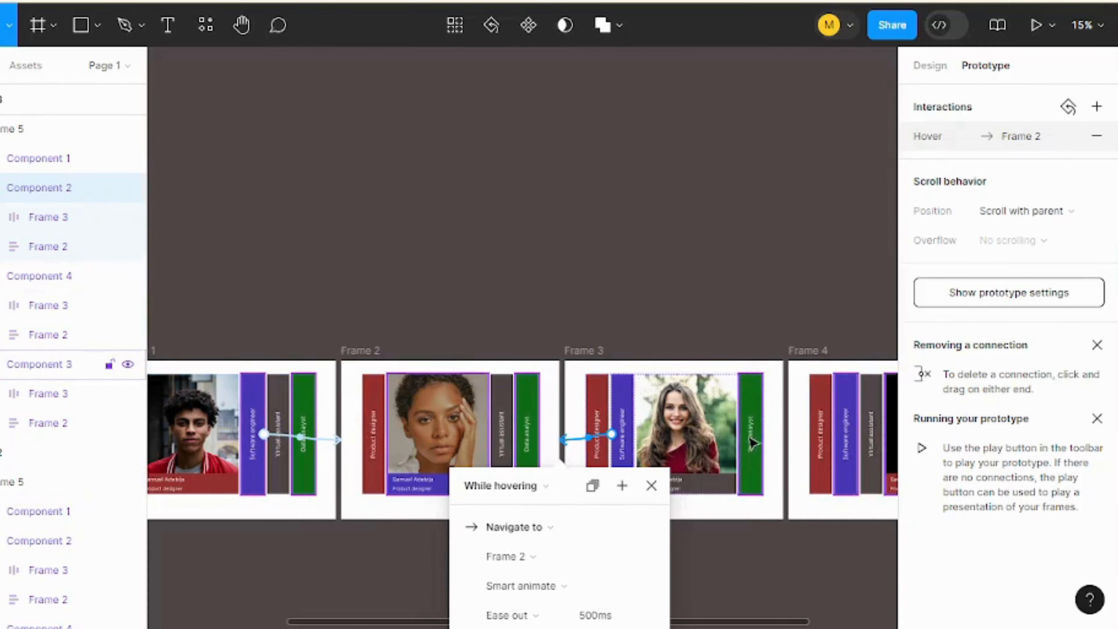
Connect Frame 3's Data analyst strip to Frame 4 with a While hovering trigger.
left_click(754, 446)
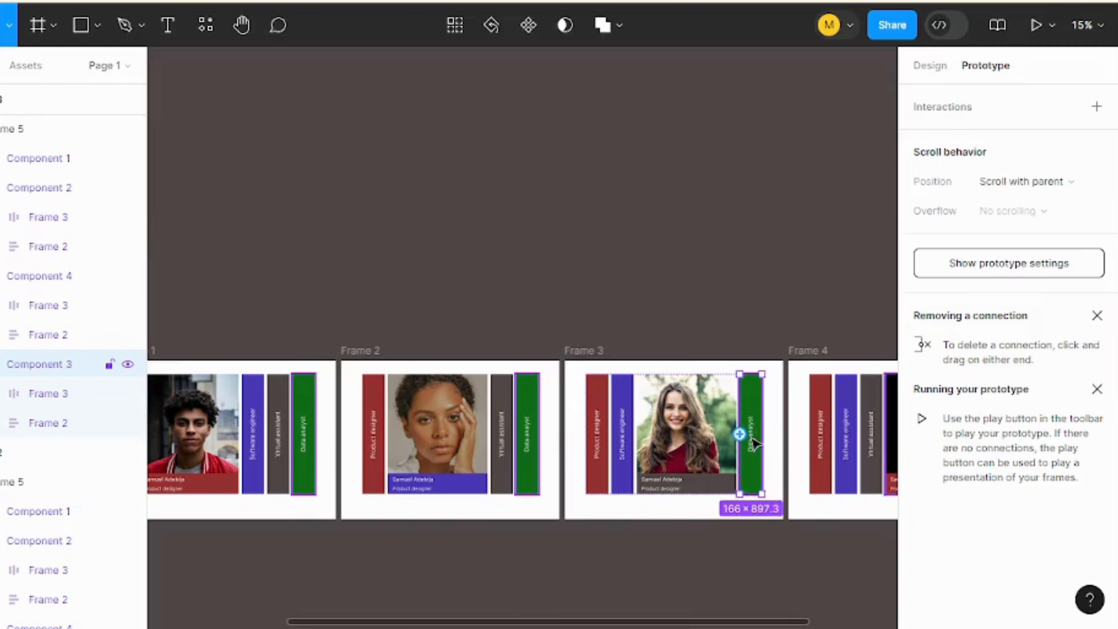
left_click_drag(740, 437, 679, 512)
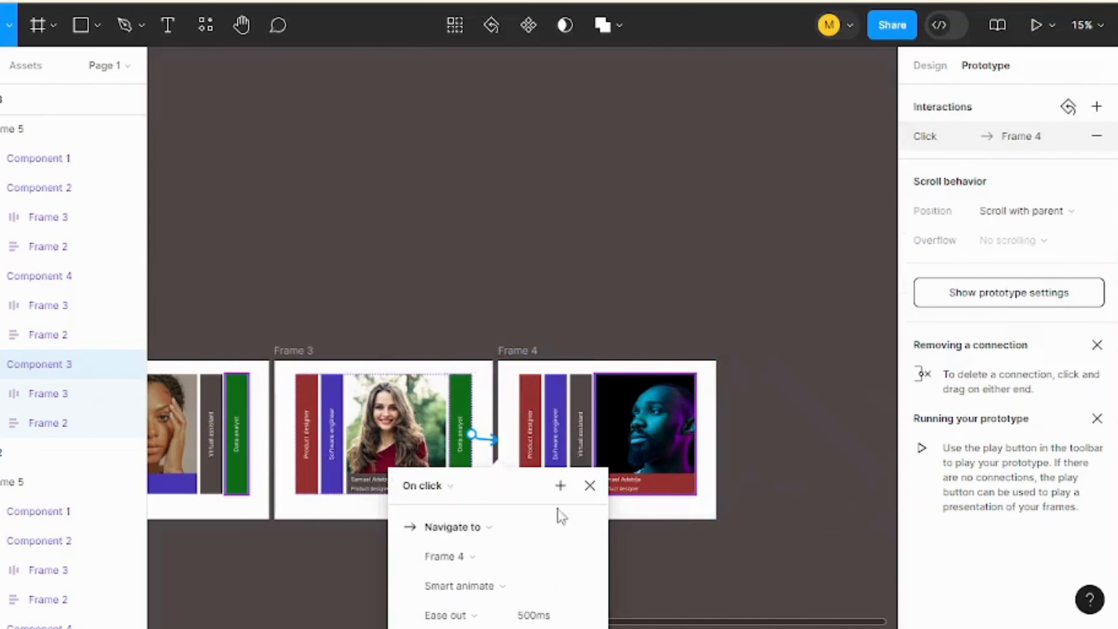
left_click(424, 484)
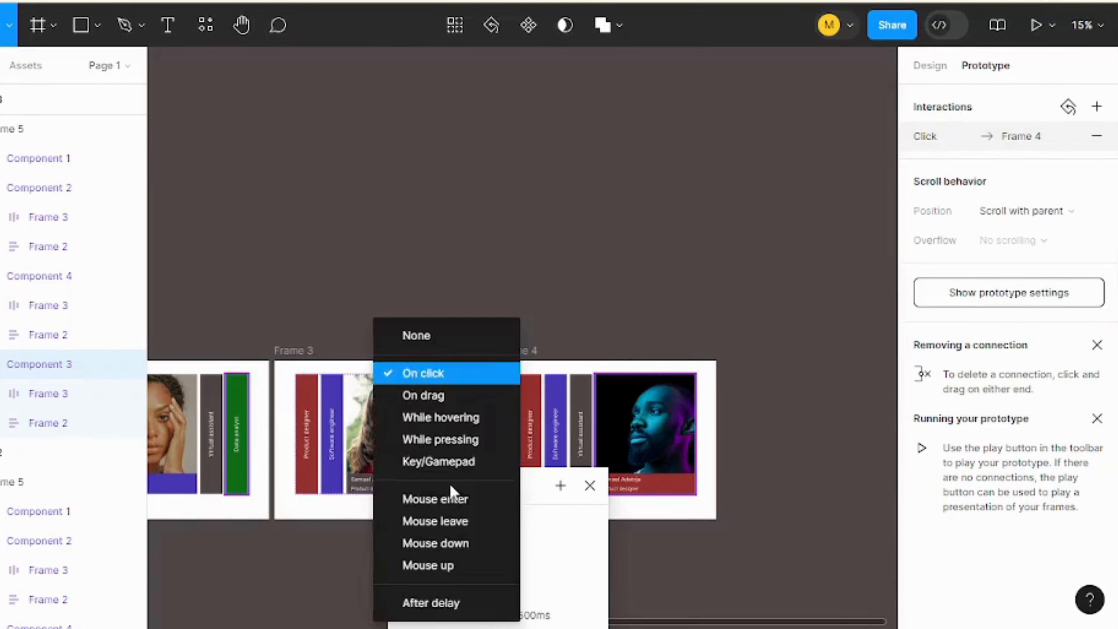
left_click(391, 421)
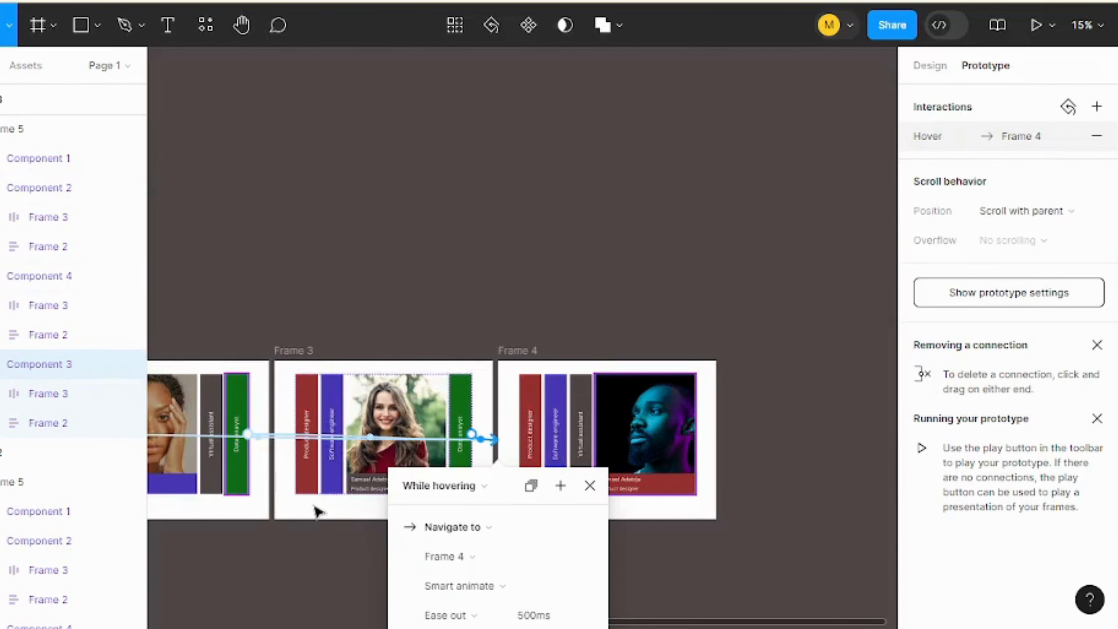
key("Escape")
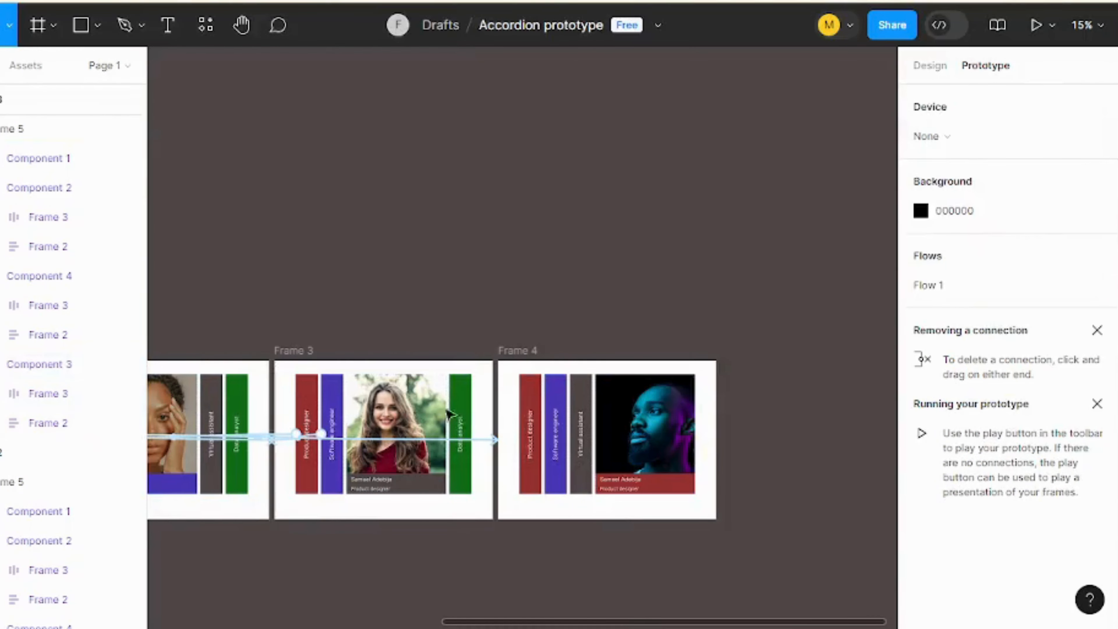
Connect Frame 4's Product designer strip to Frame 1 with a While hovering trigger.
left_click(461, 426)
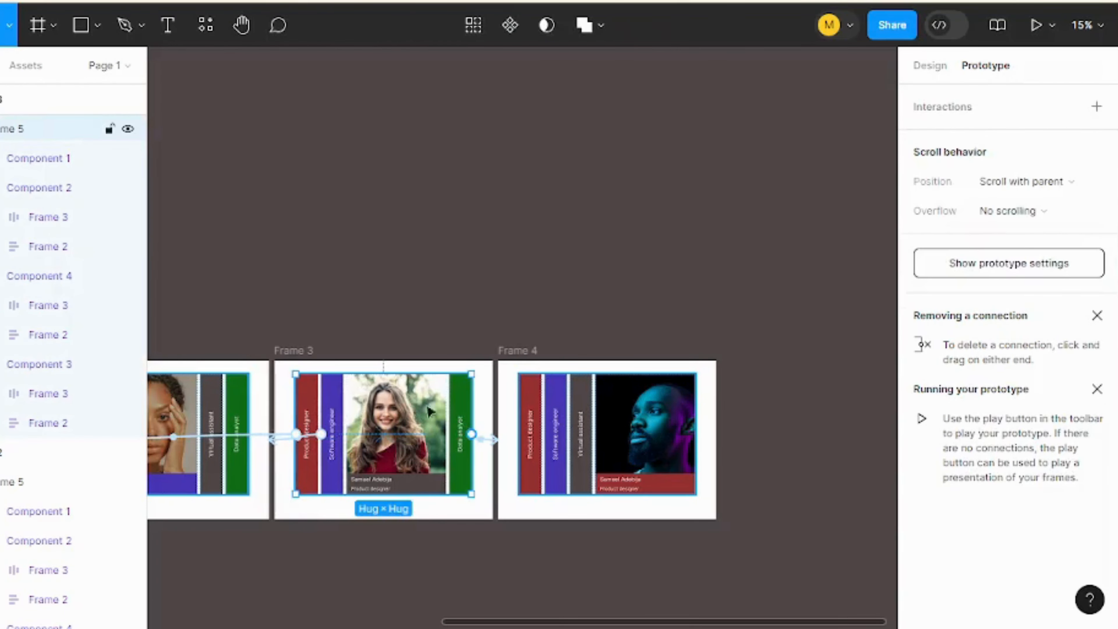
left_click(509, 351)
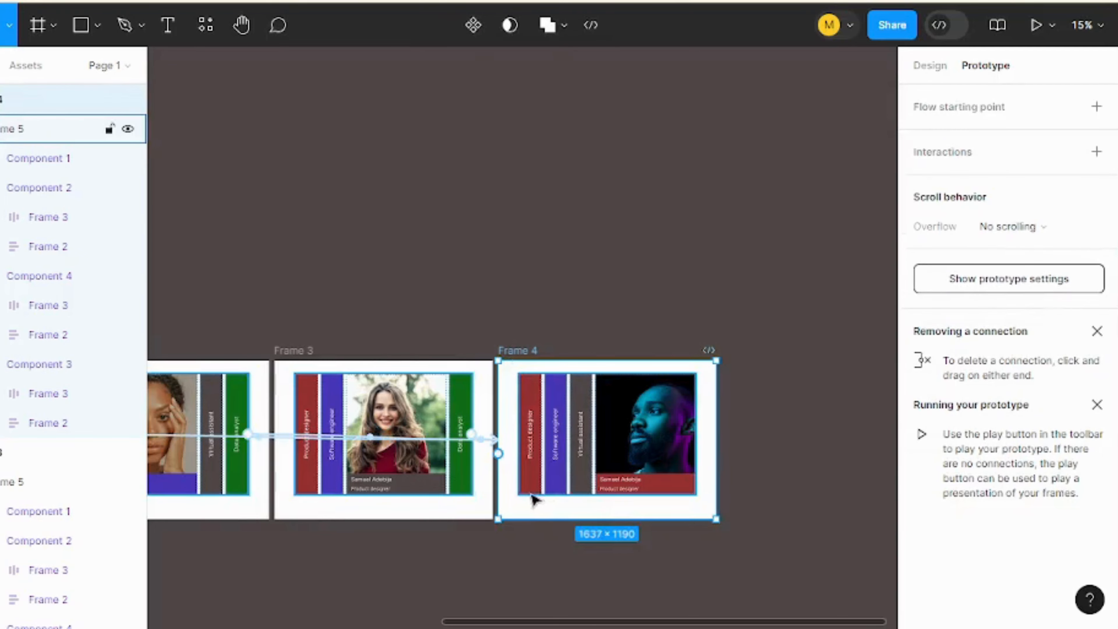
left_click(525, 452)
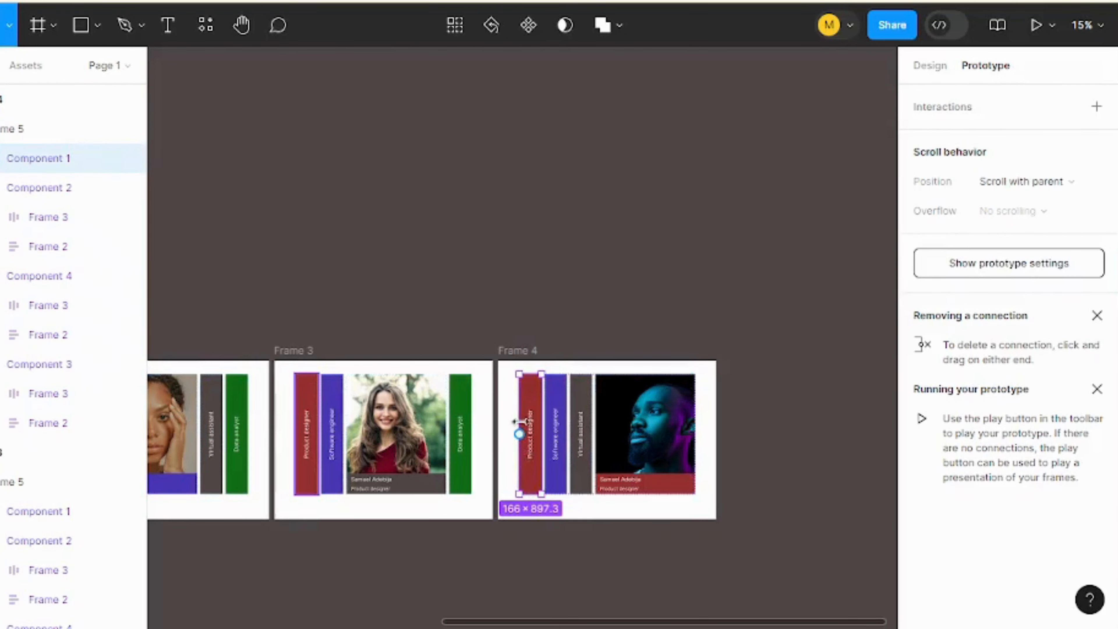
left_click_drag(519, 434, 372, 458)
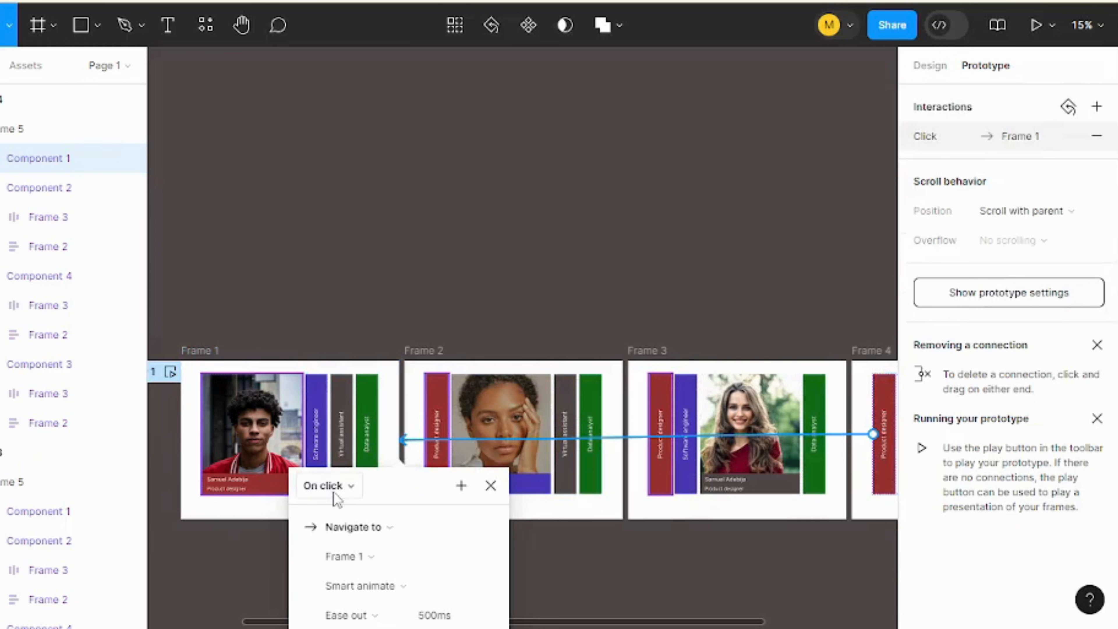
left_click(333, 484)
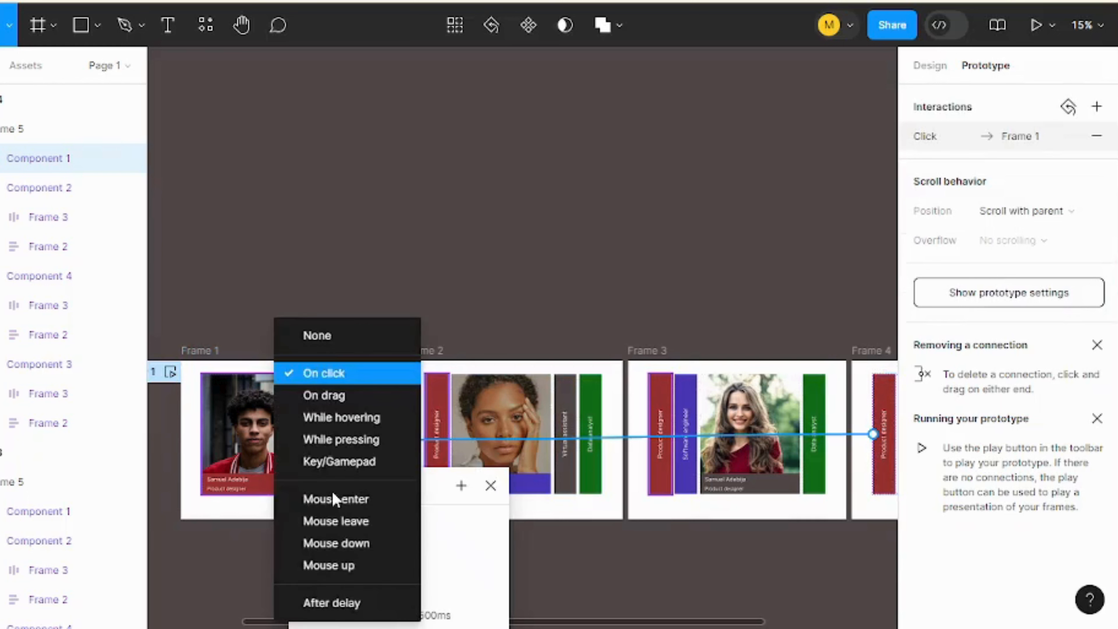
left_click(314, 416)
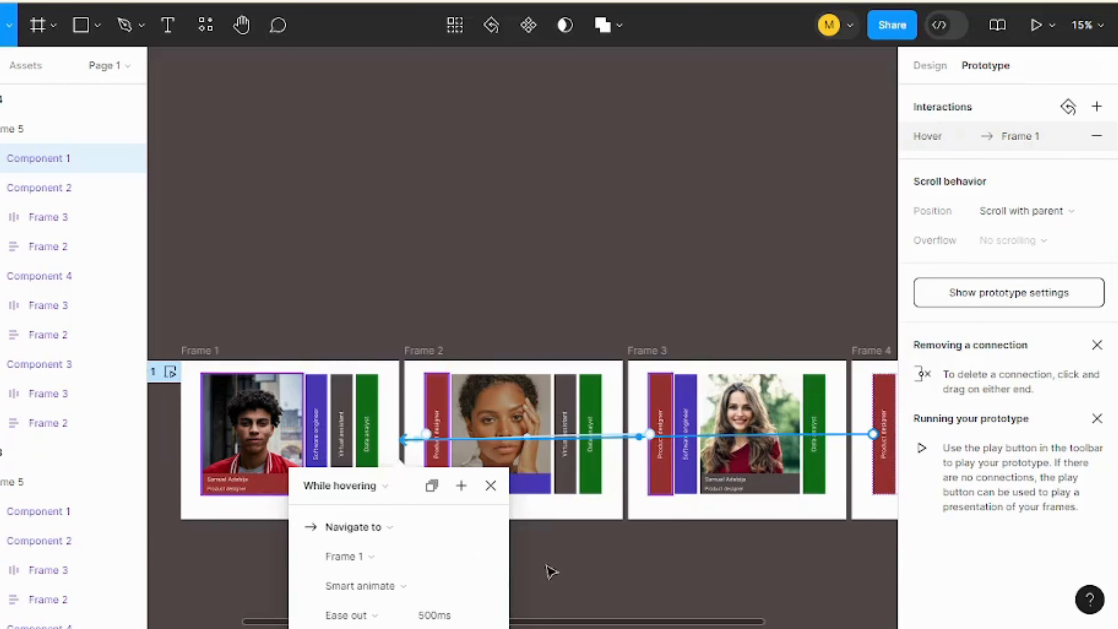
Connect Frame 4's Software engineer strip to Frame 2 with a While hovering trigger.
left_click(528, 624)
left_click_drag(548, 623, 699, 621)
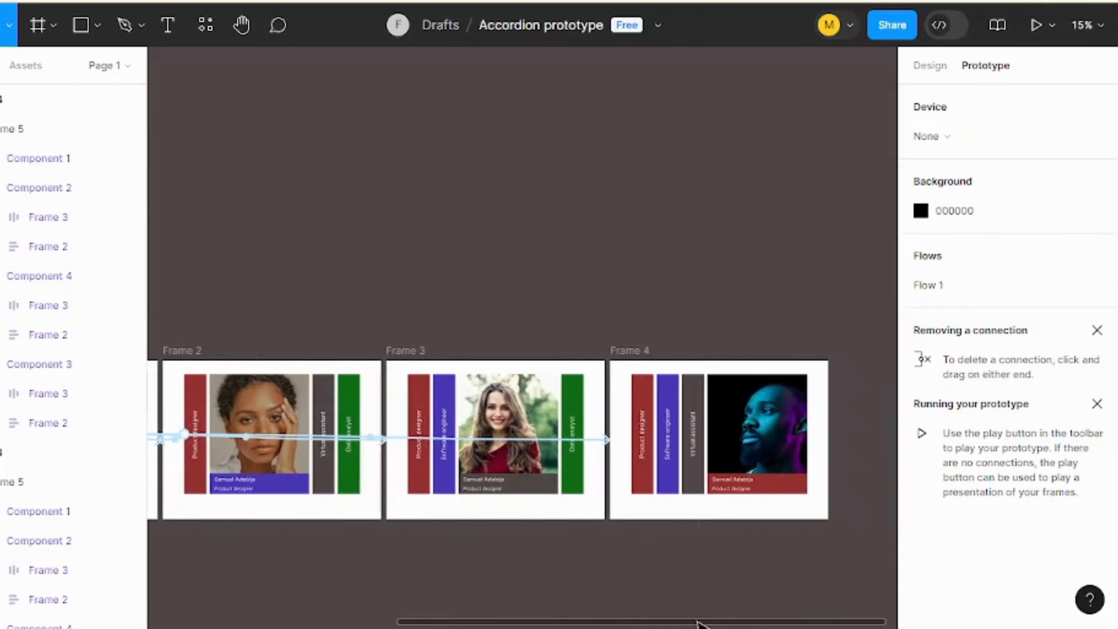
left_click(670, 475)
left_click(669, 474)
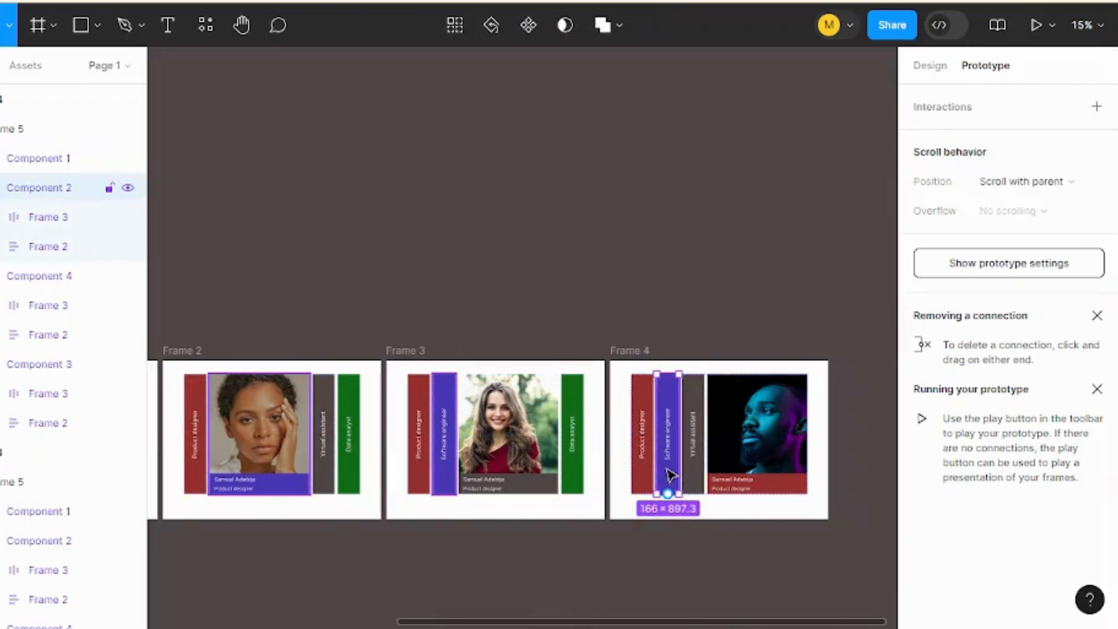
left_click_drag(657, 435, 214, 513)
left_click(312, 485)
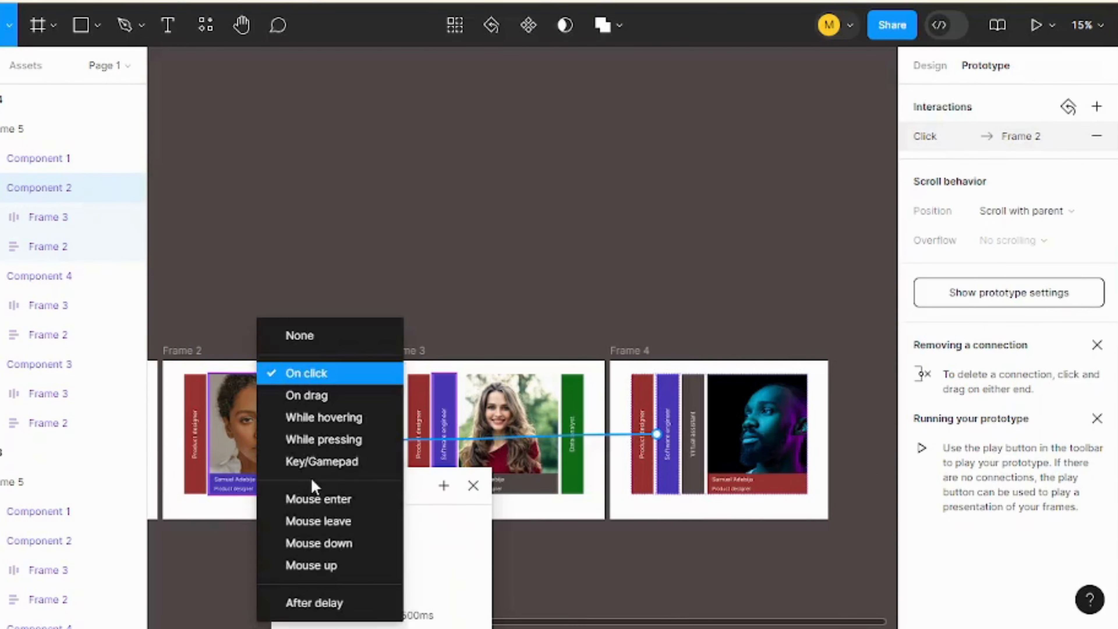
left_click(287, 422)
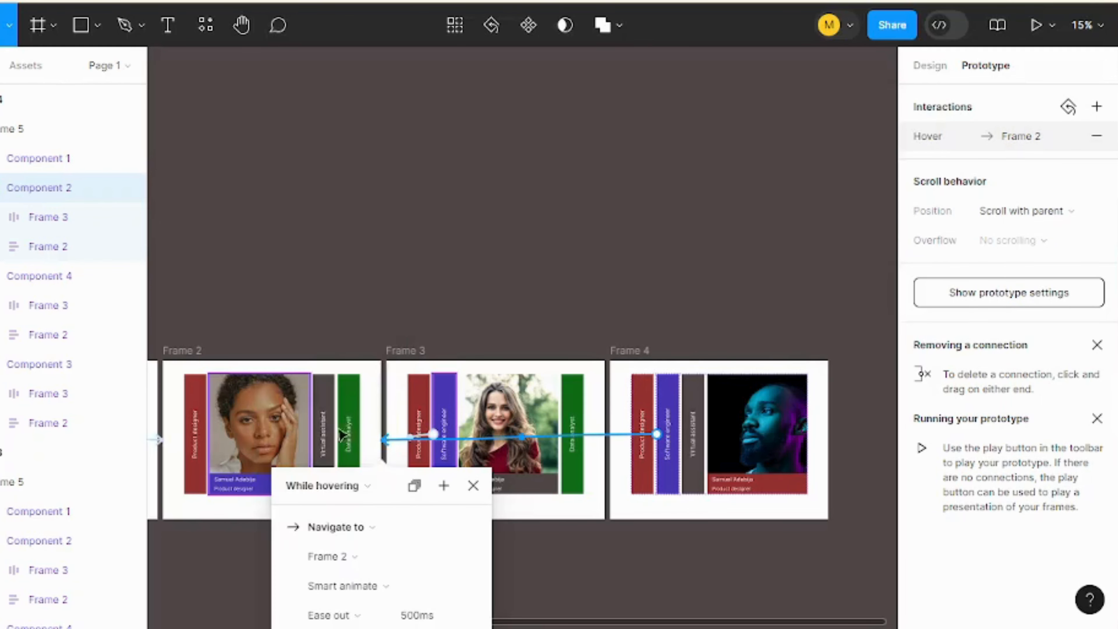
Connect Frame 4's Virtual assistant strip to Frame 3 with a While hovering trigger.
left_click(699, 480)
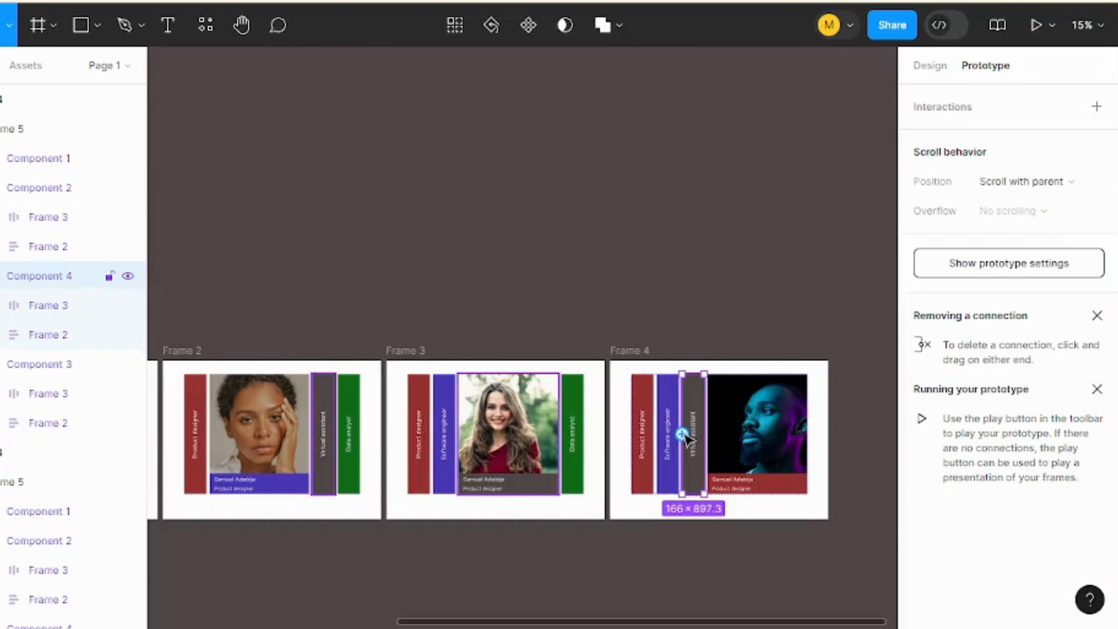
left_click_drag(685, 435, 565, 460)
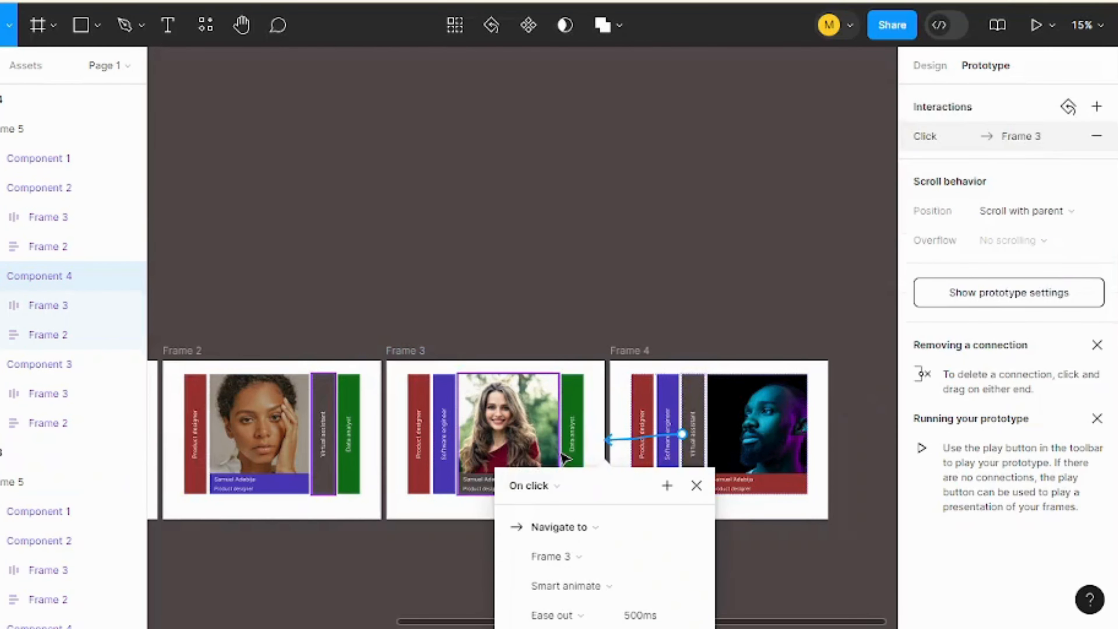
left_click(546, 489)
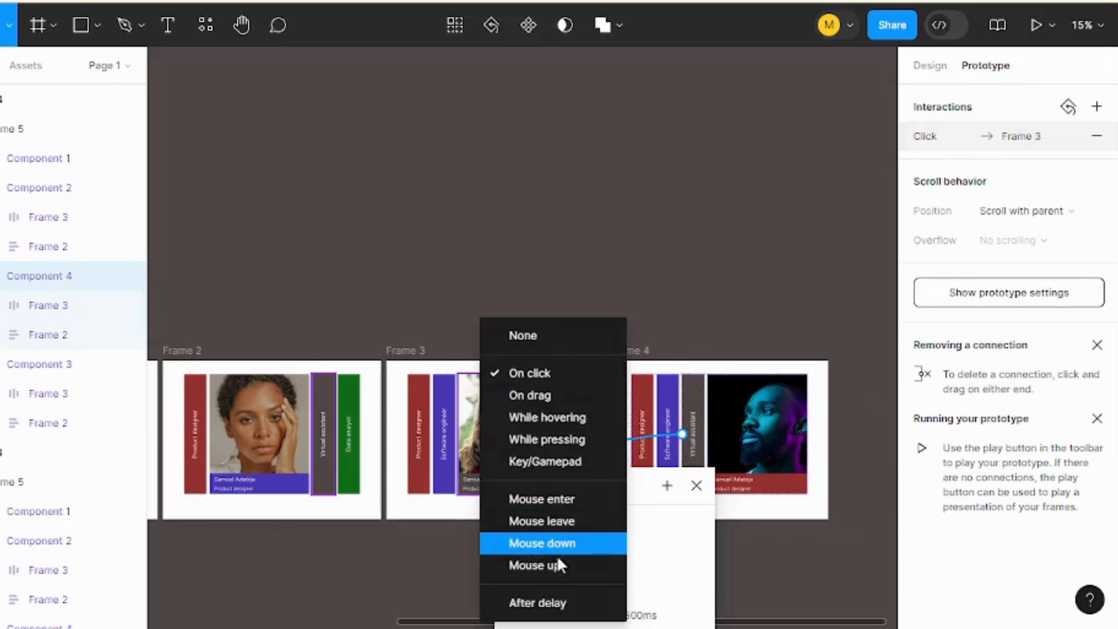
left_click(519, 418)
left_click(778, 584)
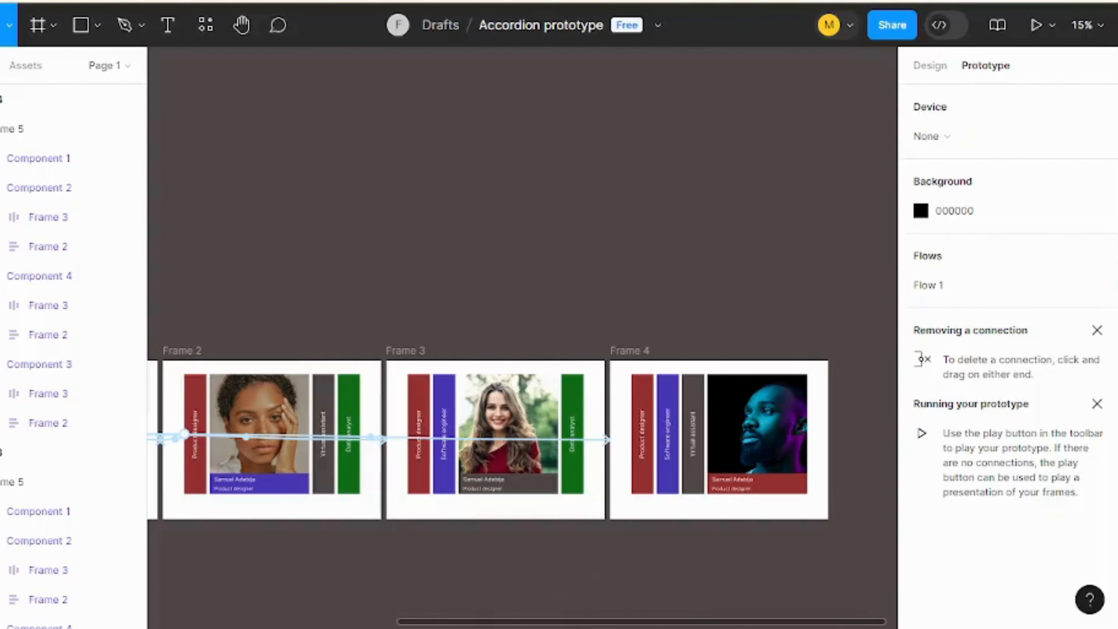
scroll(523, 438, "left", 3)
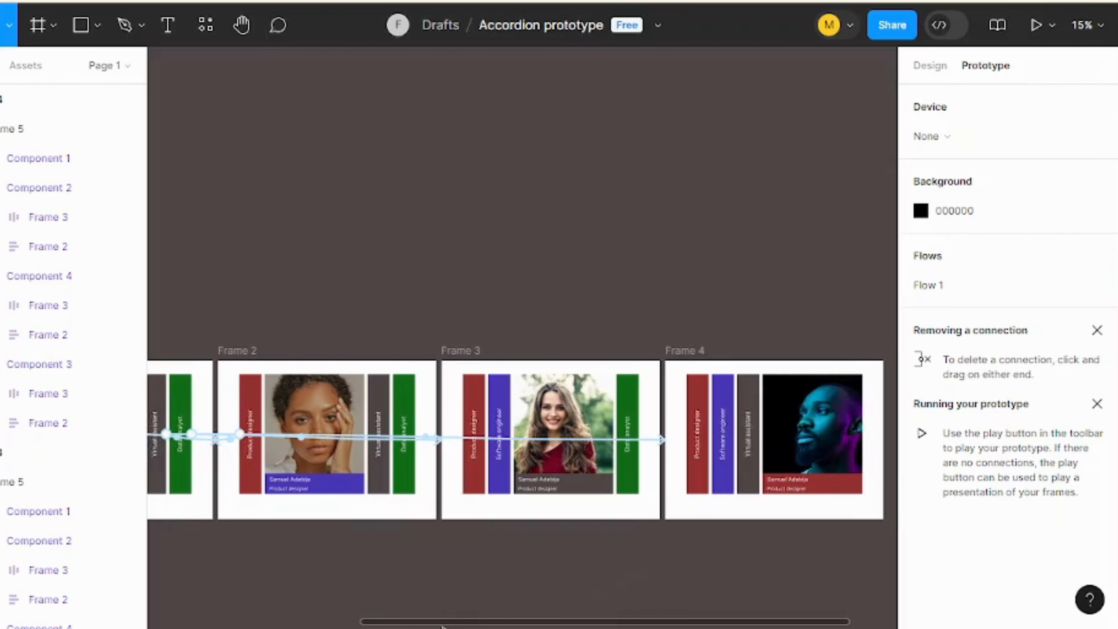
scroll(440, 626, "left", 1)
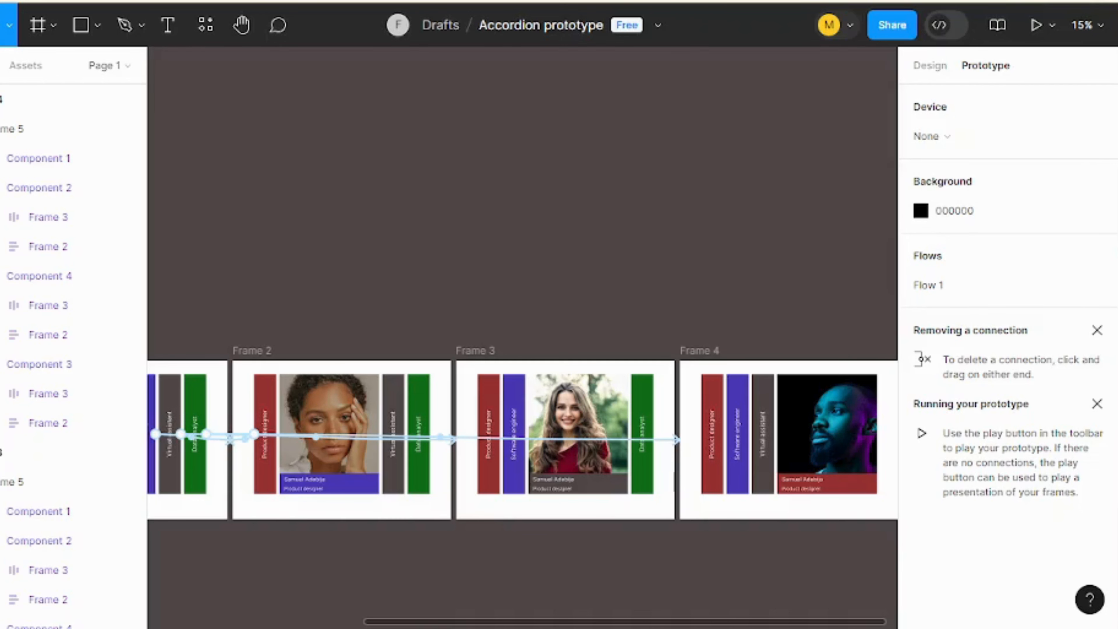
Recolor the caption bar under Frame 4's open card with the green sampled from the Data analyst strip in Frame 3.
left_click(850, 491)
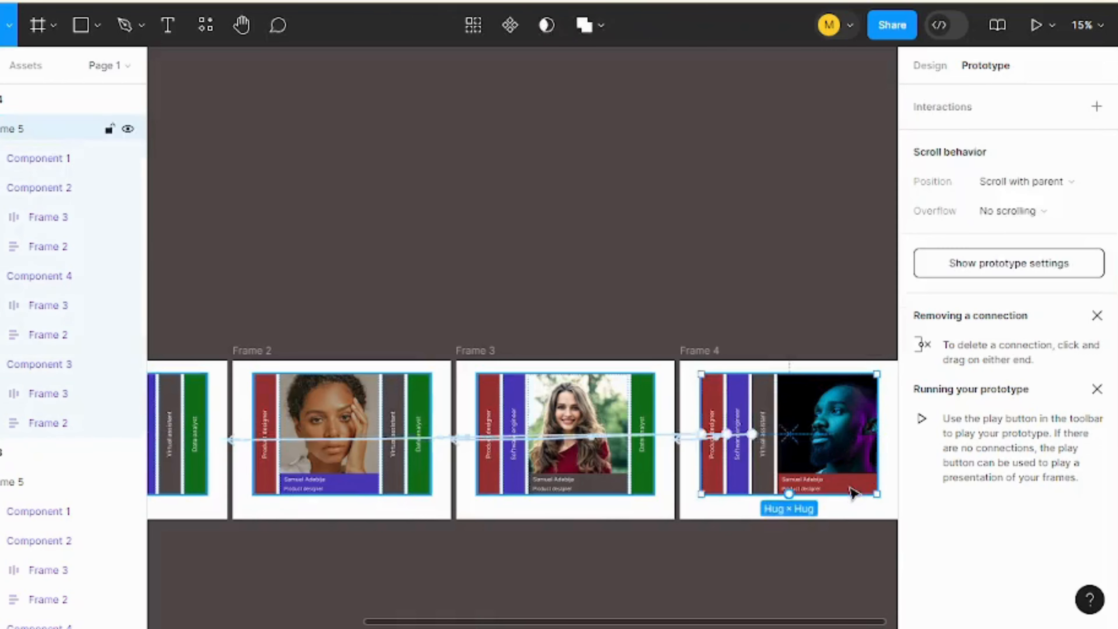
left_click(852, 492)
left_click(851, 492)
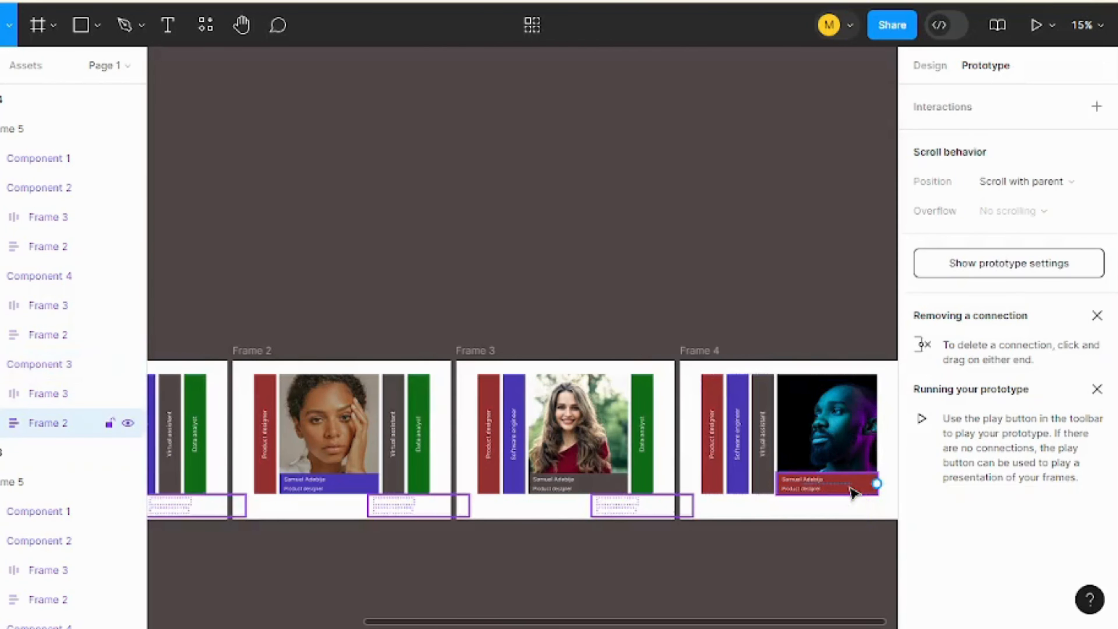
key("i")
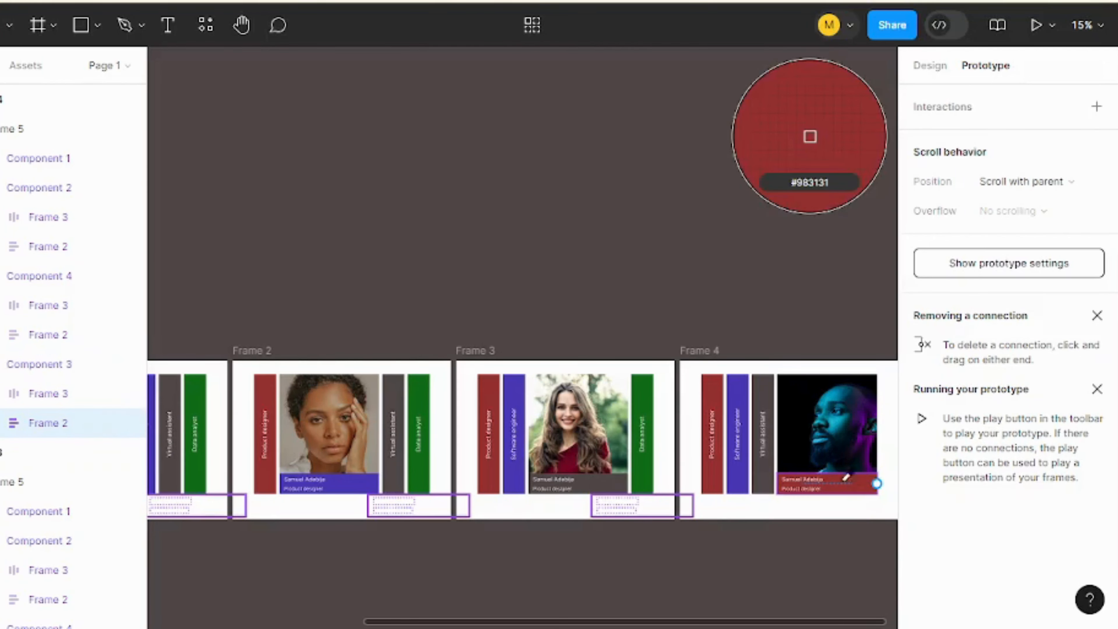
left_click(643, 478)
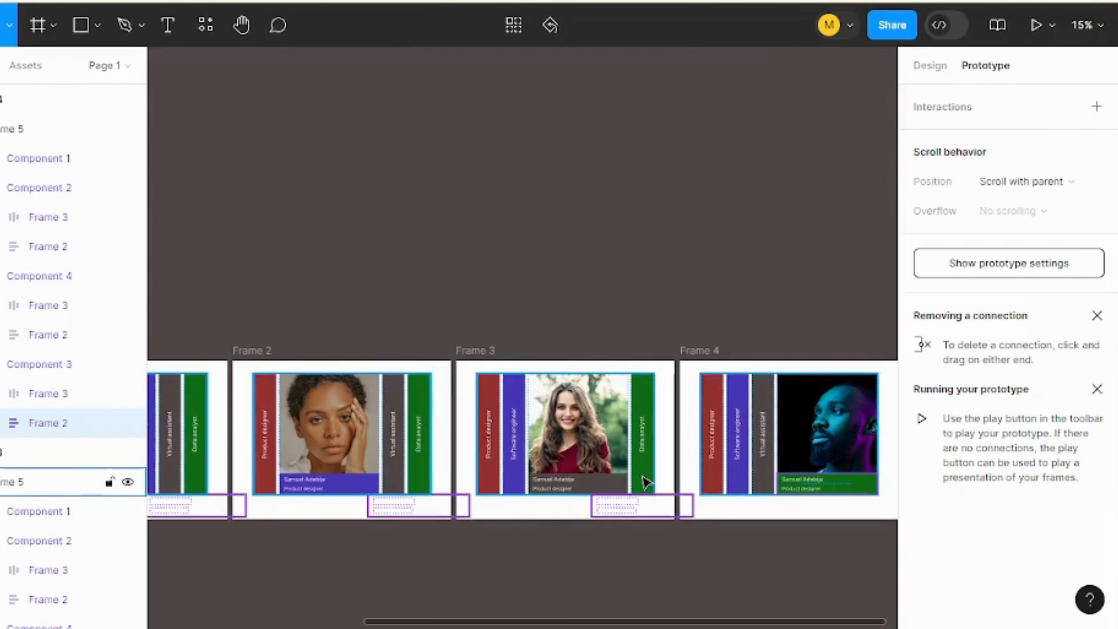
left_click(683, 203)
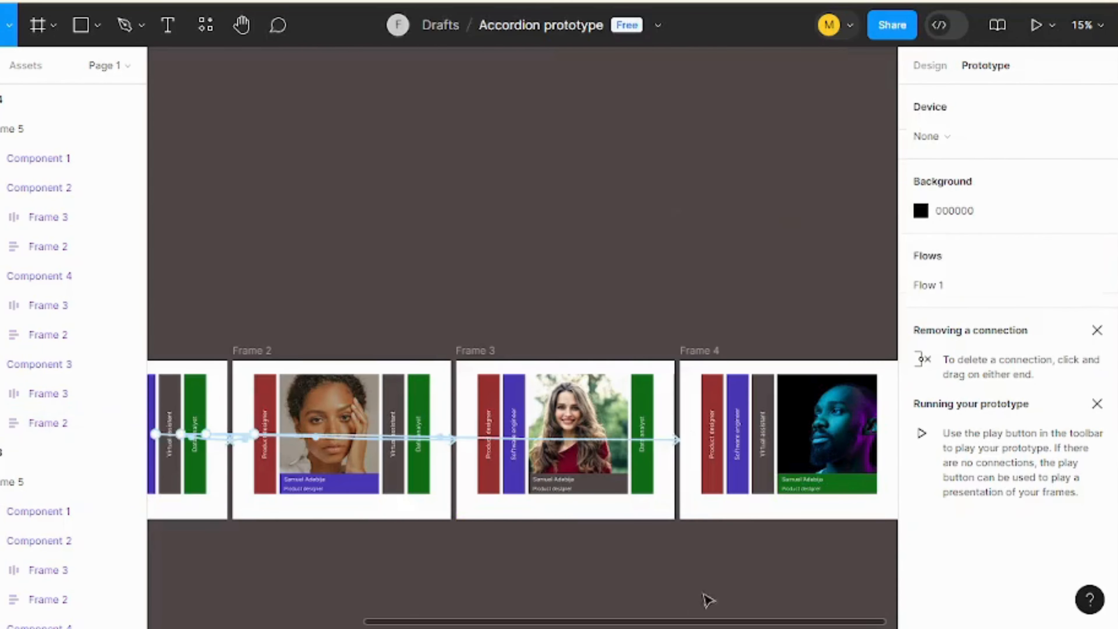
Run the accordion prototype in presentation view and preview it in full screen.
left_click(1037, 27)
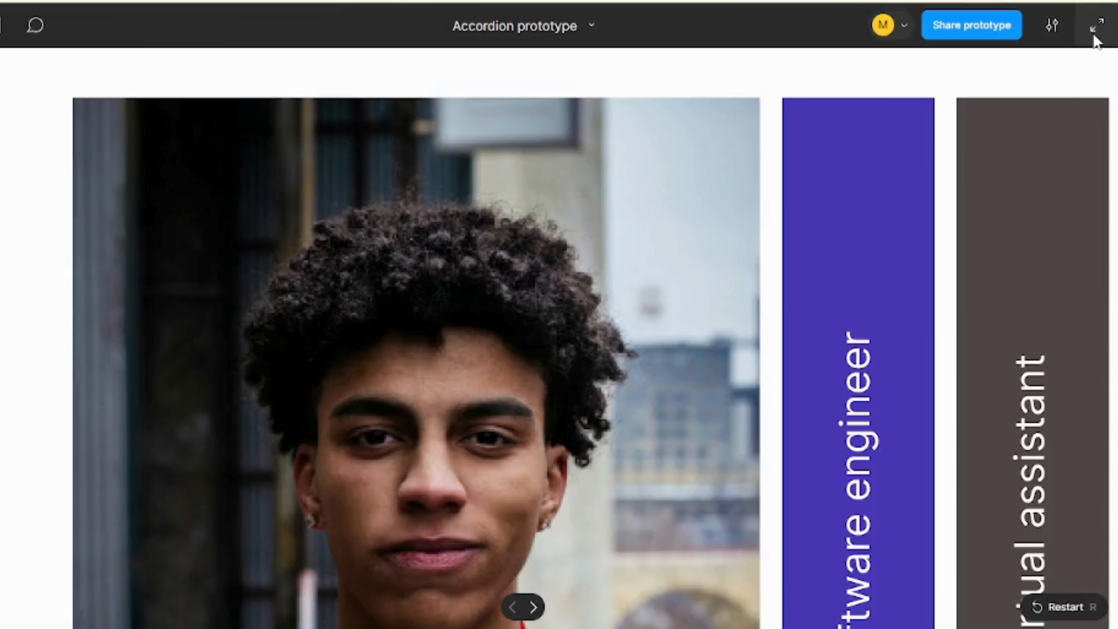
left_click(1094, 37)
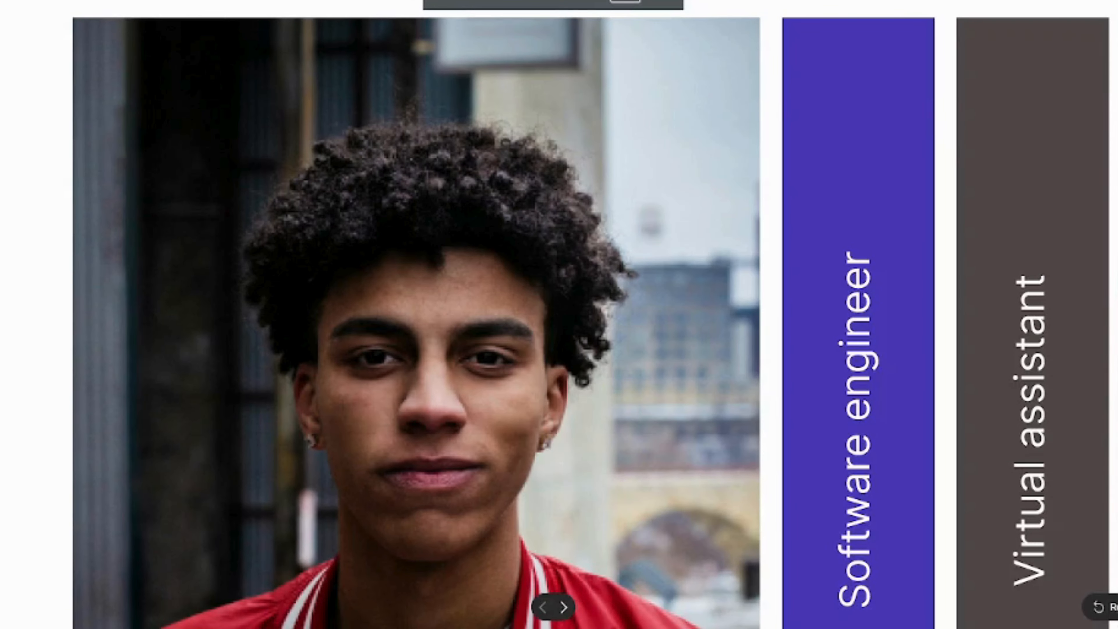
key("Escape")
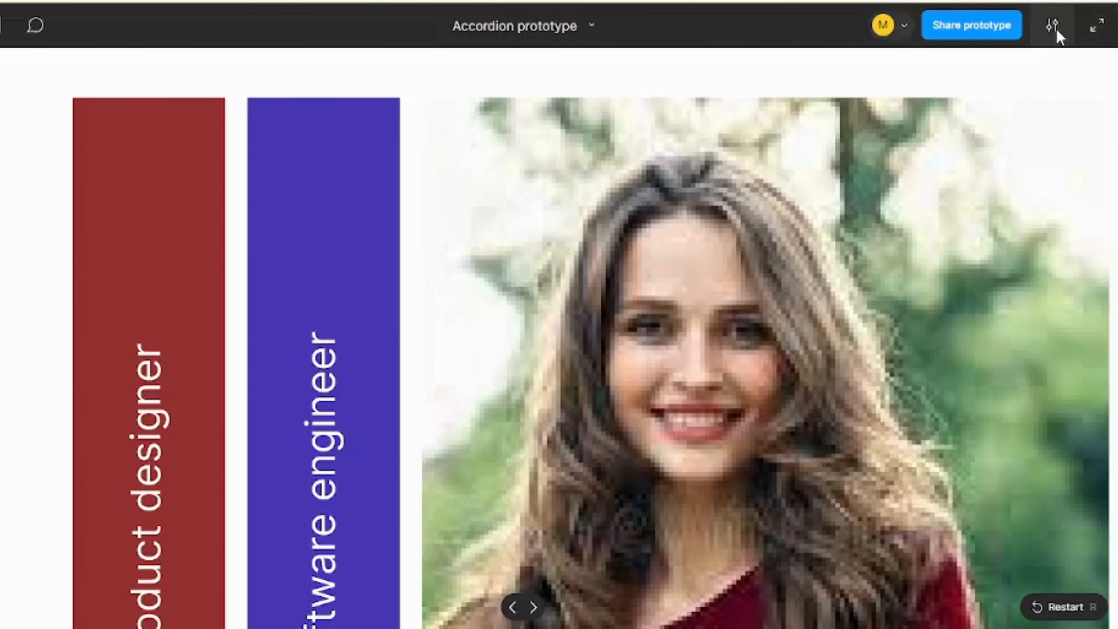
Set the prototype presentation's scaling to Fit width and height.
left_click(1057, 32)
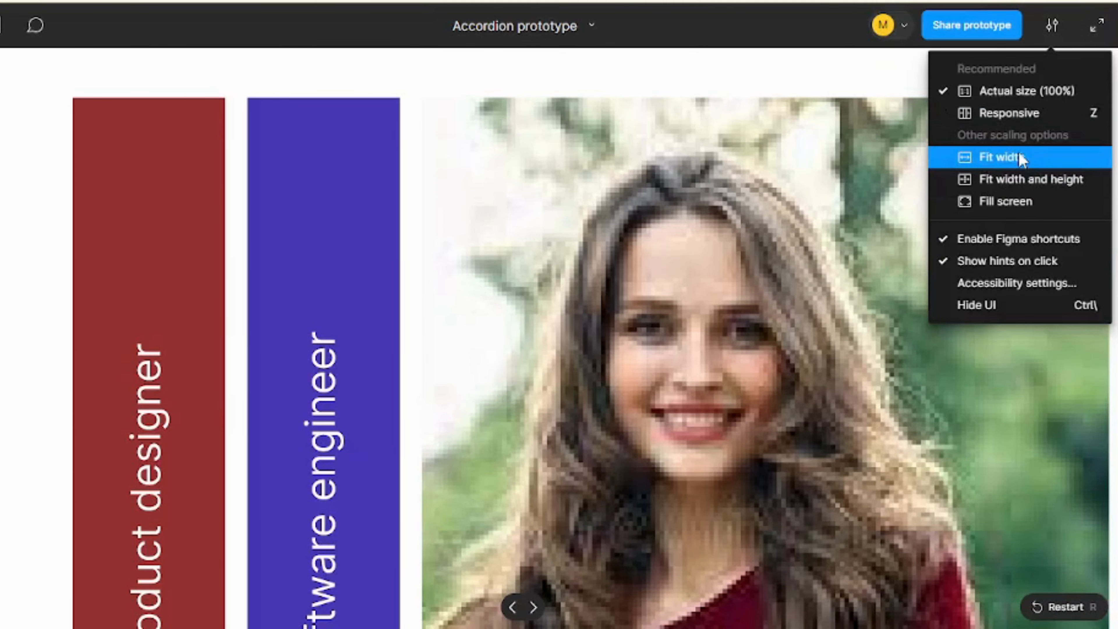
left_click(1020, 158)
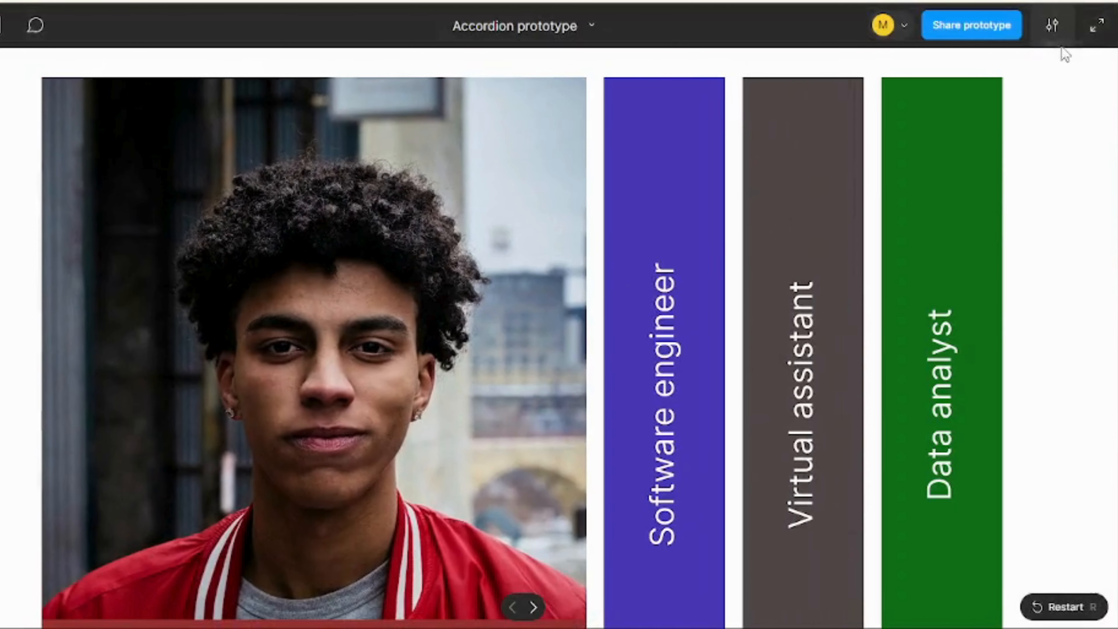
left_click(1056, 29)
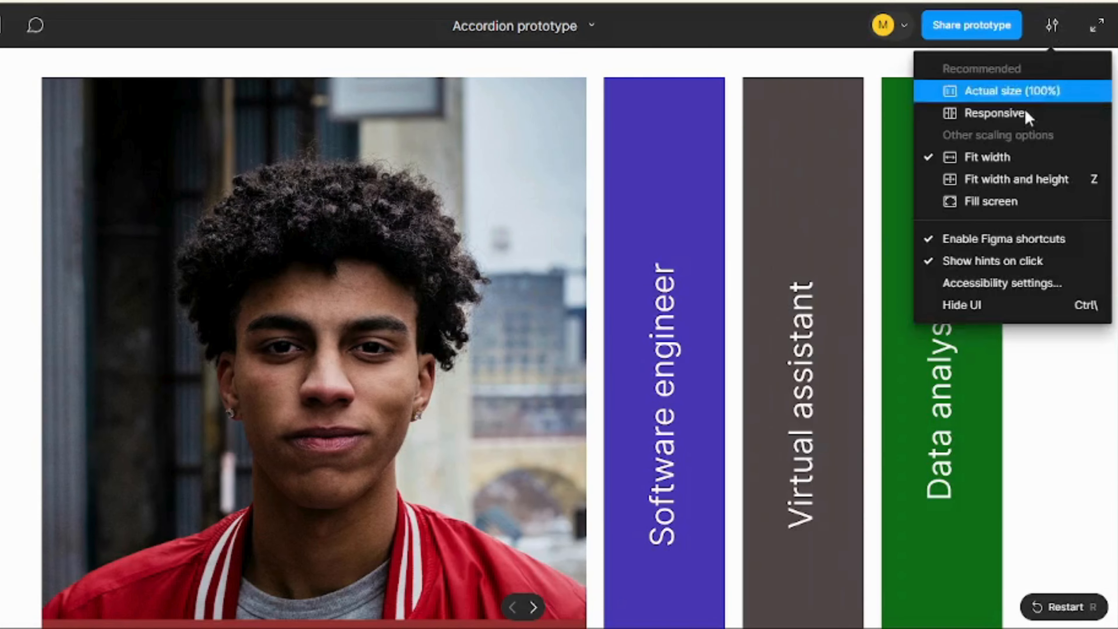
left_click(1005, 180)
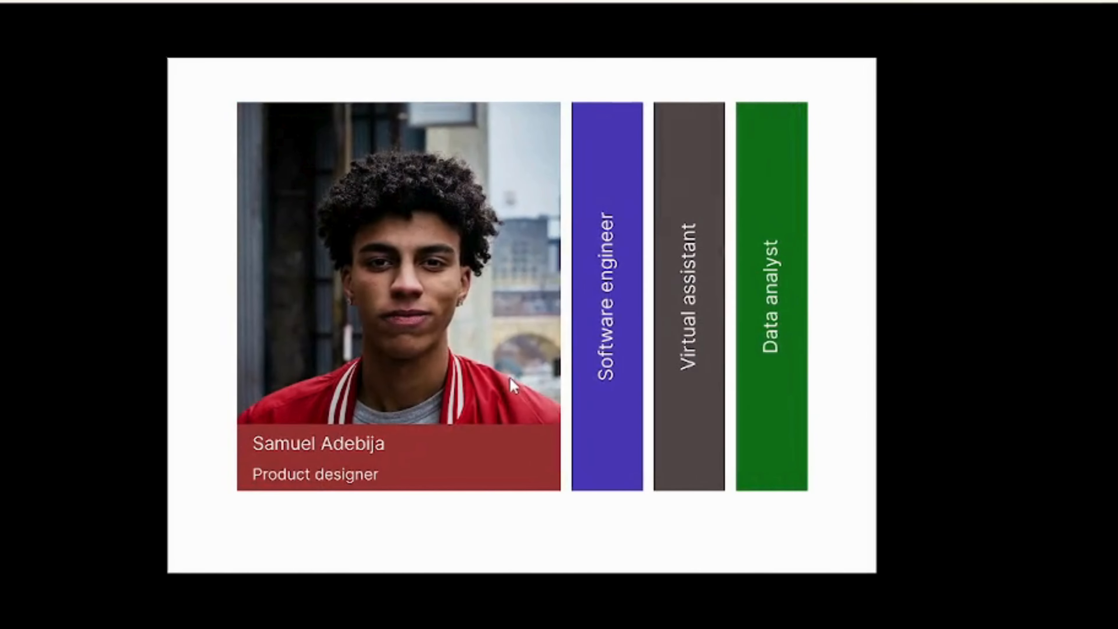
Test the While hovering interactions across the Software engineer, Virtual assistant, Data analyst and Product designer cards in the running prototype.
mouse_move(587, 377)
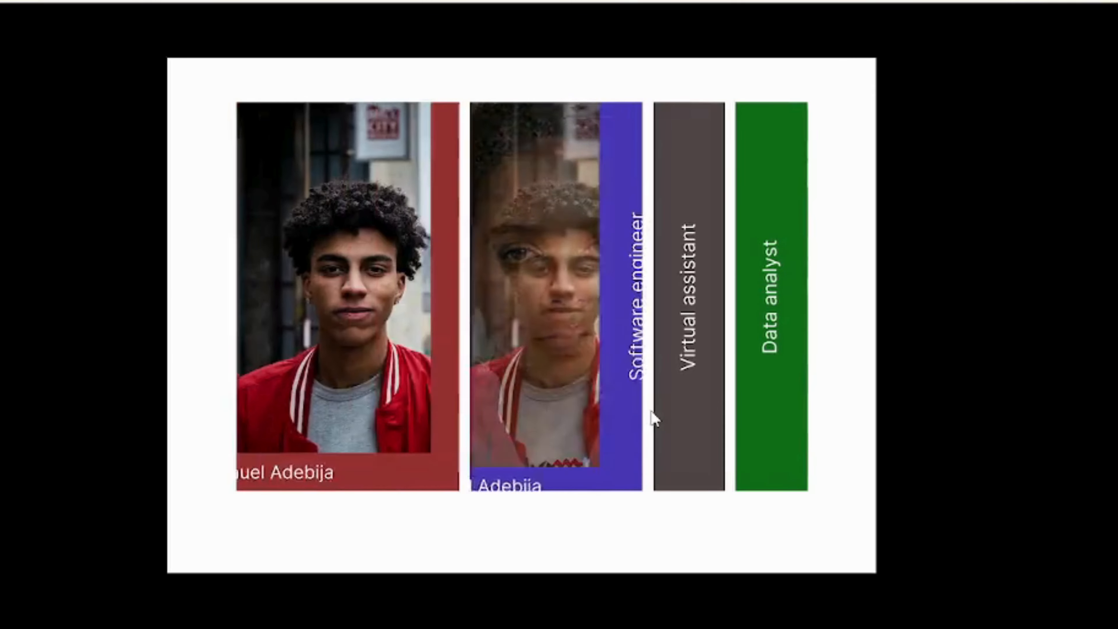
mouse_move(659, 416)
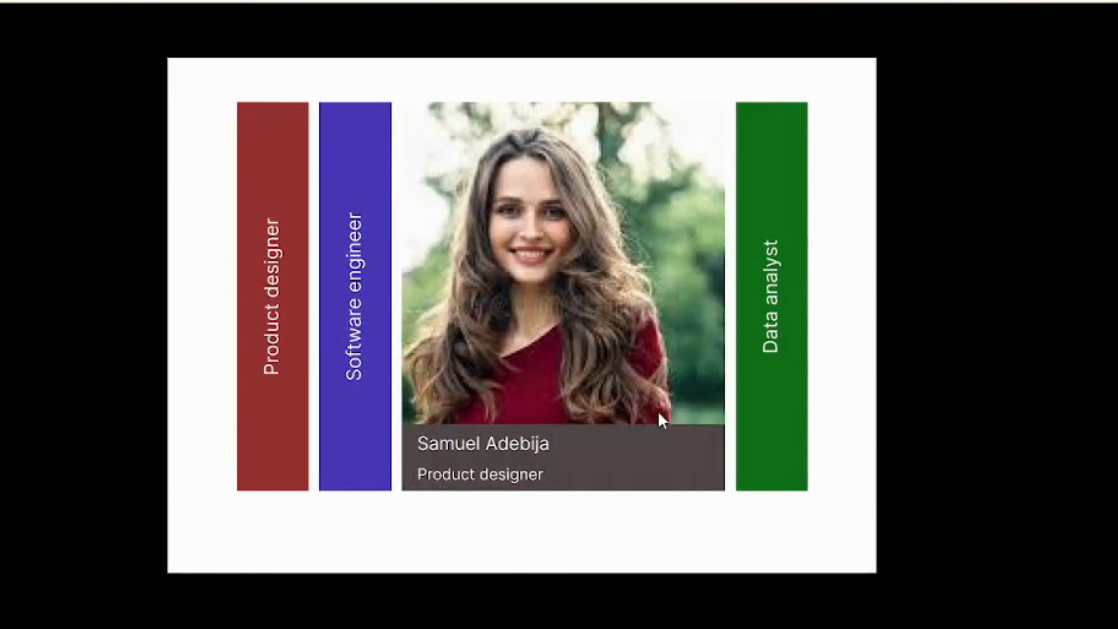
mouse_move(753, 429)
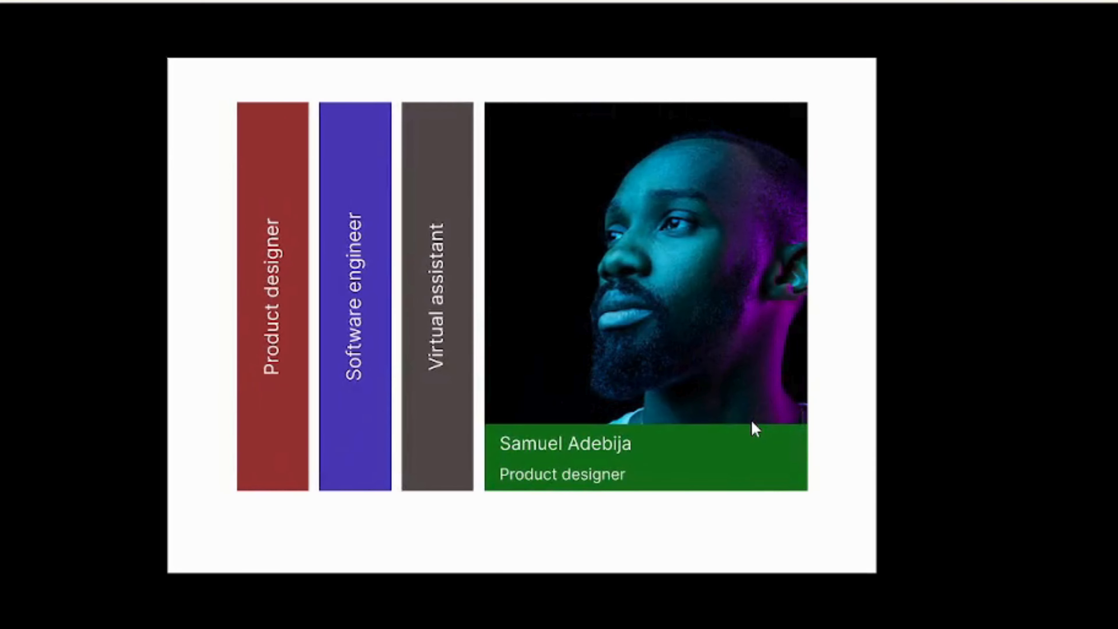
mouse_move(569, 444)
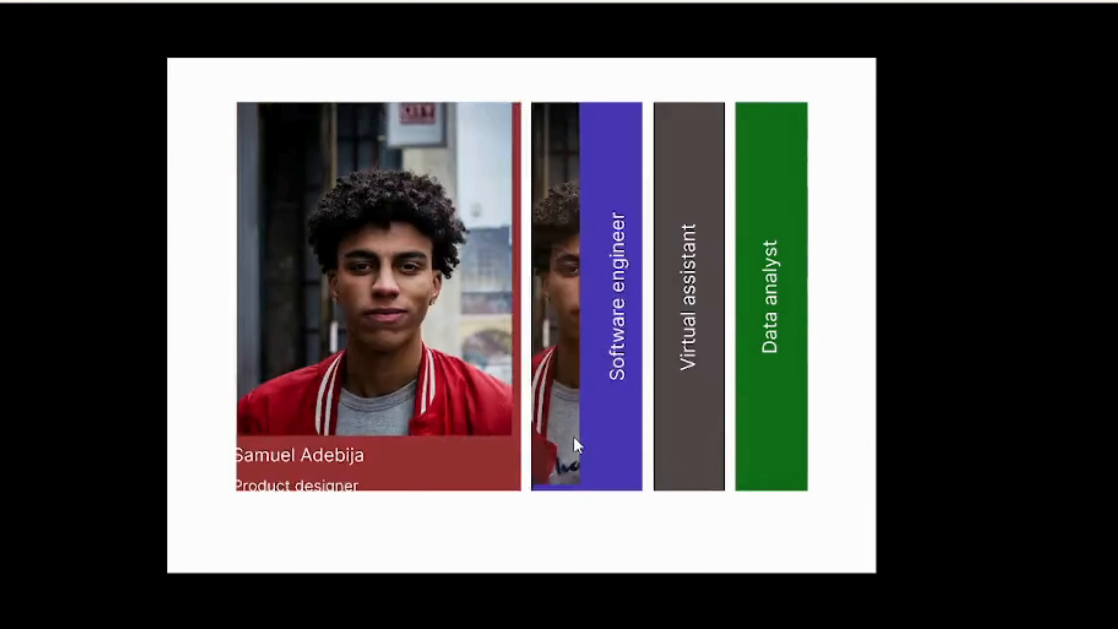
mouse_move(335, 444)
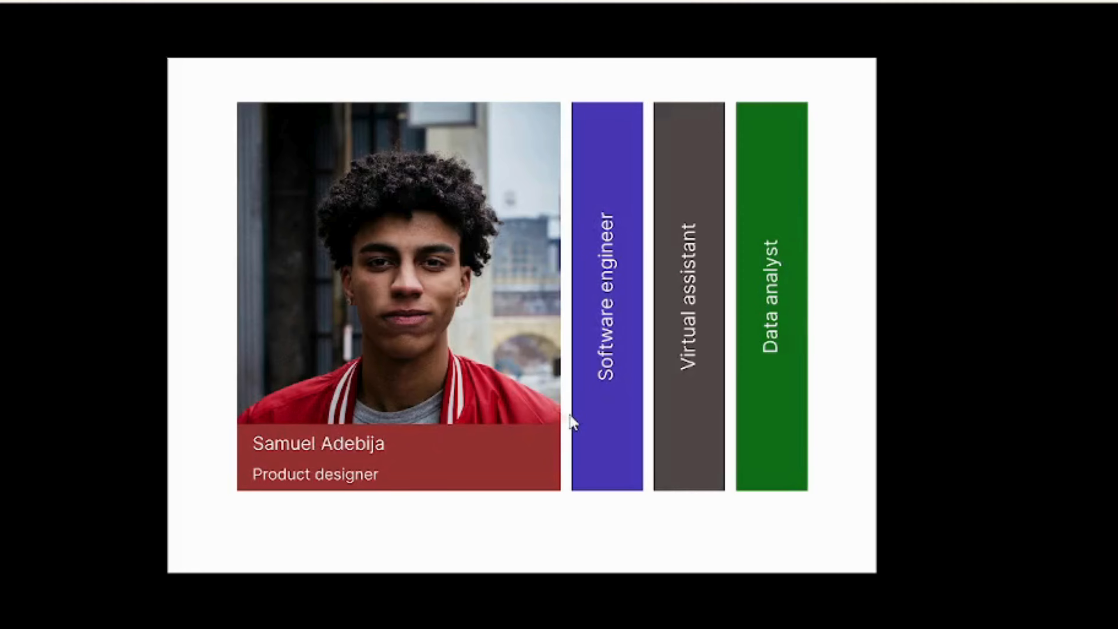
mouse_move(582, 423)
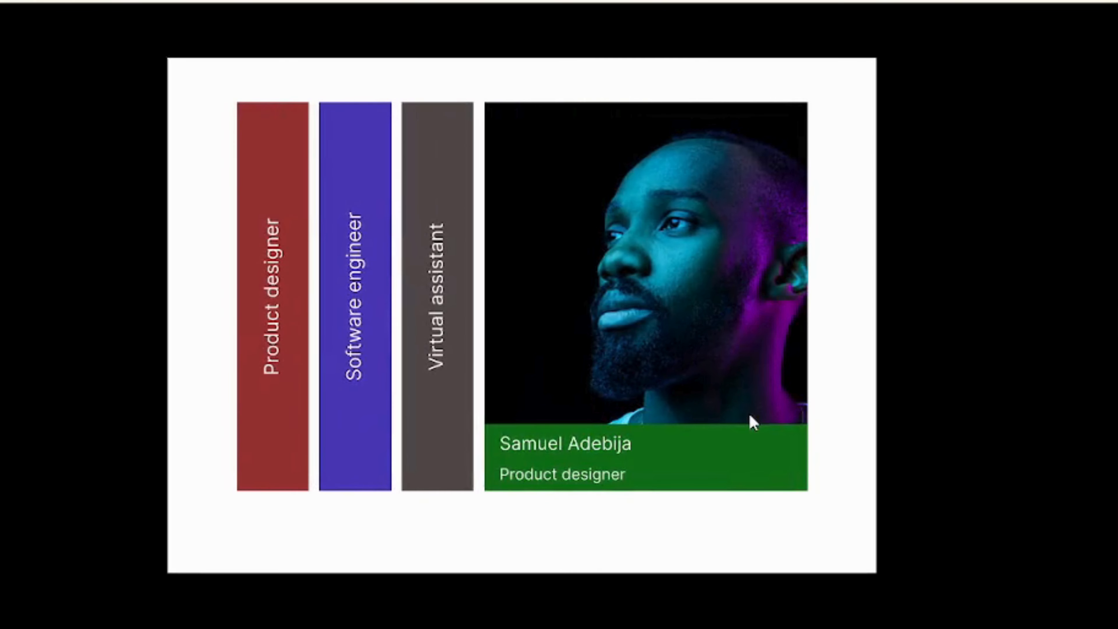
mouse_move(618, 416)
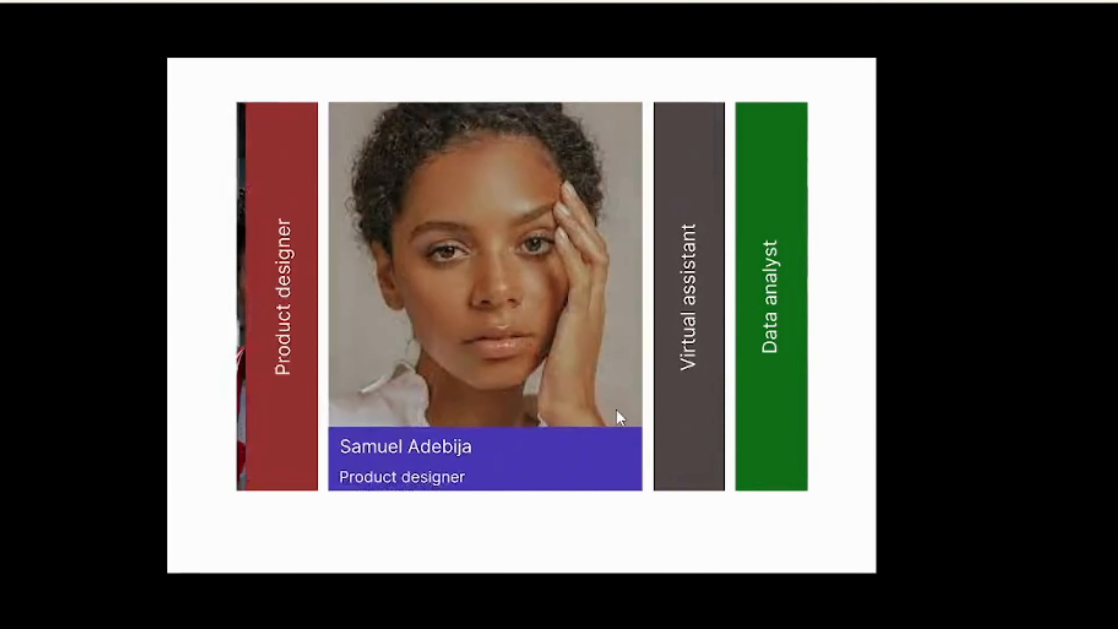
mouse_move(367, 402)
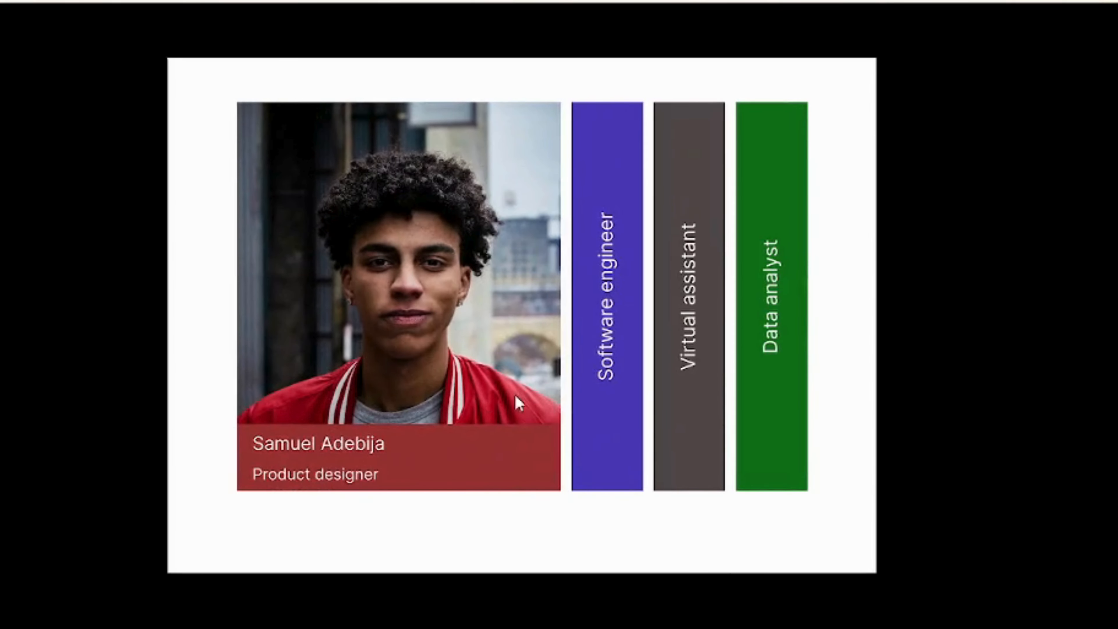